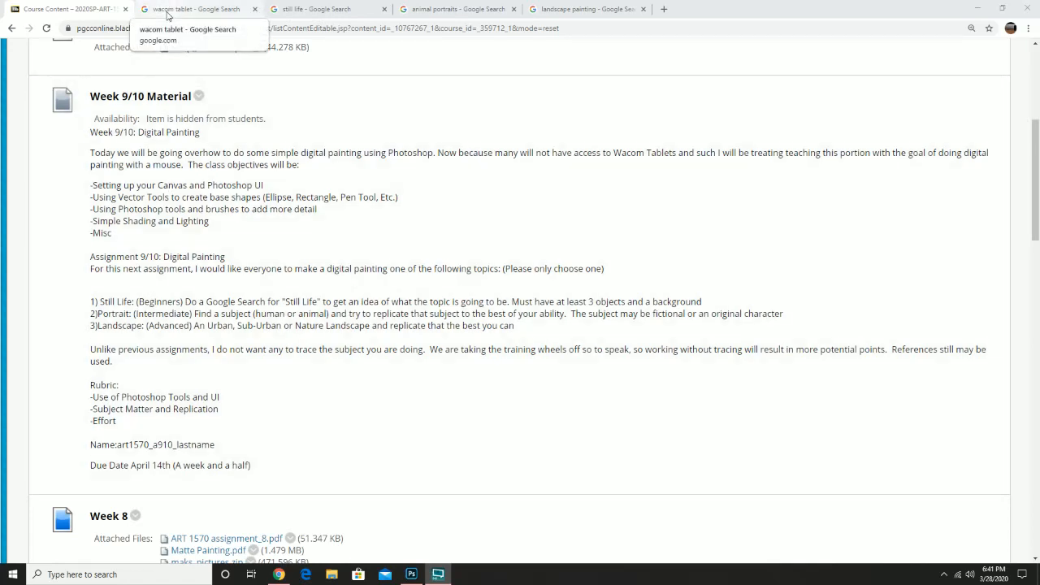
Step: View the Wacom Intuos Pro Pen and Touch tablet in the Wacom tablet image results, and close that search
{"action": "left_click", "coordinate": [169, 15]}
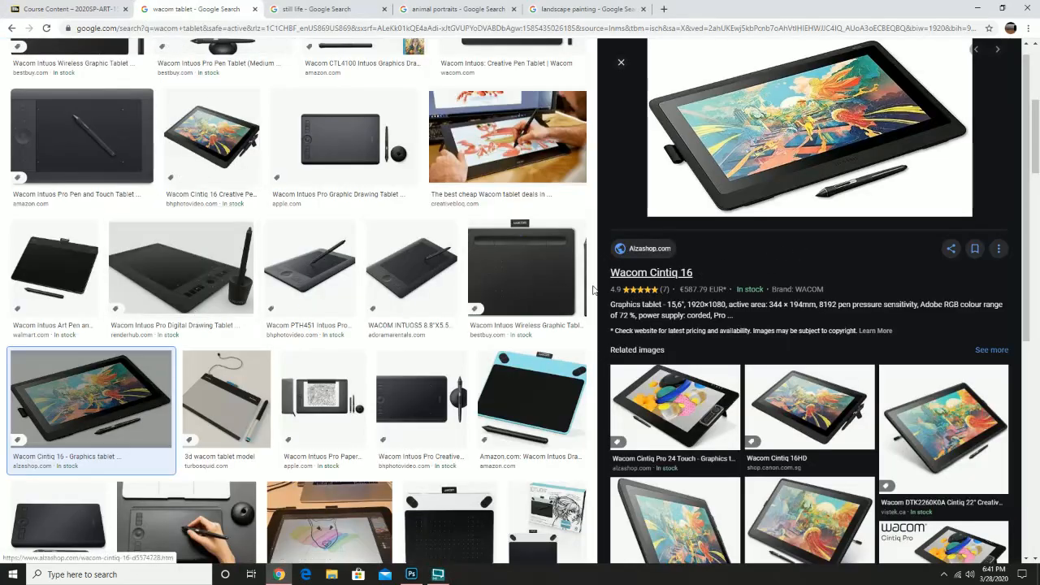
{"action": "left_click", "coordinate": [119, 149]}
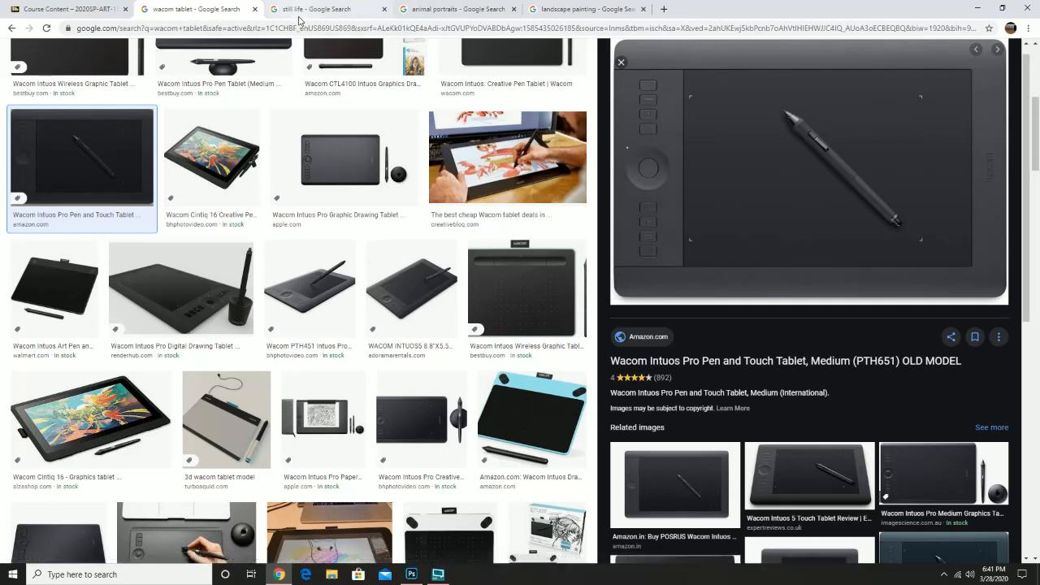
{"action": "left_click", "coordinate": [256, 9]}
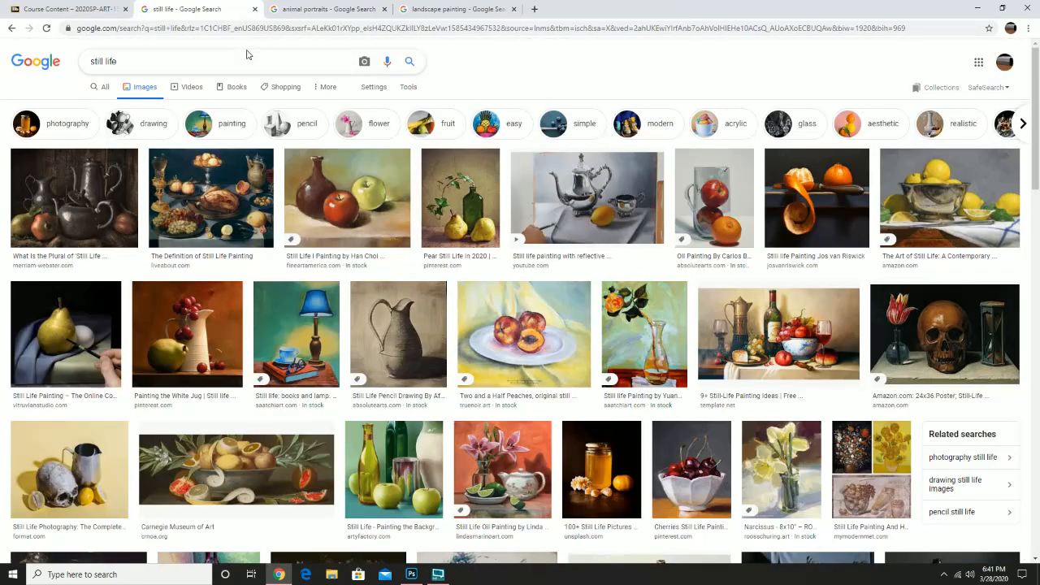
Step: Review the Week 9/10 assignment on the course page and browse the still life image results for example paintings
{"action": "left_click", "coordinate": [54, 8]}
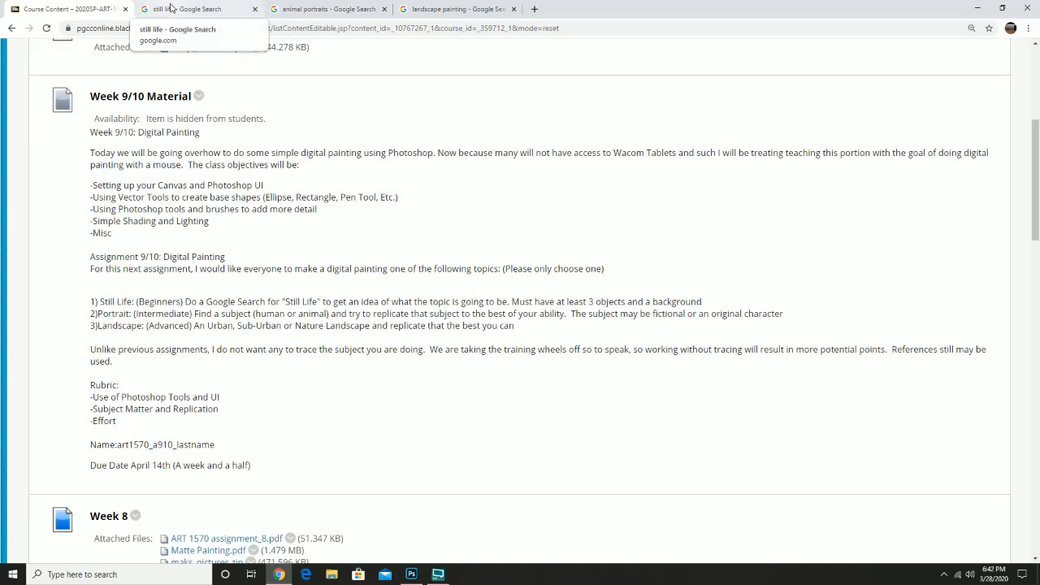
{"action": "left_click", "coordinate": [170, 8]}
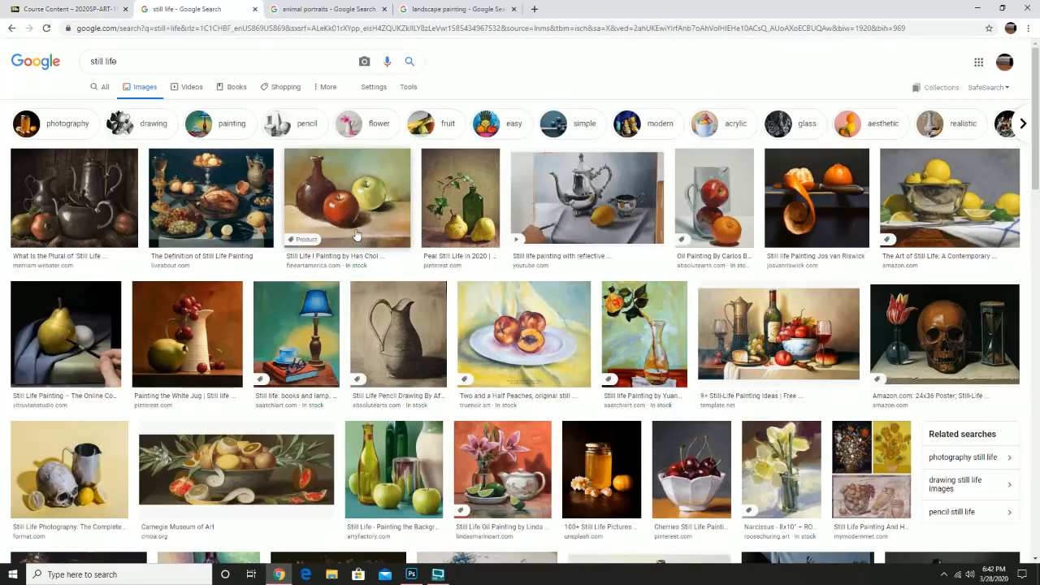
{"action": "scroll", "coordinate": [362, 243], "scroll_direction": "down", "scroll_amount": 1}
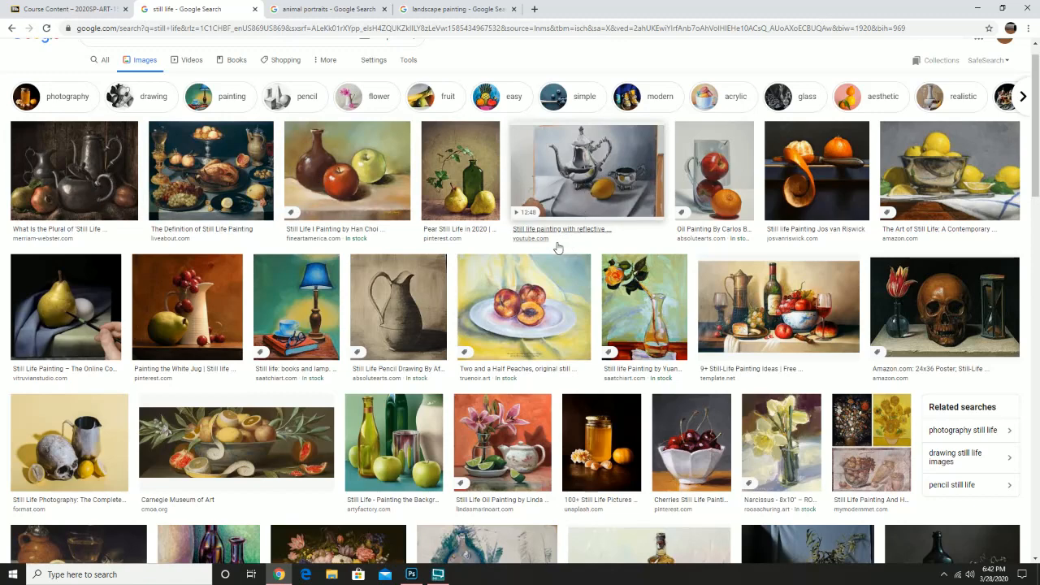
{"action": "scroll", "coordinate": [536, 292], "scroll_direction": "down", "scroll_amount": 1}
{"action": "scroll", "coordinate": [535, 292], "scroll_direction": "down", "scroll_amount": 2}
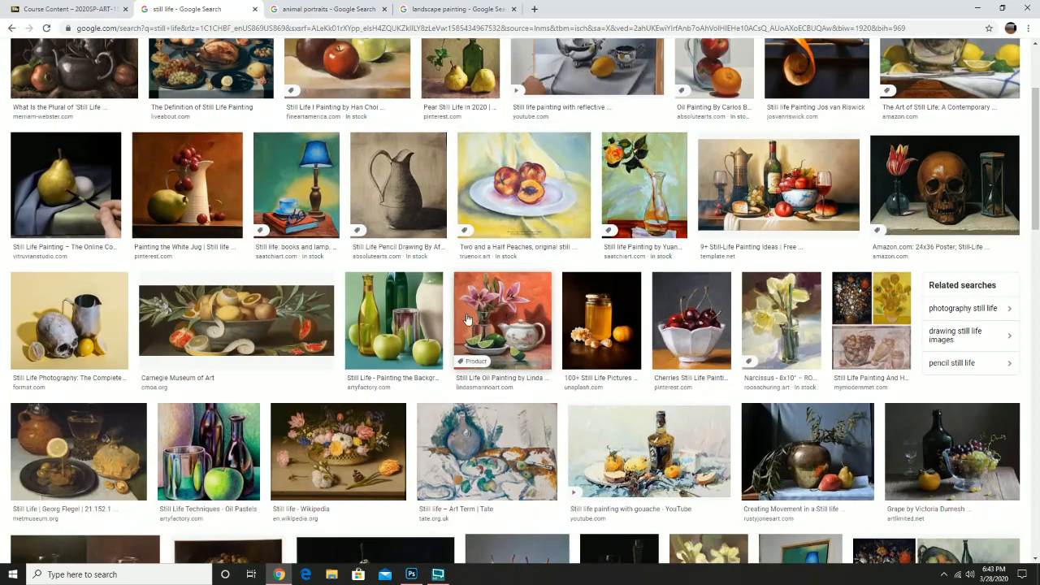
{"action": "scroll", "coordinate": [477, 322], "scroll_direction": "up", "scroll_amount": 2}
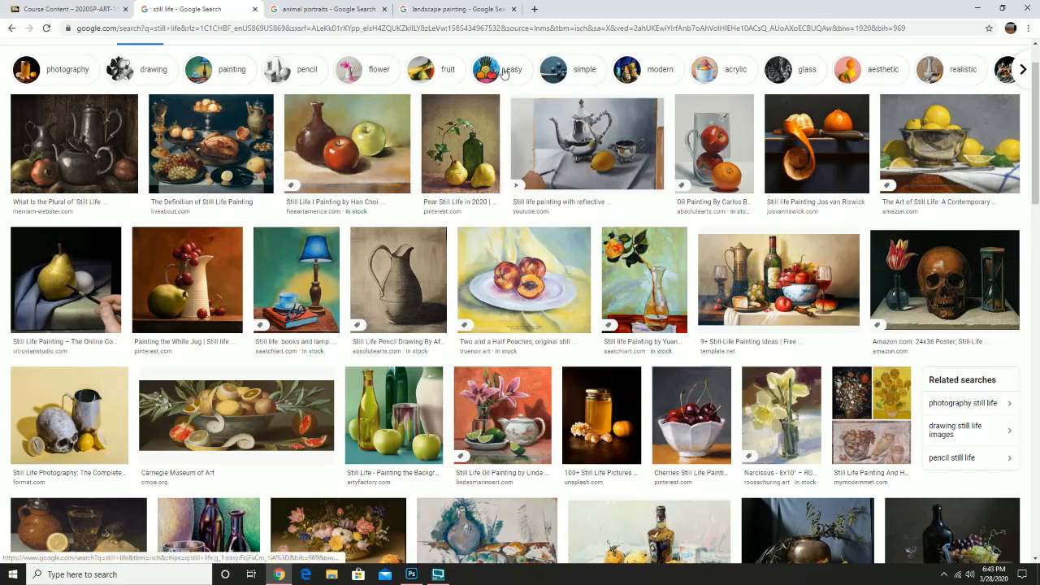
Step: Return from the animal portraits search to the earlier "portraits" image results and filter out explicit results
{"action": "left_click", "coordinate": [311, 7]}
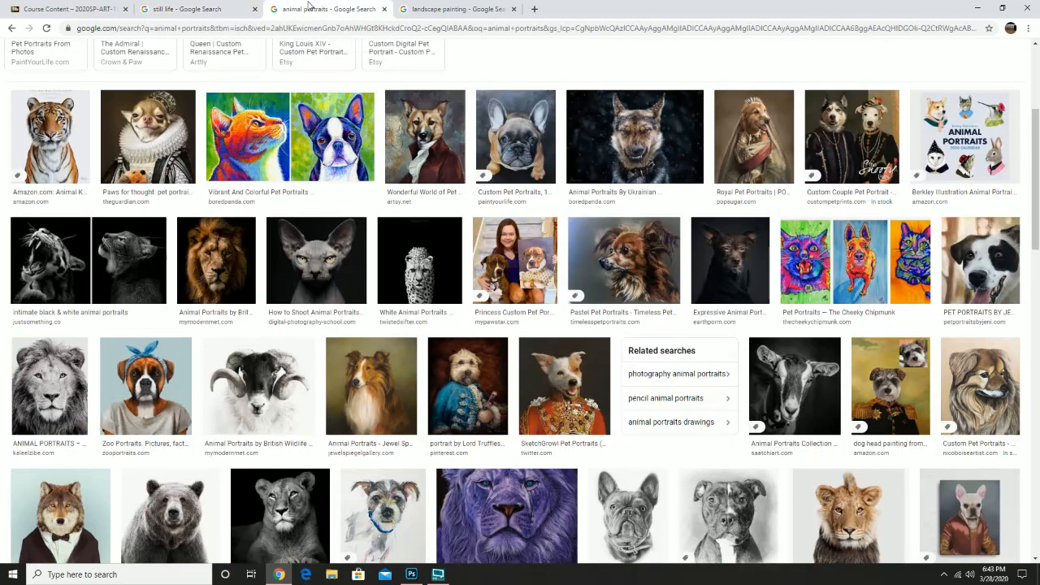
{"action": "left_click", "coordinate": [10, 30]}
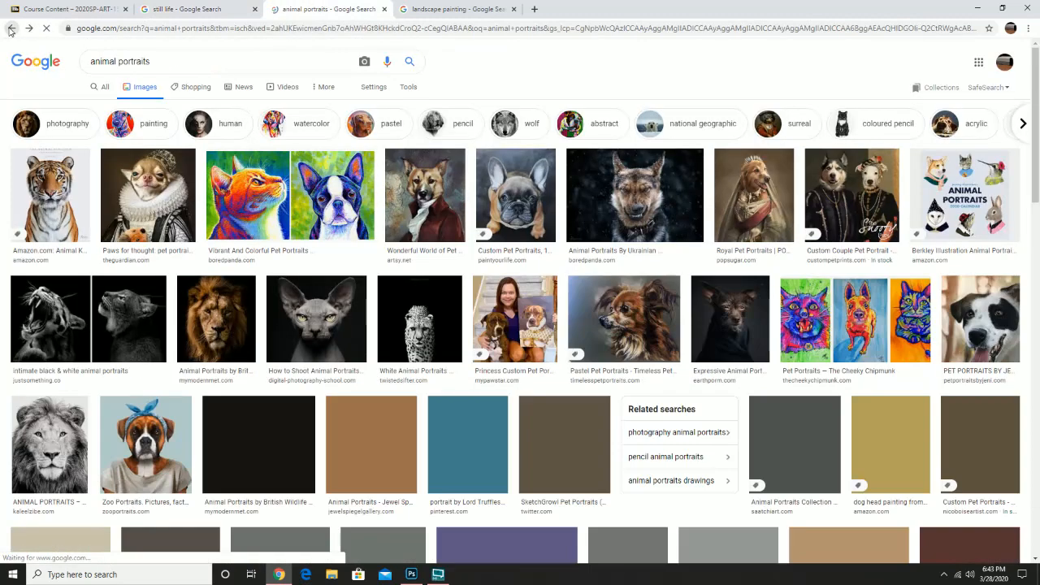
{"action": "left_click", "coordinate": [10, 29]}
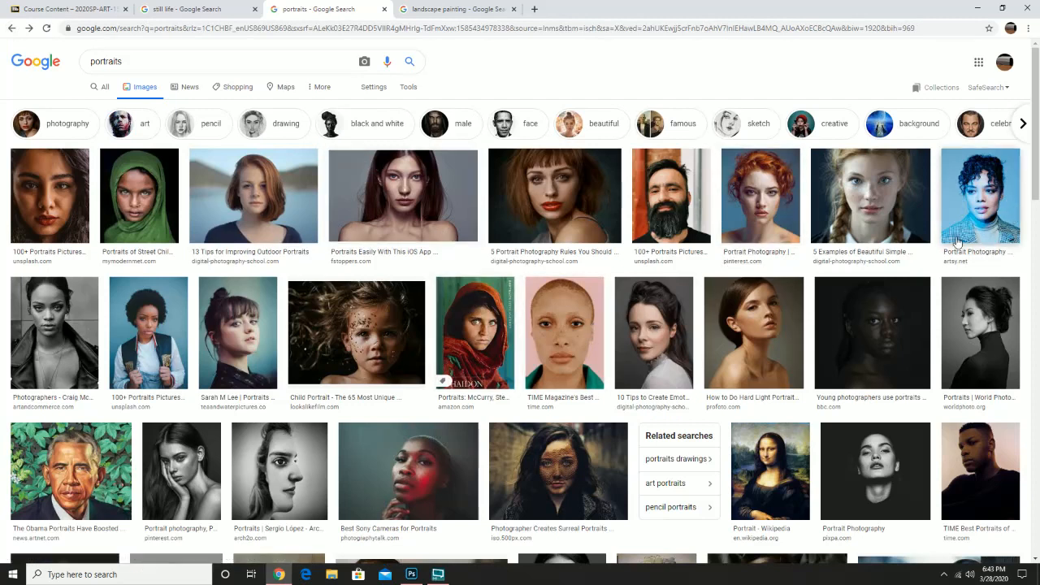
{"action": "left_click", "coordinate": [987, 91]}
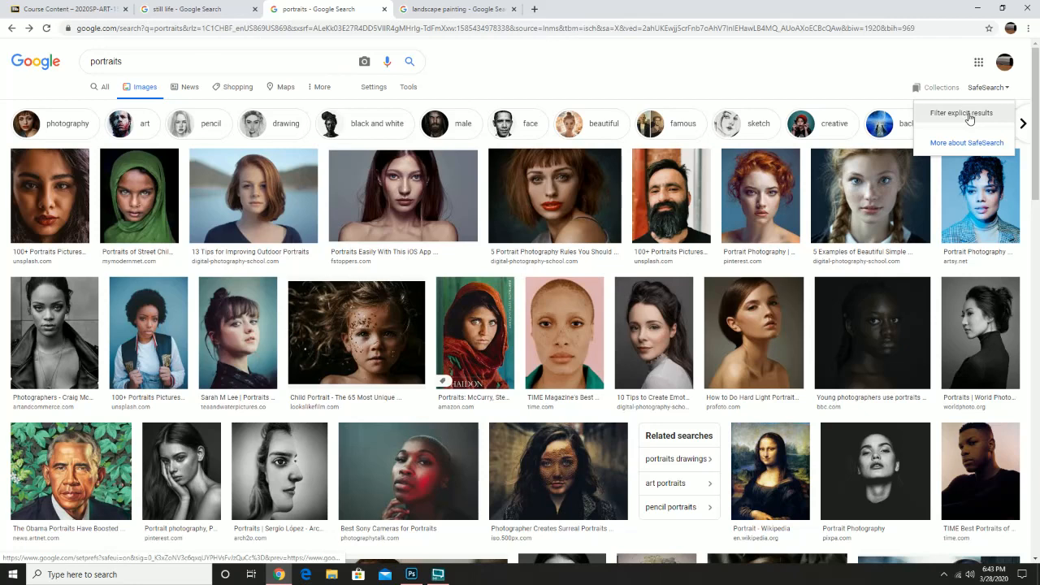
{"action": "left_click", "coordinate": [969, 118]}
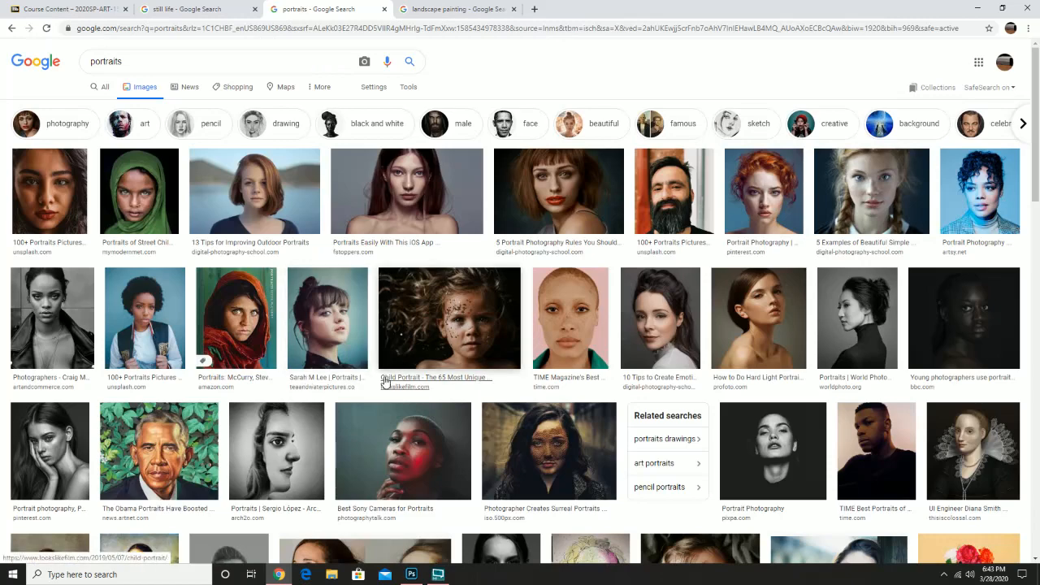
Step: Browse the filtered portrait image results for reference subjects
{"action": "scroll", "coordinate": [383, 382], "scroll_direction": "down", "scroll_amount": 3}
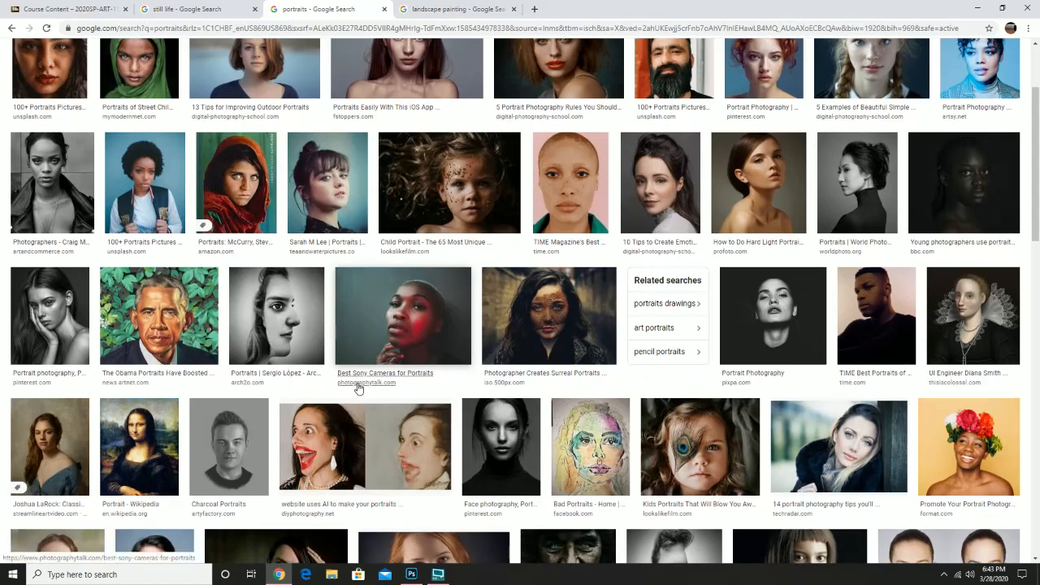
{"action": "scroll", "coordinate": [421, 407], "scroll_direction": "down", "scroll_amount": 2}
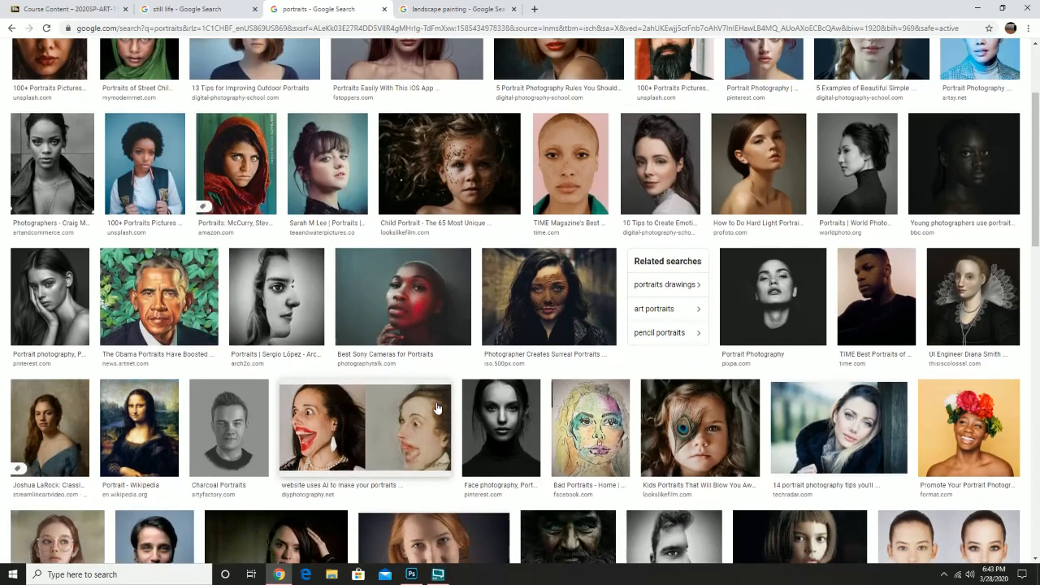
{"action": "scroll", "coordinate": [456, 397], "scroll_direction": "up", "scroll_amount": 3}
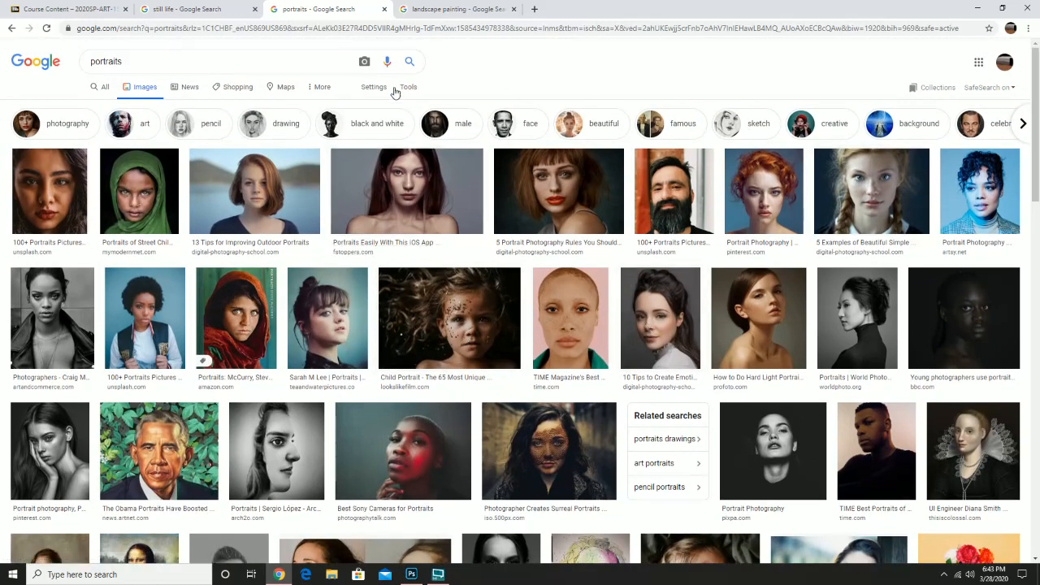
Step: Search images for "animal portraits" and look through the results
{"action": "left_click", "coordinate": [89, 63]}
{"action": "type", "text": "animal"}
{"action": "key", "text": "Return"}
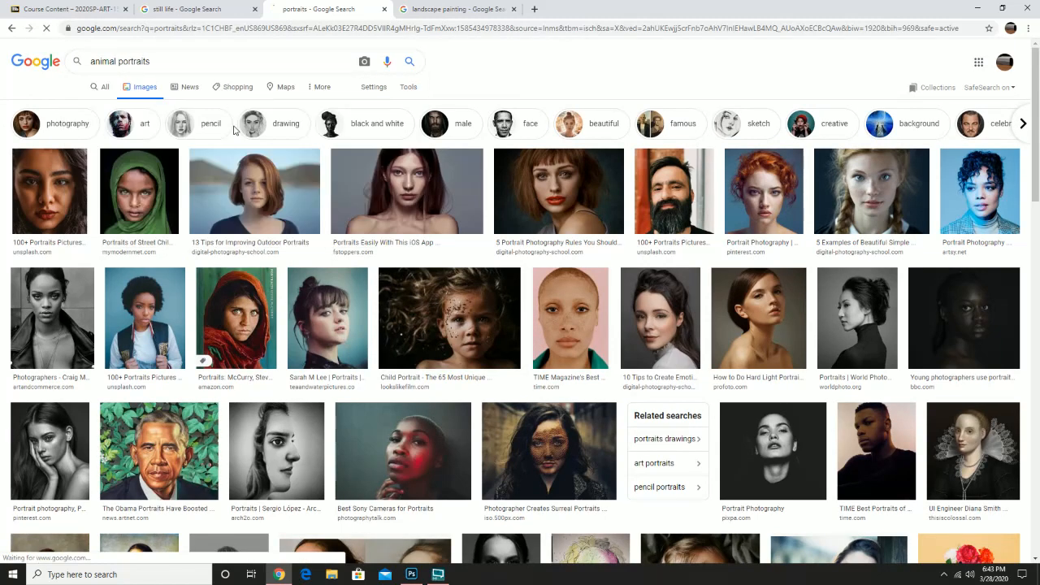
{"action": "scroll", "coordinate": [366, 358], "scroll_direction": "down", "scroll_amount": 1}
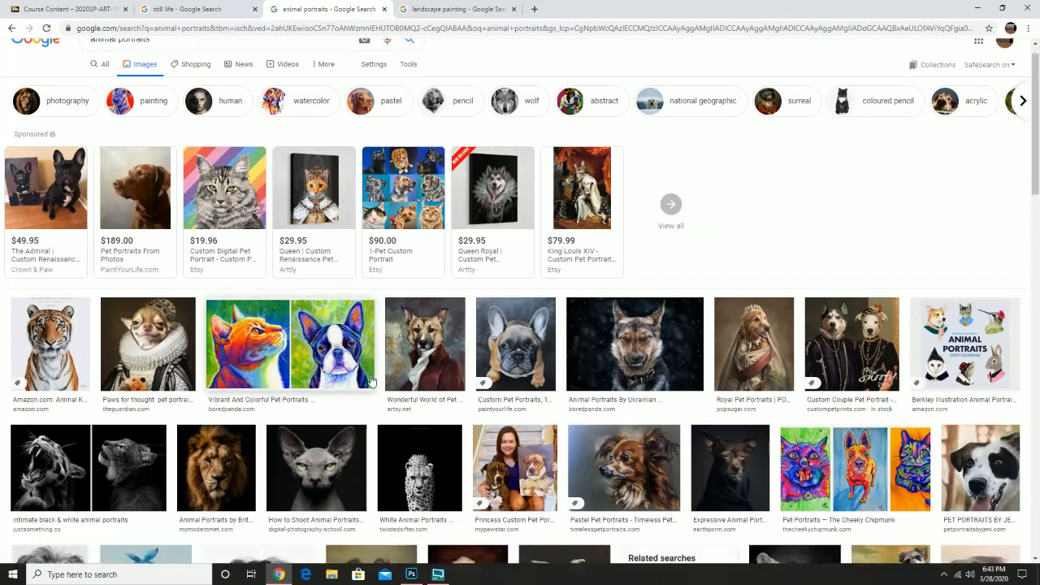
{"action": "scroll", "coordinate": [371, 380], "scroll_direction": "down", "scroll_amount": 2}
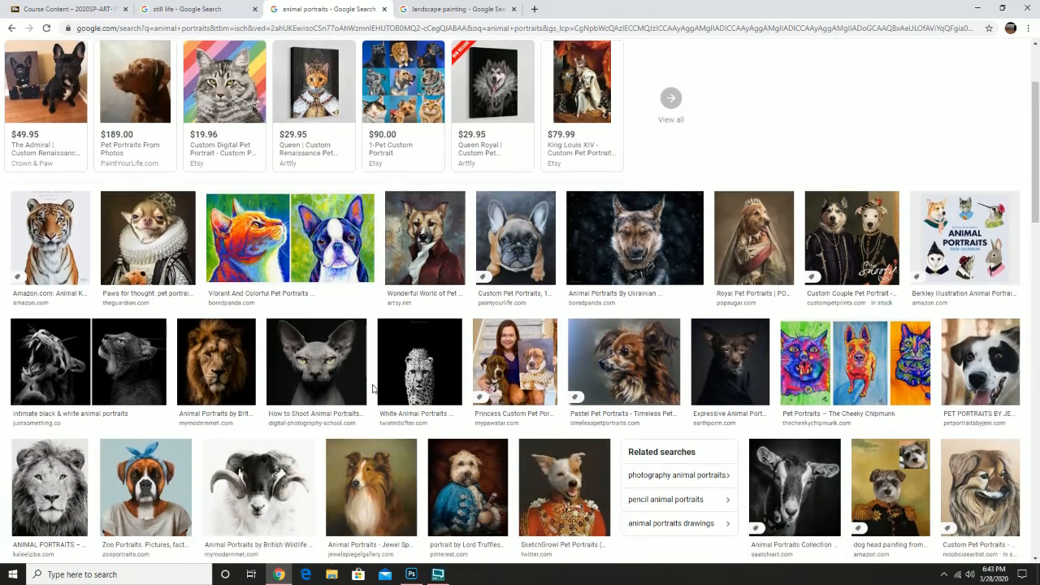
{"action": "scroll", "coordinate": [373, 389], "scroll_direction": "up", "scroll_amount": 3}
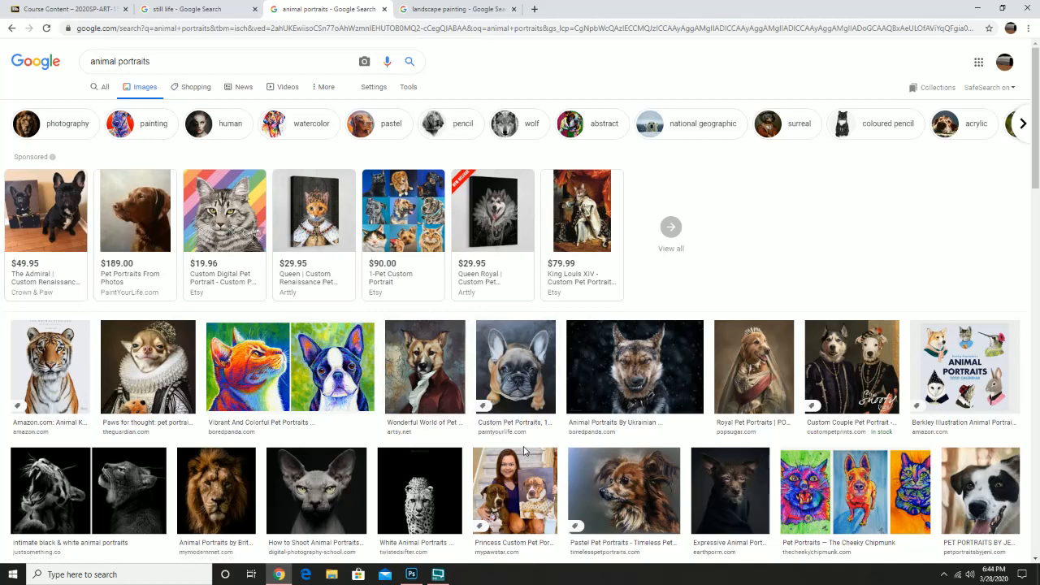
Step: Search images for cartoon portraits and look through the results
{"action": "triple_click", "coordinate": [84, 60]}
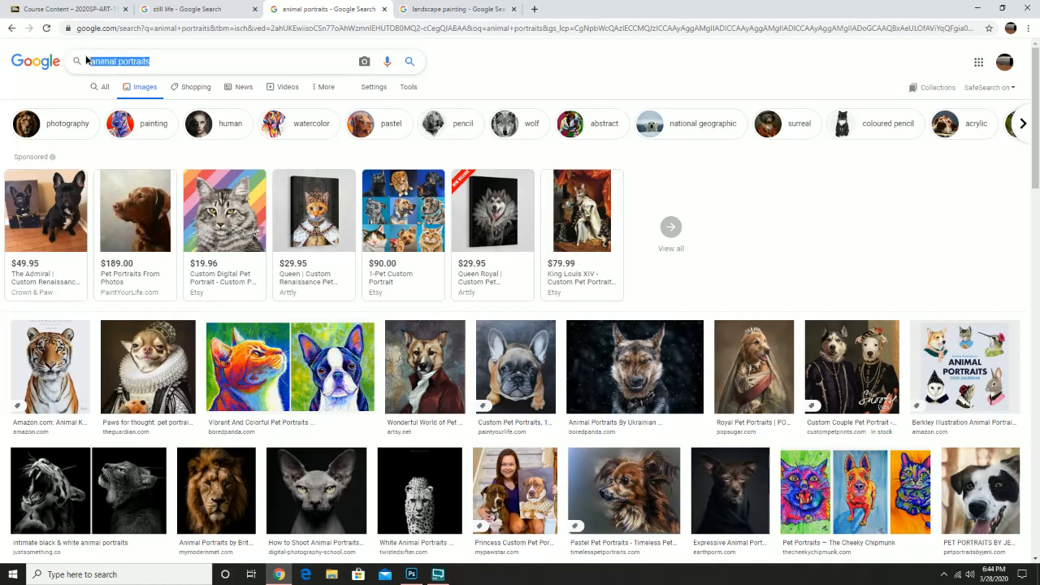
{"action": "type", "text": "cart"}
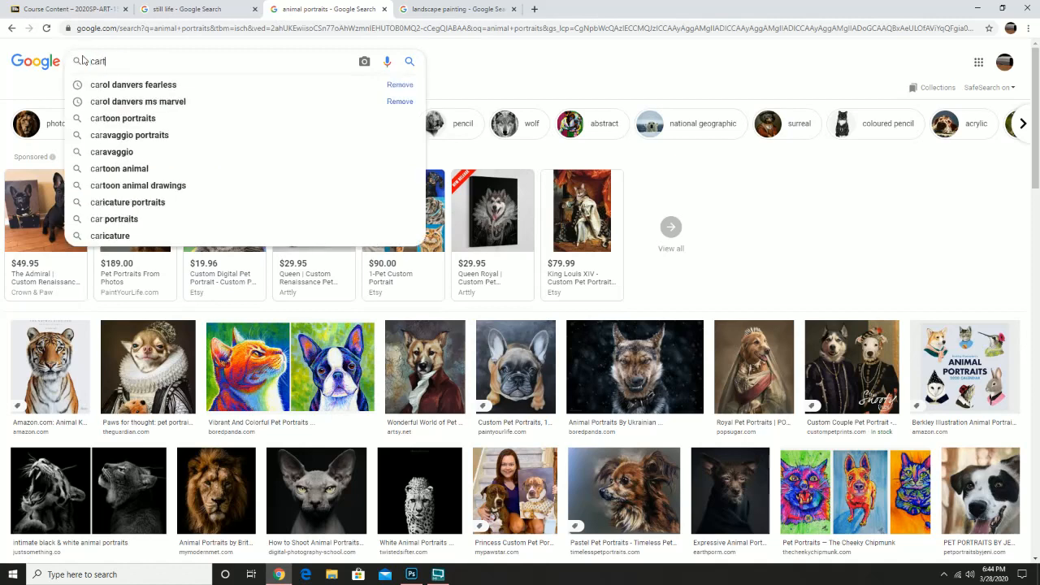
{"action": "type", "text": "oon portai"}
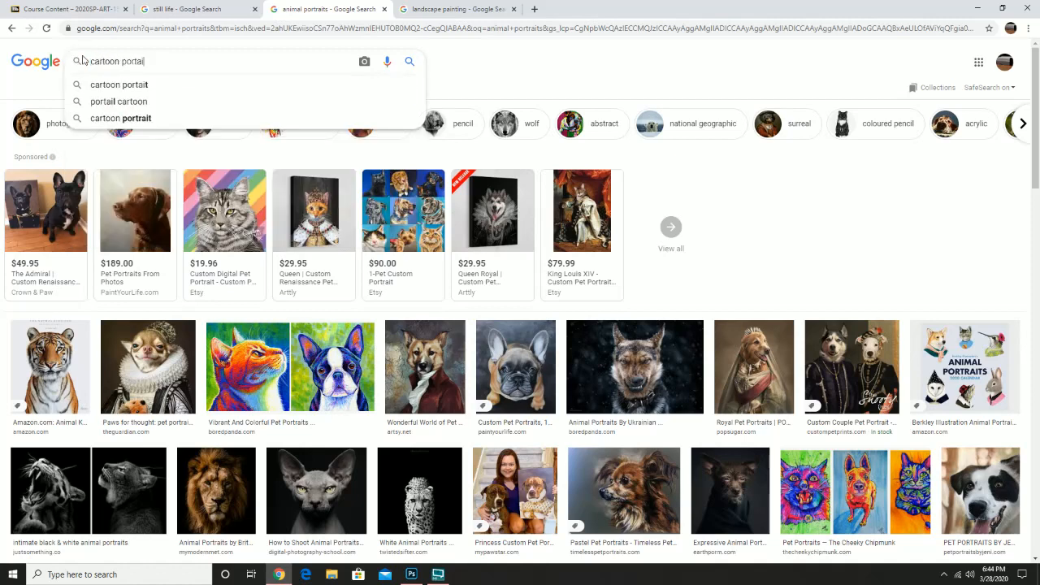
{"action": "key", "text": "Return"}
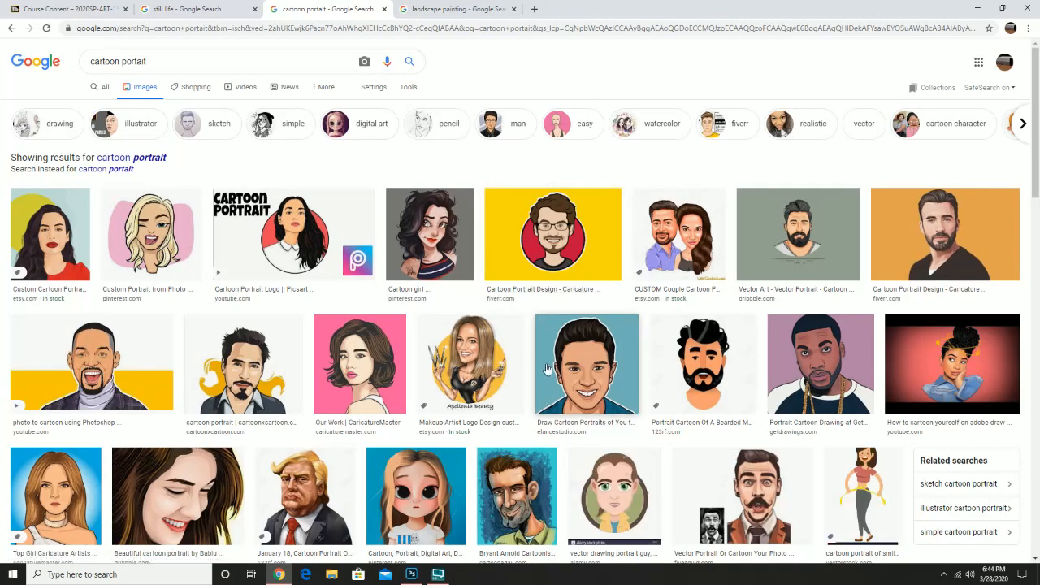
{"action": "scroll", "coordinate": [600, 362], "scroll_direction": "down", "scroll_amount": 2}
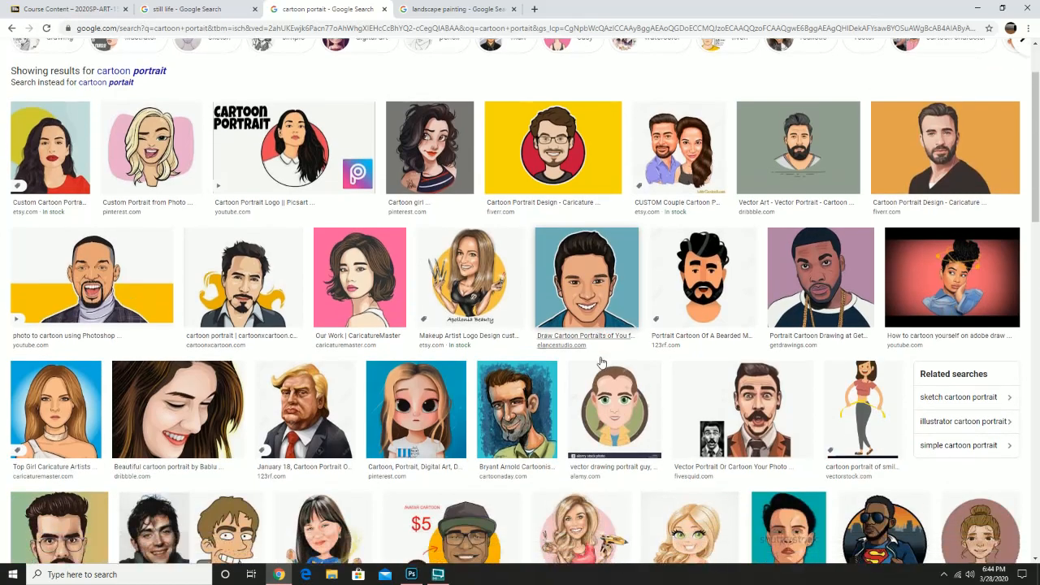
{"action": "scroll", "coordinate": [600, 362], "scroll_direction": "up", "scroll_amount": 2}
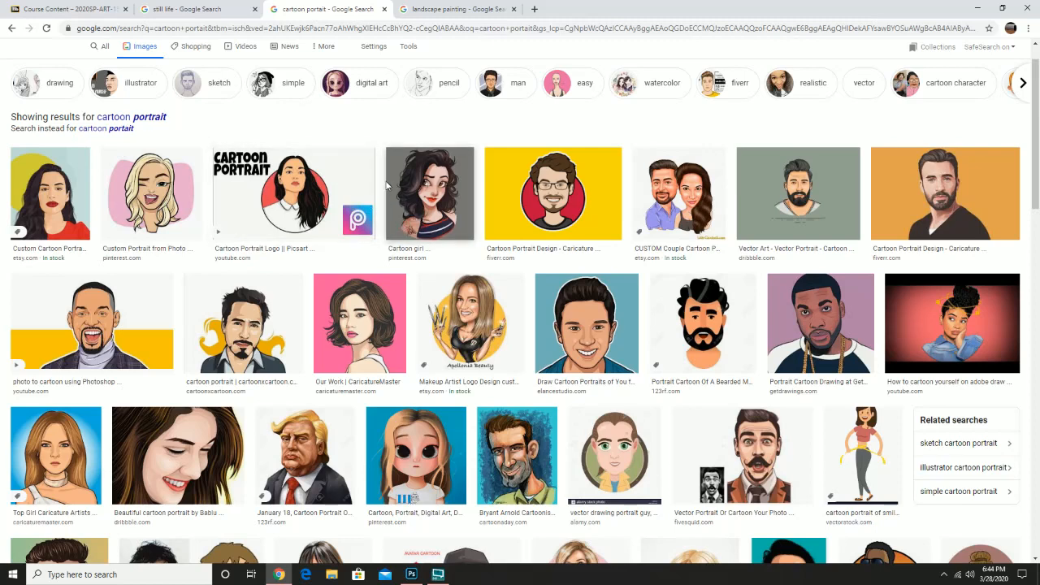
Step: Browse the landscape painting image results for example scenes
{"action": "left_click", "coordinate": [457, 8]}
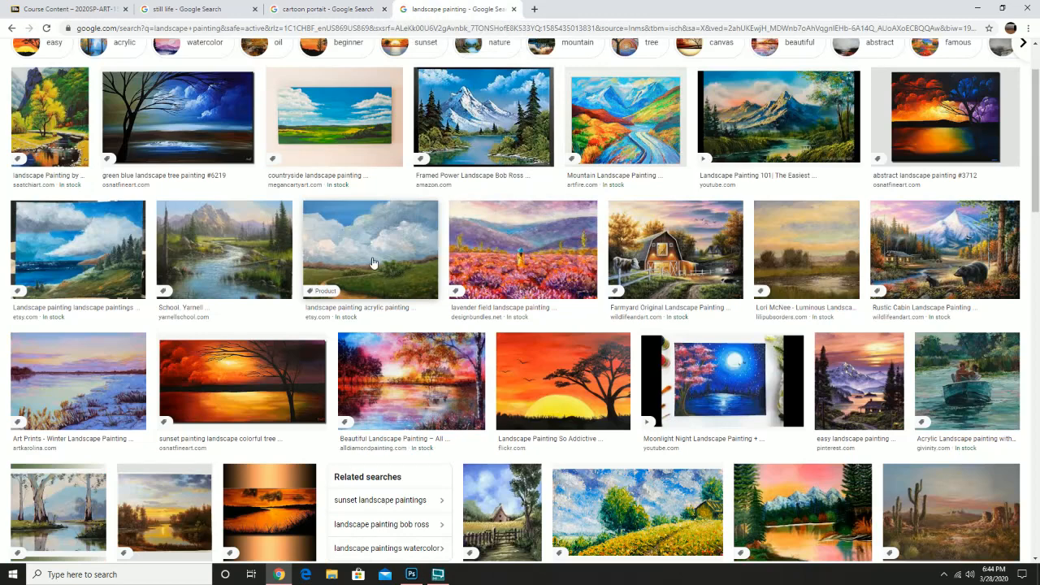
{"action": "scroll", "coordinate": [429, 347], "scroll_direction": "down", "scroll_amount": 2}
{"action": "scroll", "coordinate": [429, 346], "scroll_direction": "down", "scroll_amount": 5}
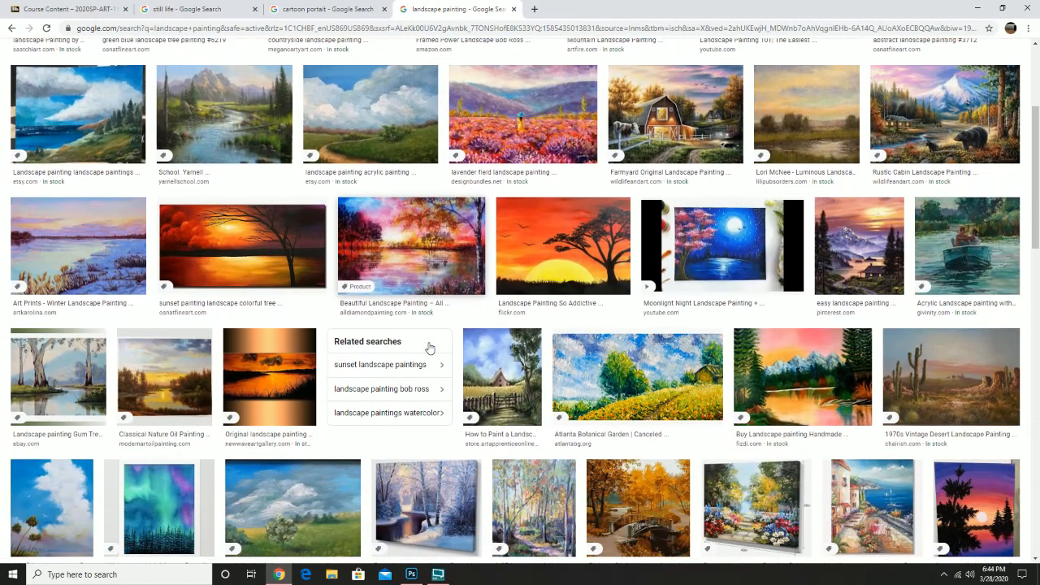
{"action": "scroll", "coordinate": [429, 348], "scroll_direction": "down", "scroll_amount": 4}
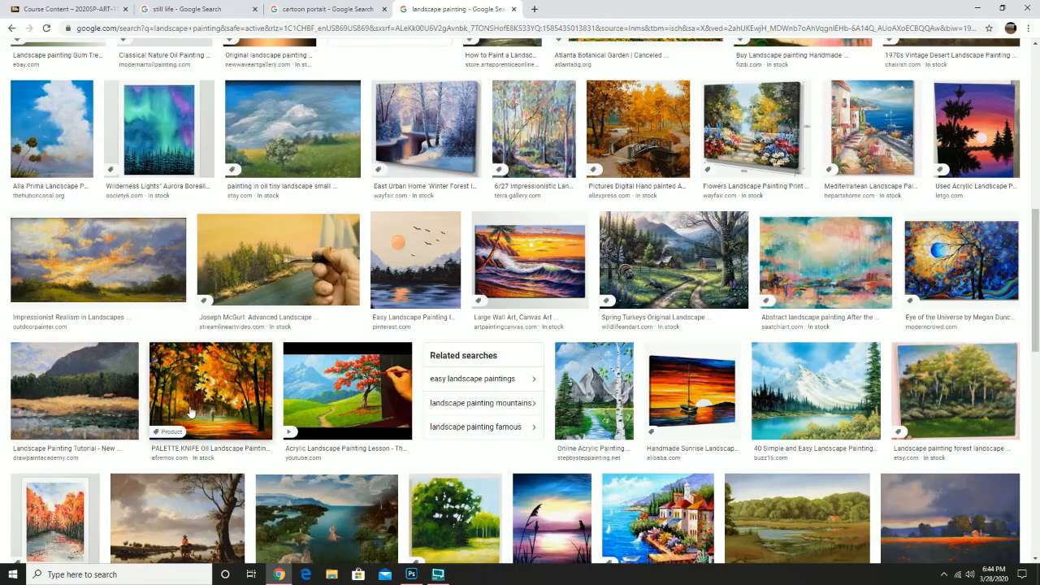
{"action": "scroll", "coordinate": [163, 407], "scroll_direction": "down", "scroll_amount": 3}
{"action": "scroll", "coordinate": [213, 391], "scroll_direction": "up", "scroll_amount": 2}
{"action": "scroll", "coordinate": [213, 391], "scroll_direction": "up", "scroll_amount": 10}
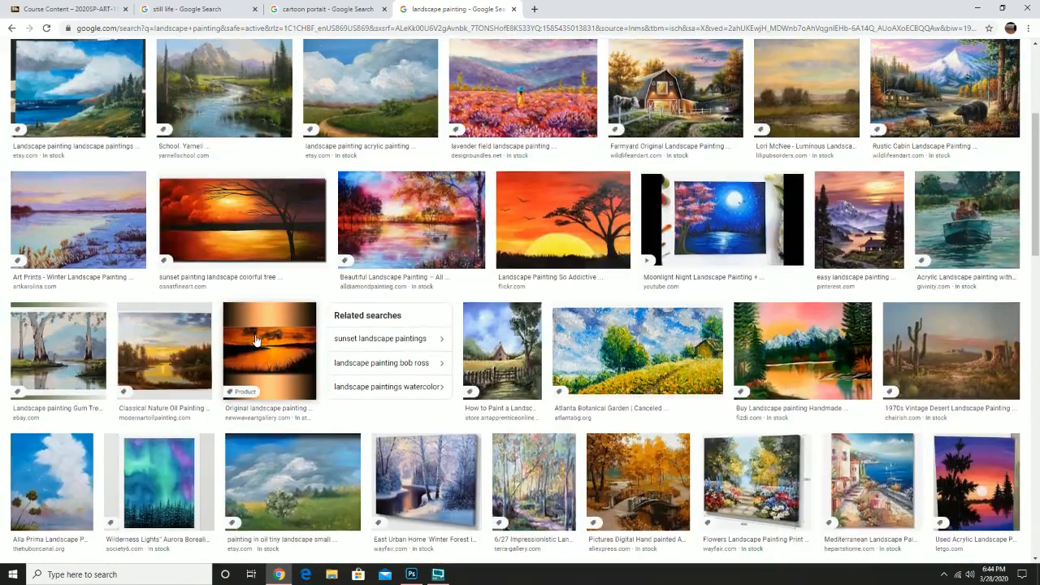
Step: Review the Week 9/10 digital painting assignment on the course page and switch to Photoshop
{"action": "left_click", "coordinate": [73, 8]}
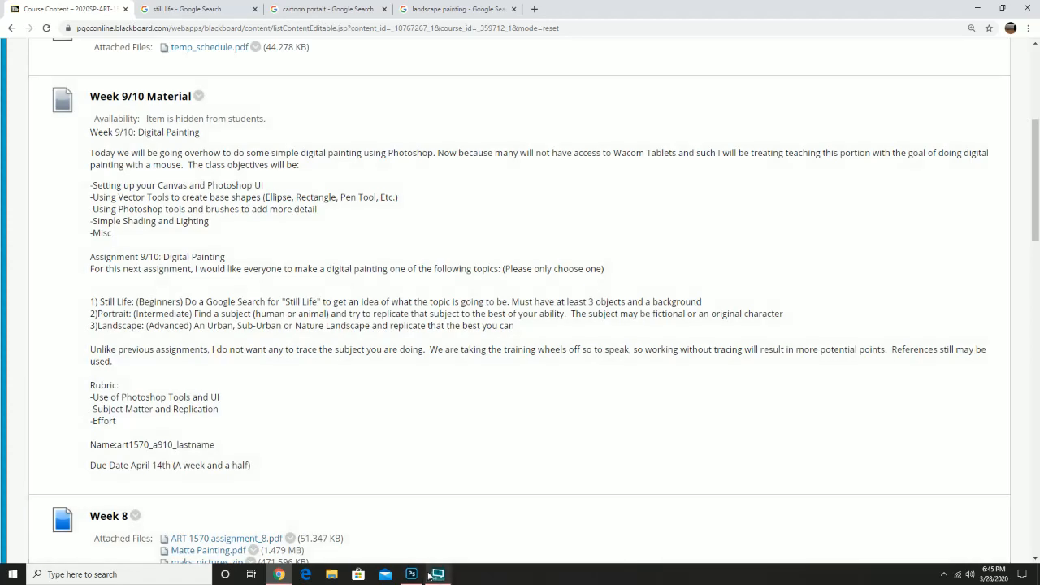
{"action": "mouse_move", "coordinate": [413, 576]}
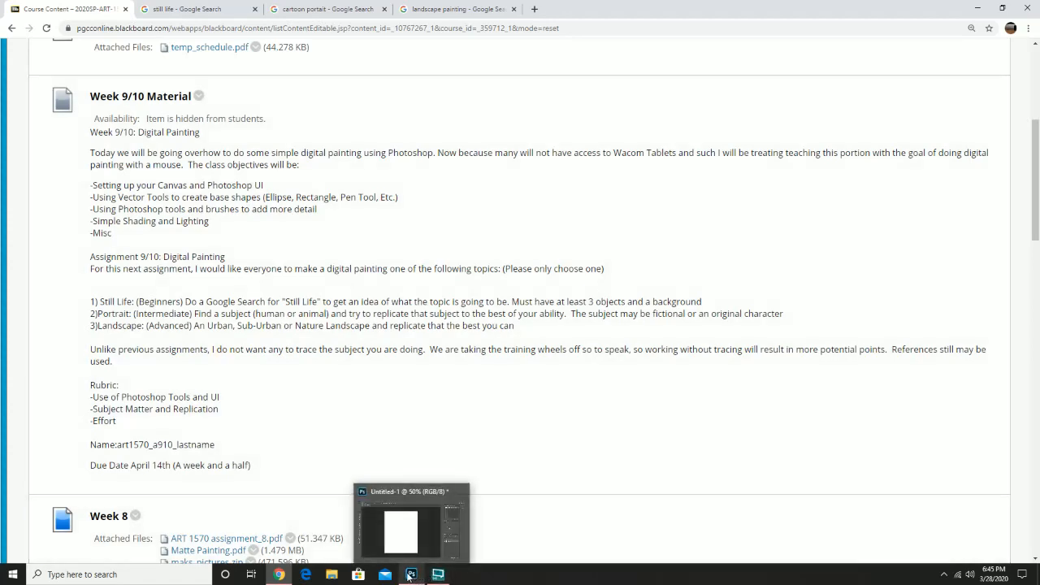
{"action": "left_click", "coordinate": [413, 574]}
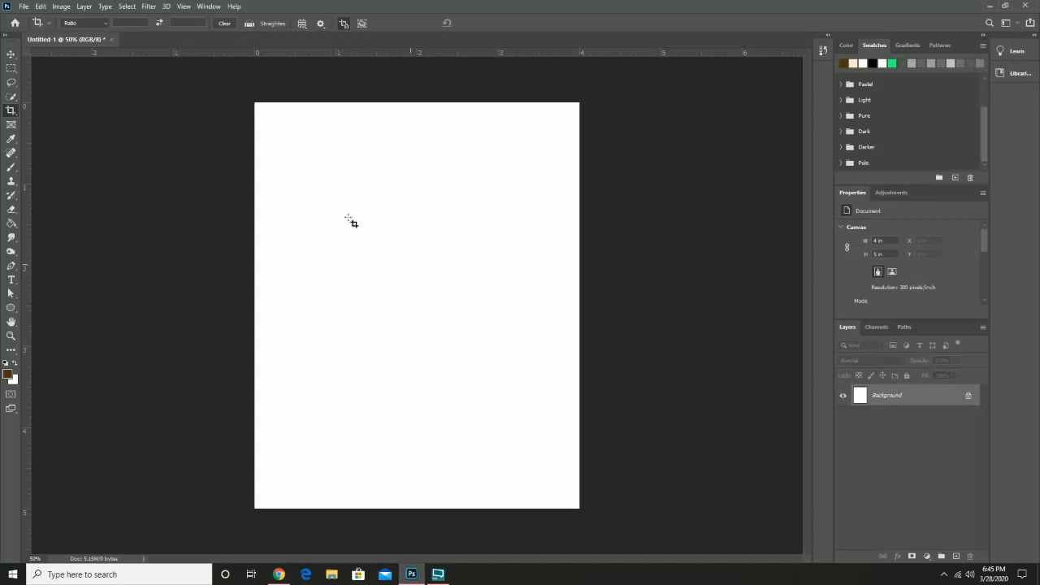
Step: Start a new document from the Art & Illustration Postcard preset, 4 x 6 in at 300 ppi
{"action": "left_click", "coordinate": [25, 7]}
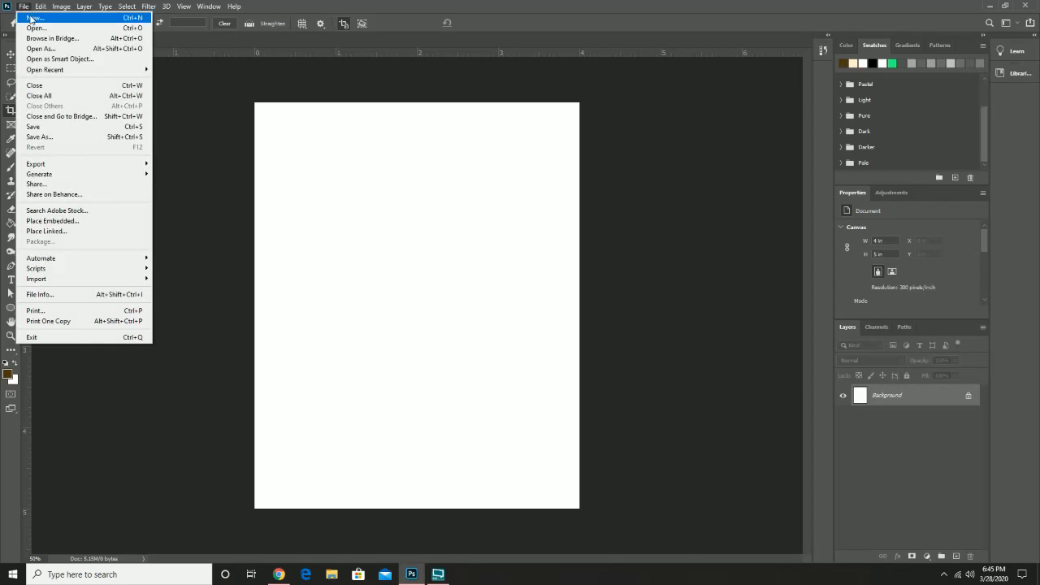
{"action": "left_click", "coordinate": [33, 17]}
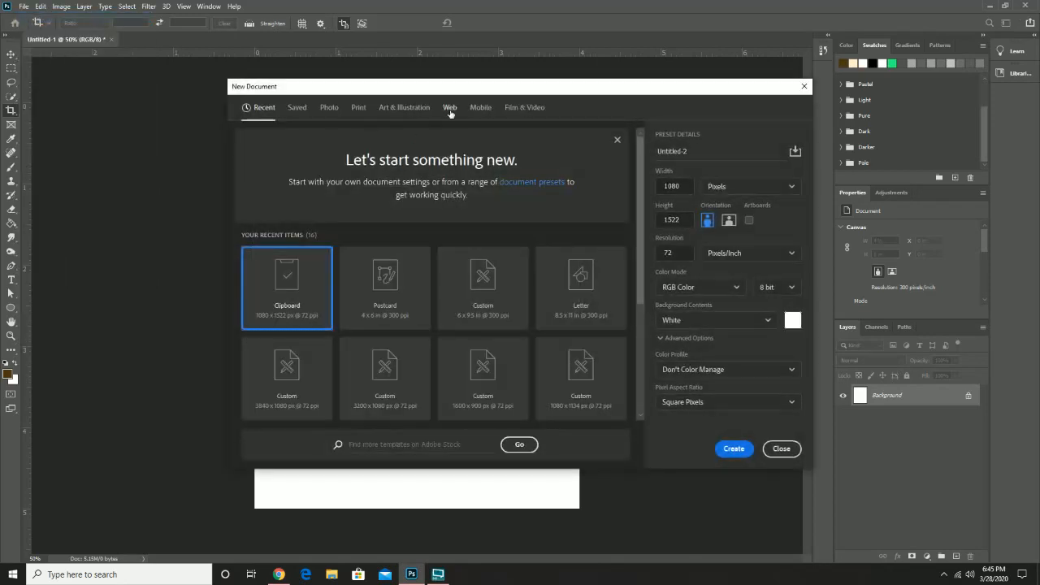
{"action": "left_click", "coordinate": [413, 108]}
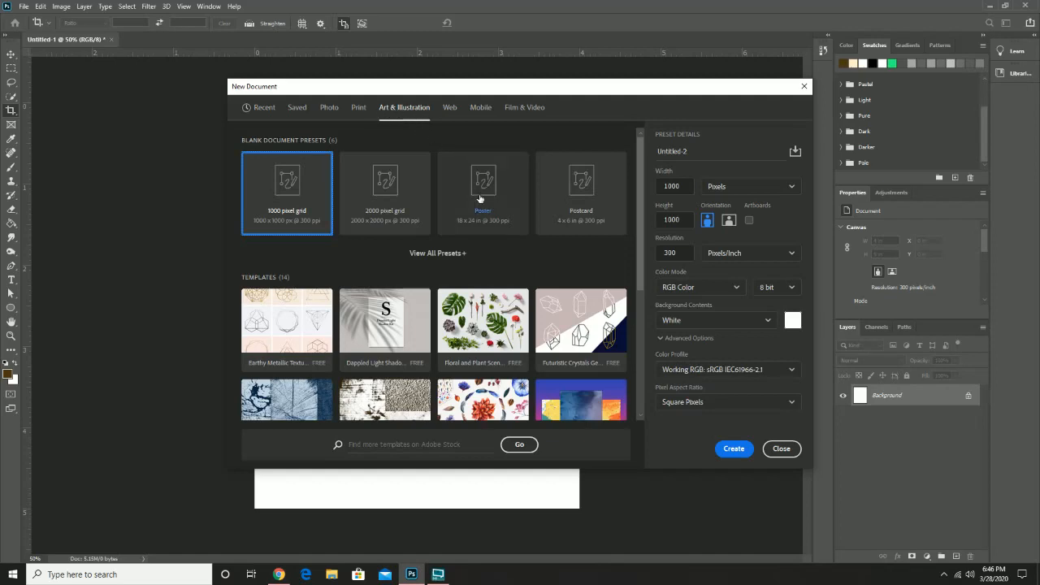
{"action": "left_click", "coordinate": [582, 202]}
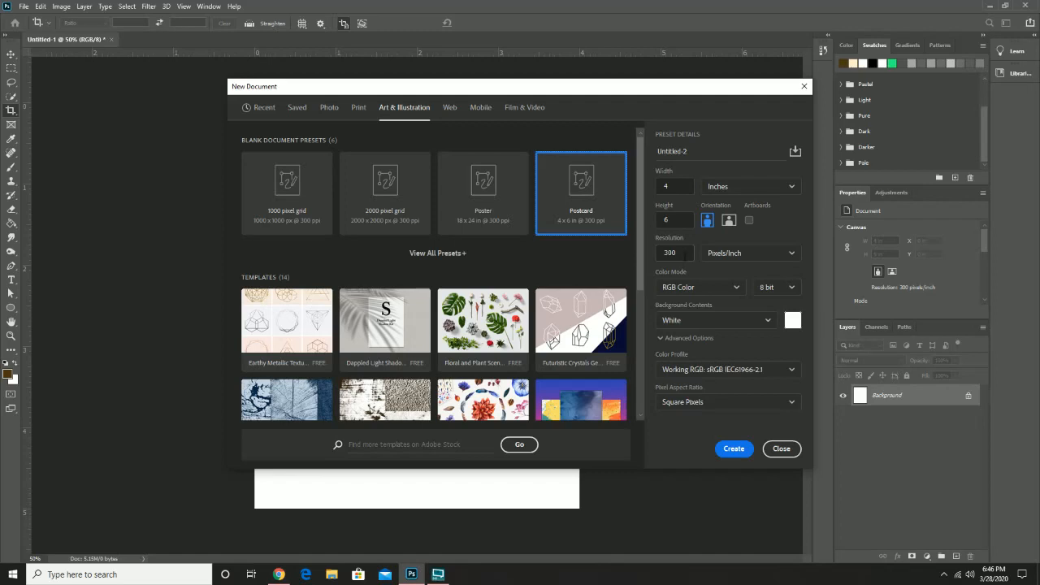
Step: Switch the new document's units to pixels and back to inches
{"action": "left_click", "coordinate": [738, 189]}
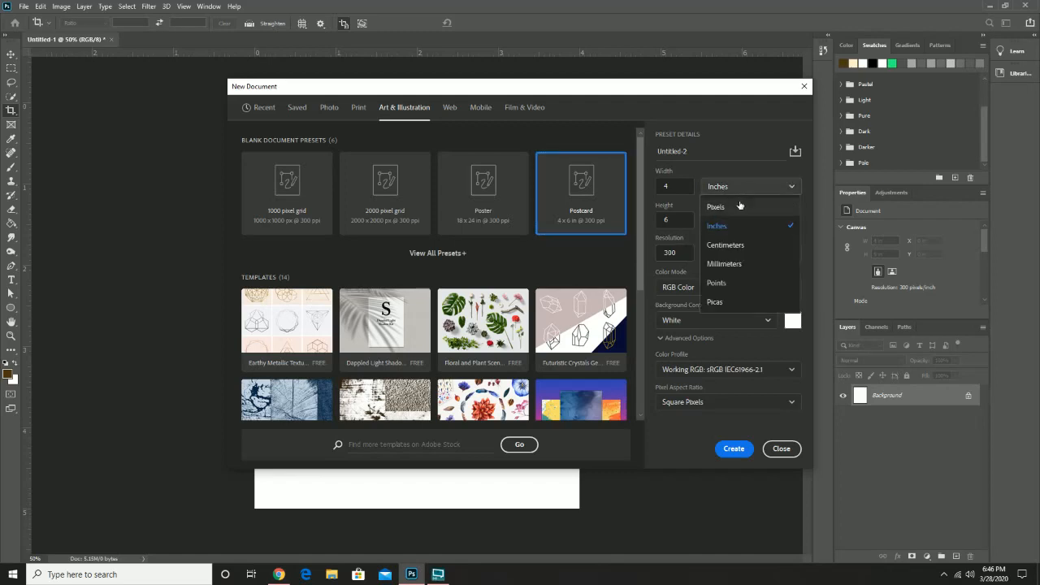
{"action": "left_click", "coordinate": [740, 211]}
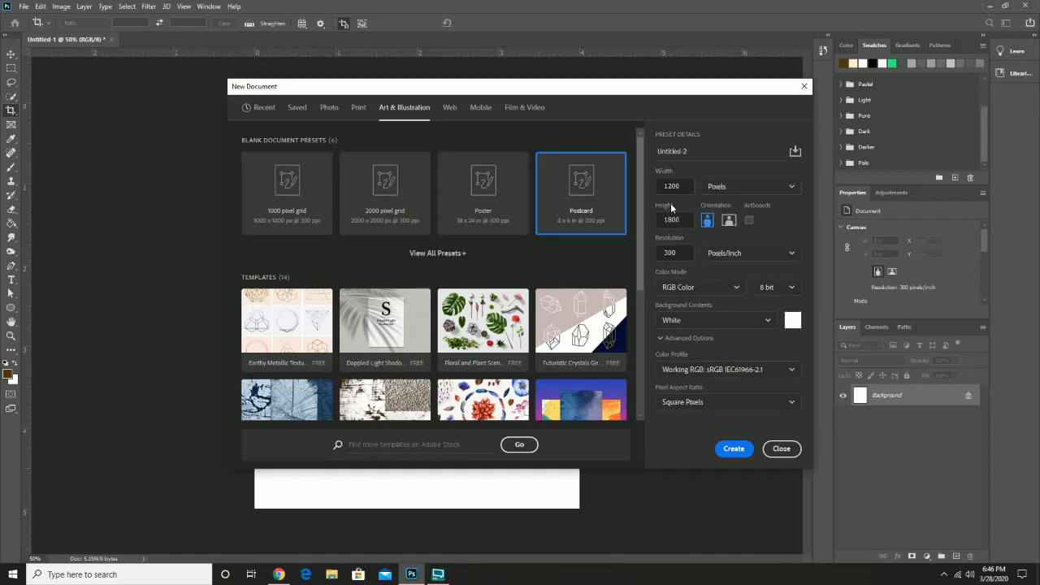
{"action": "left_click", "coordinate": [744, 188]}
{"action": "left_click", "coordinate": [719, 227]}
Step: Name the new document painting_demo_lastname, create it, and activate the Rectangular Marquee tool
{"action": "left_click", "coordinate": [697, 155]}
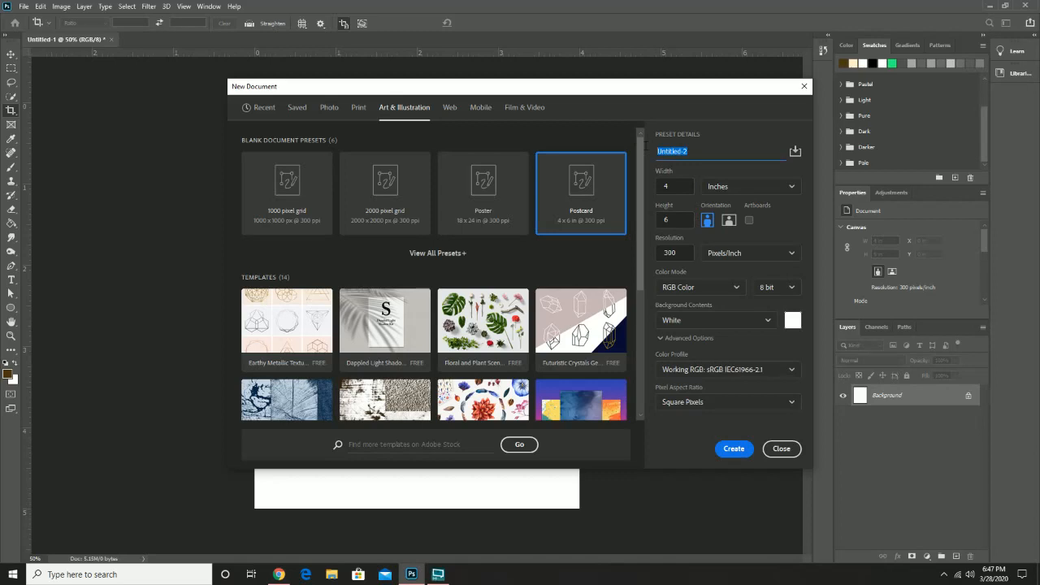
{"action": "type", "text": "painting_demo_lastname"}
{"action": "left_click", "coordinate": [732, 449]}
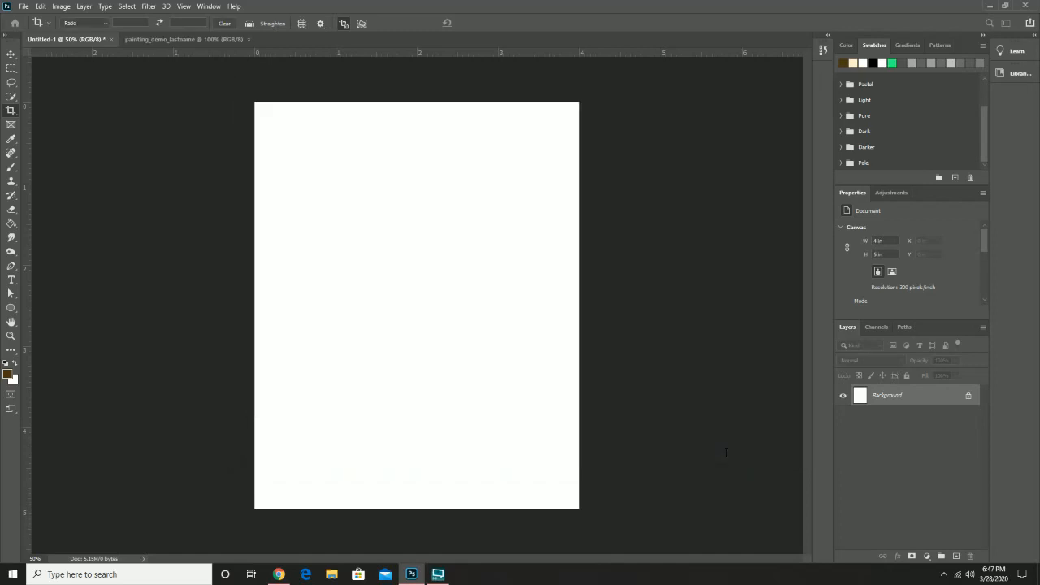
{"action": "left_click", "coordinate": [11, 68]}
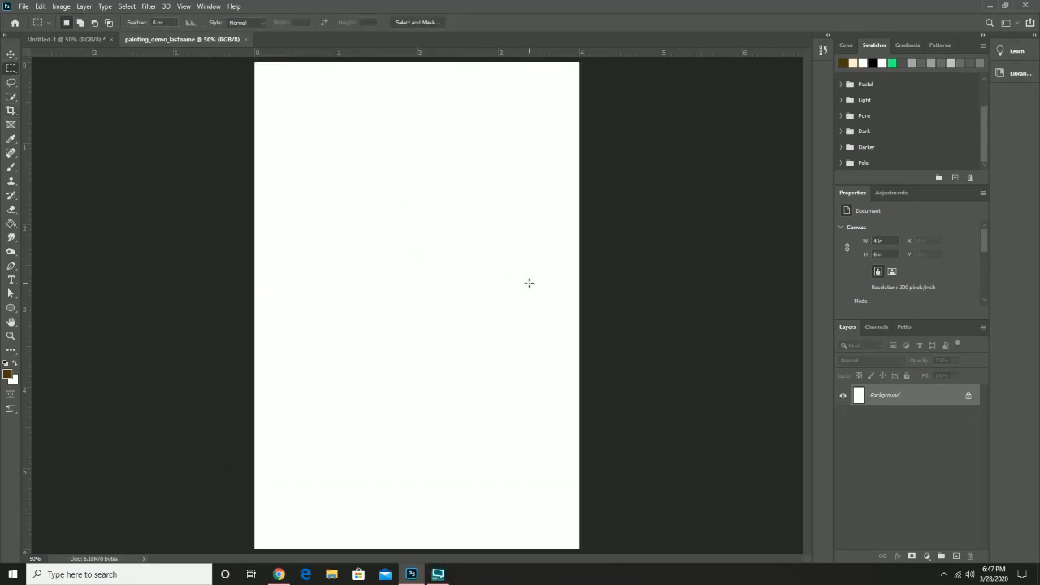
Step: Set the canvas height to 5 inches and accept the clipping
{"action": "left_click", "coordinate": [61, 9]}
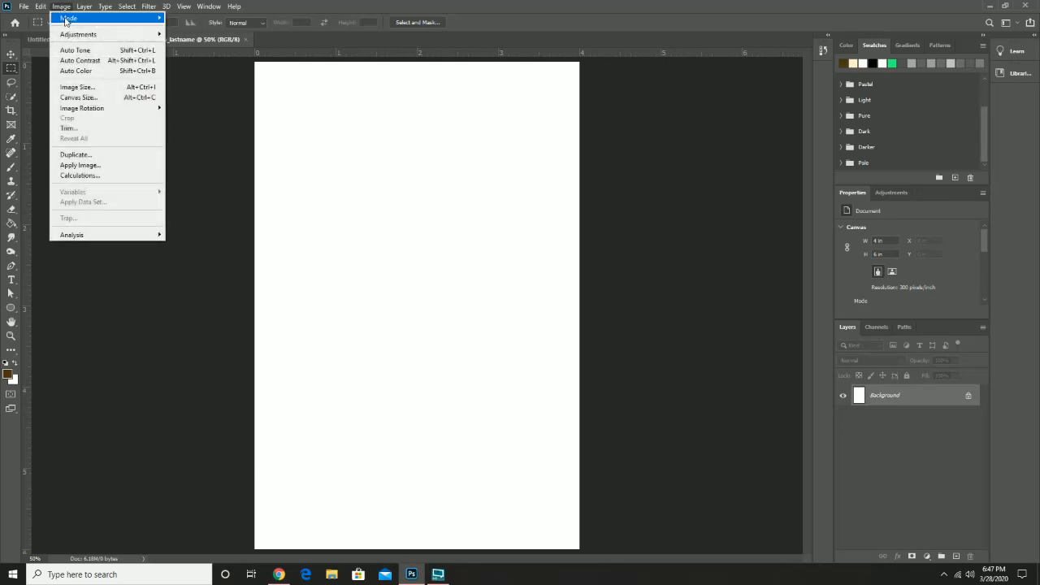
{"action": "mouse_move", "coordinate": [77, 37]}
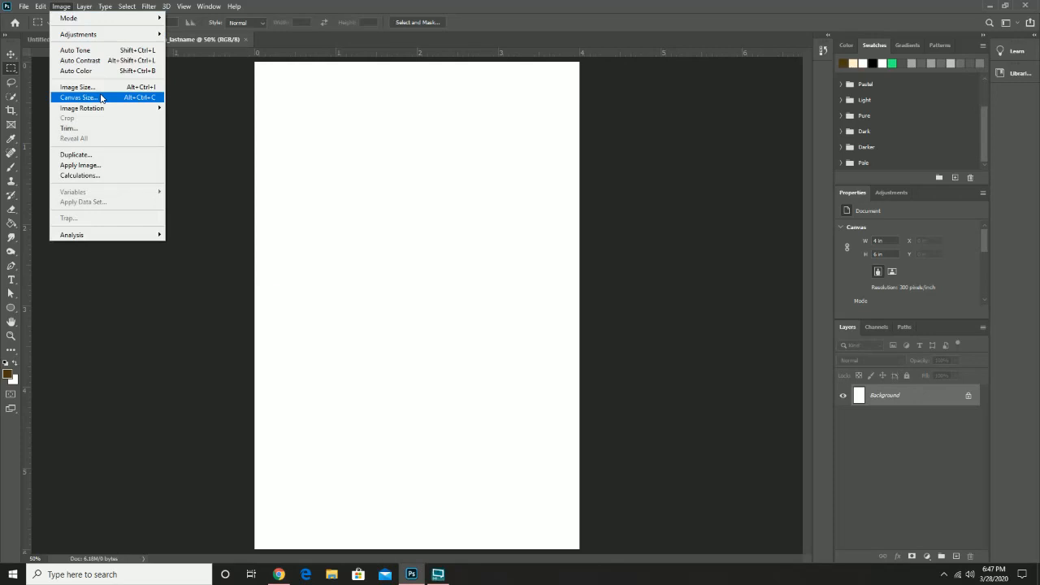
{"action": "left_click", "coordinate": [102, 99]}
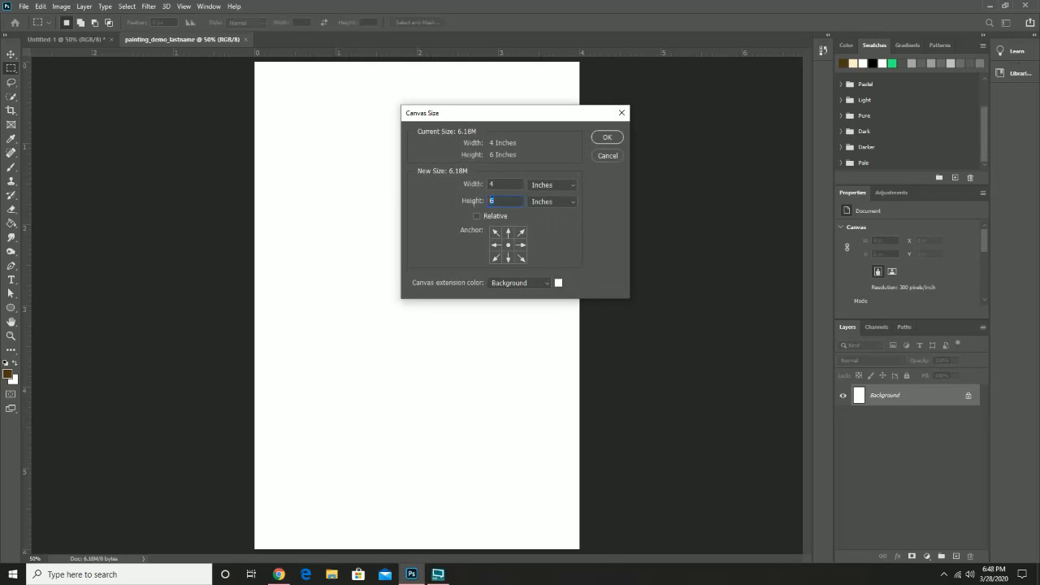
{"action": "left_click", "coordinate": [469, 202]}
{"action": "left_click", "coordinate": [505, 203]}
{"action": "double_click", "coordinate": [509, 200]}
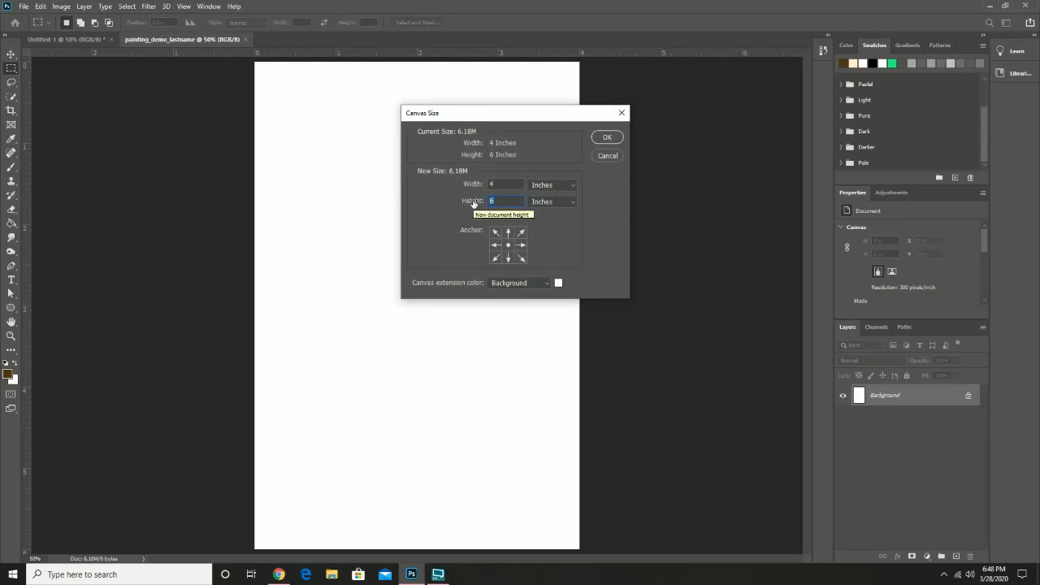
{"action": "type", "text": "5"}
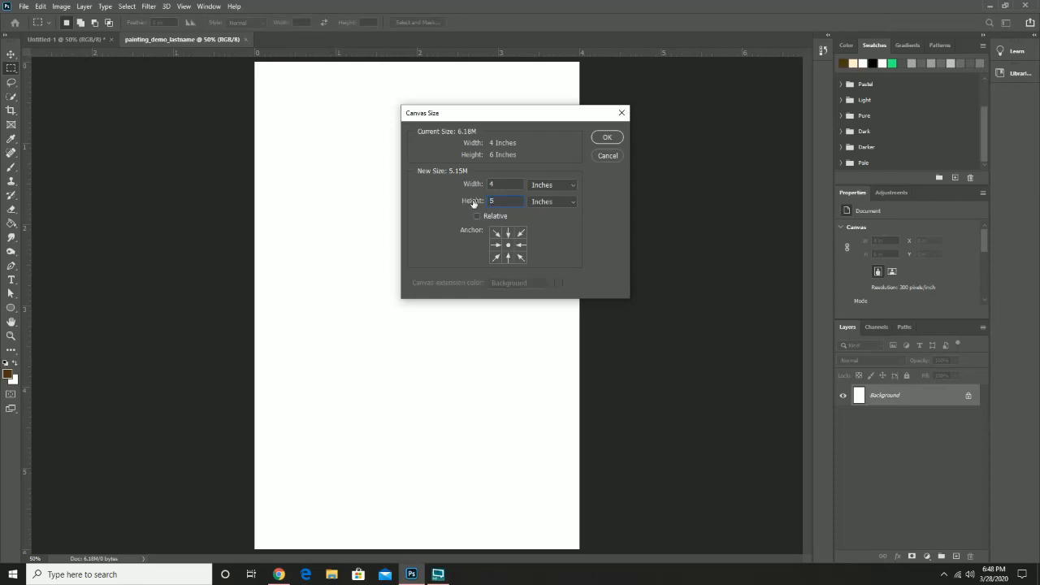
{"action": "left_click", "coordinate": [609, 138]}
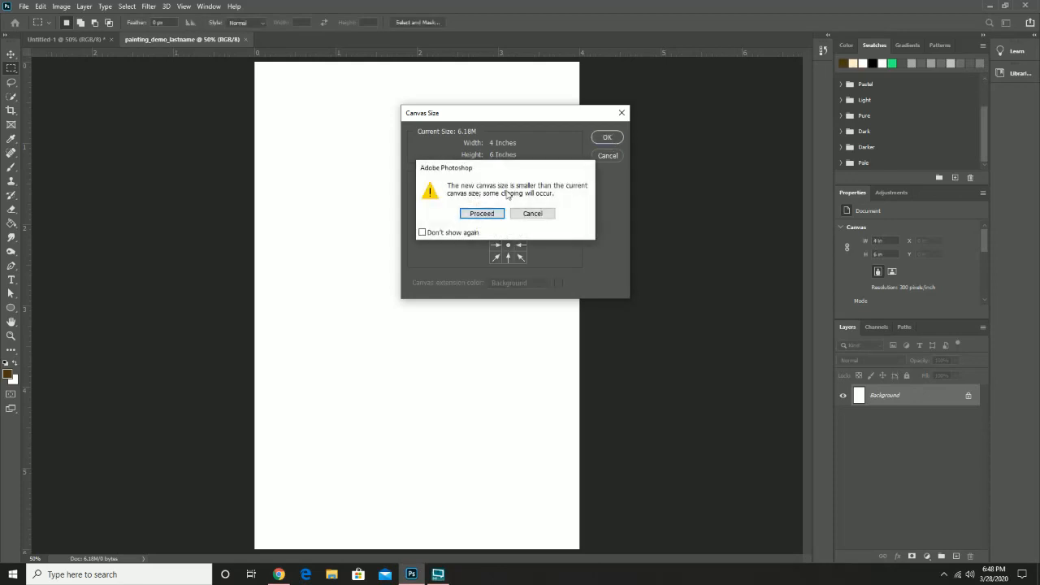
{"action": "left_click", "coordinate": [481, 214]}
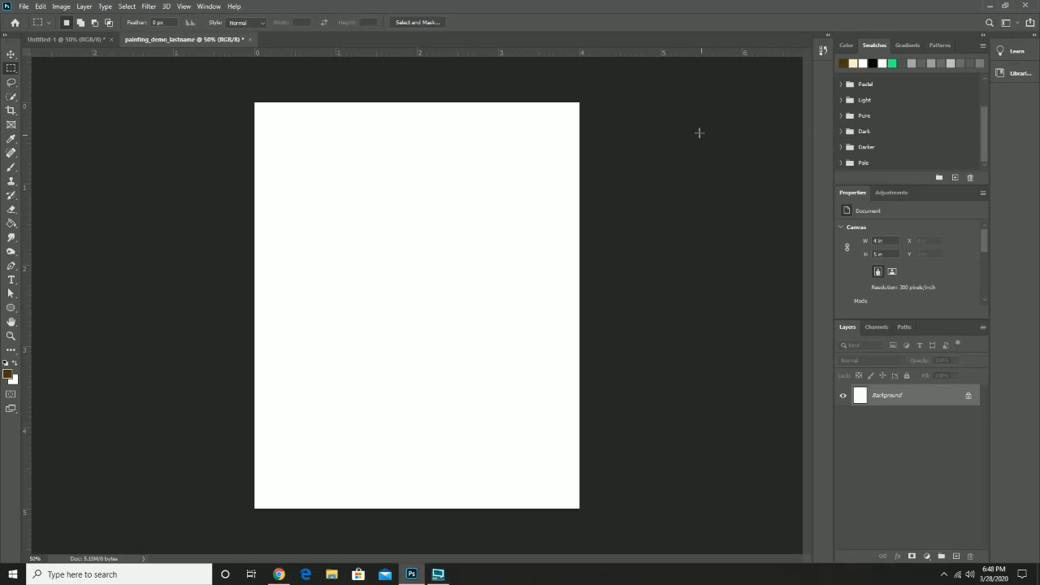
Step: Change the workspace to Painting
{"action": "left_click", "coordinate": [1005, 24]}
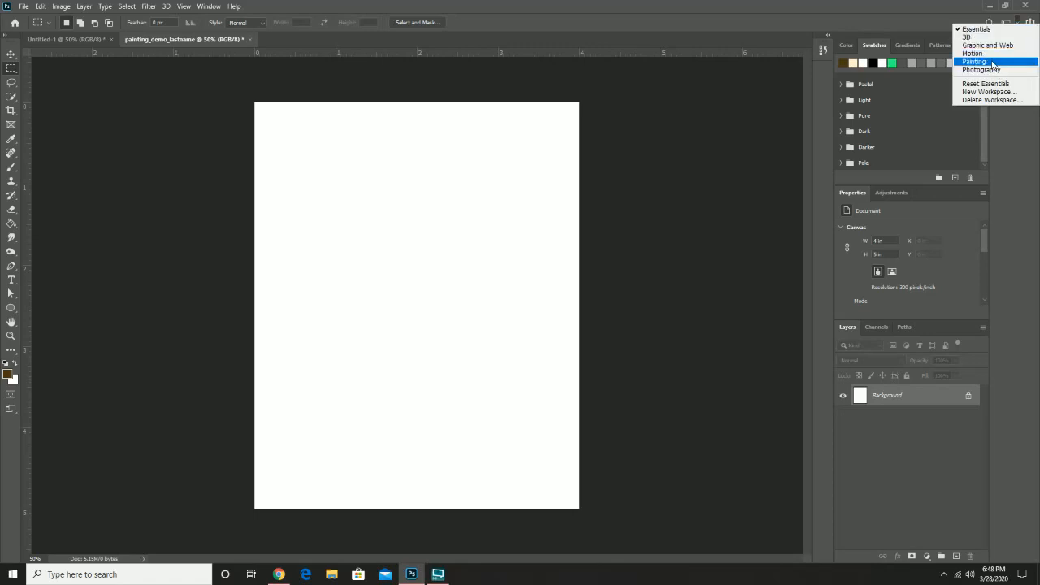
{"action": "left_click", "coordinate": [994, 62]}
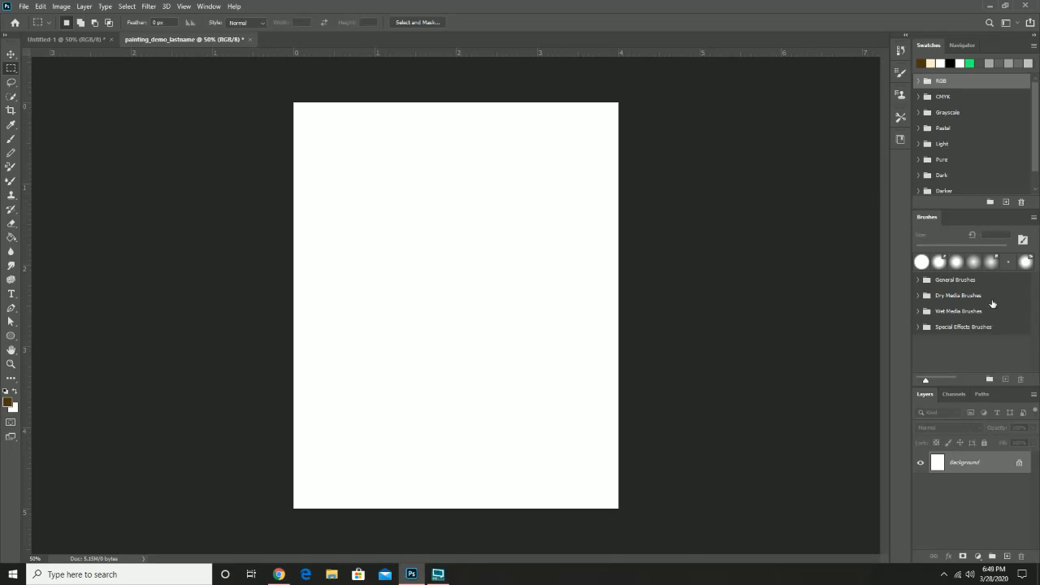
Step: Examine the colours in the RGB, CMYK, Grayscale, Pastel and Light swatch groups, collapsing each group again
{"action": "left_click", "coordinate": [920, 80]}
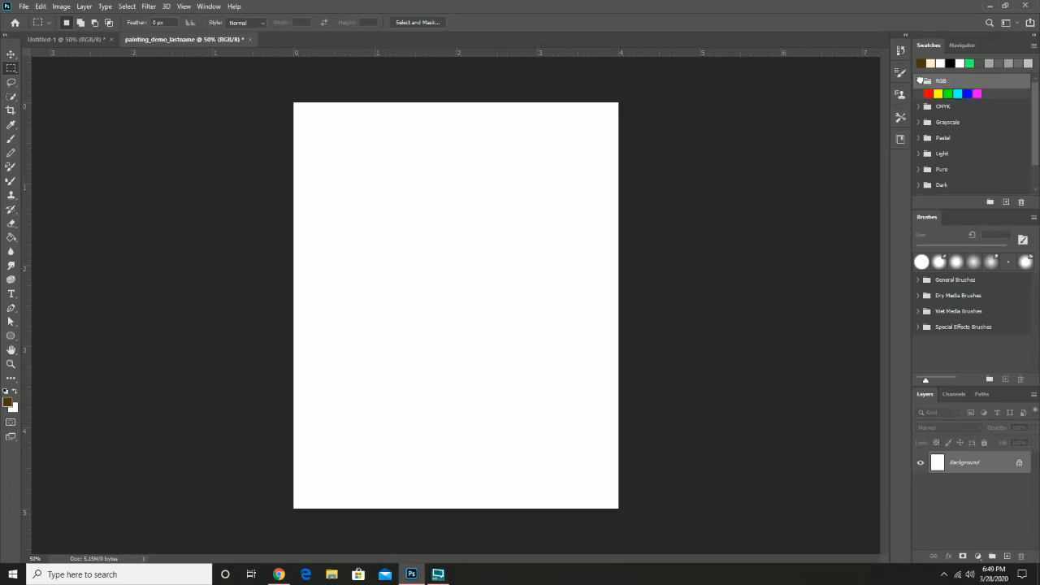
{"action": "left_click", "coordinate": [919, 80]}
{"action": "left_click", "coordinate": [918, 96]}
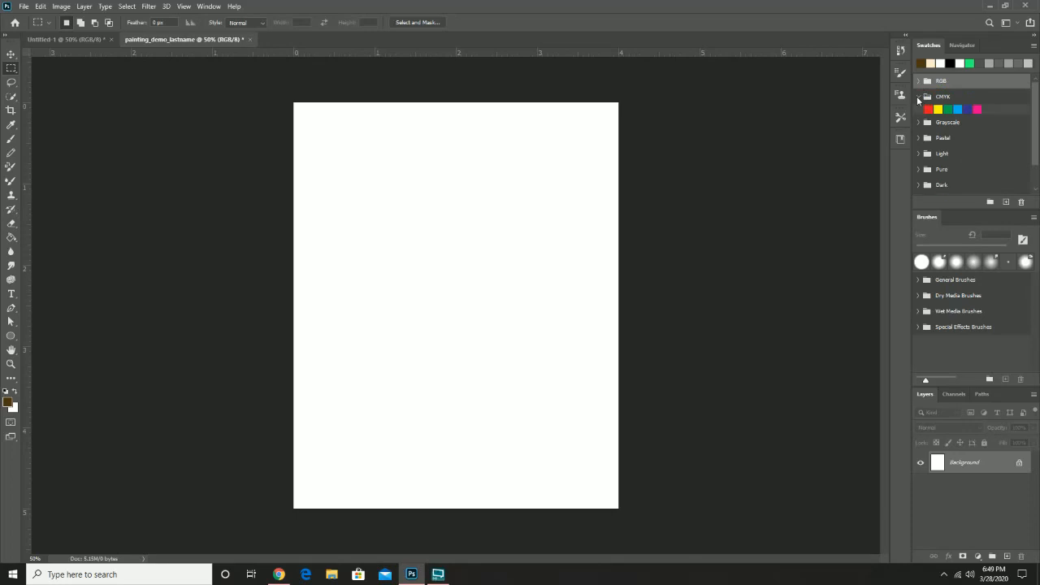
{"action": "left_click", "coordinate": [917, 96]}
{"action": "left_click", "coordinate": [918, 112]}
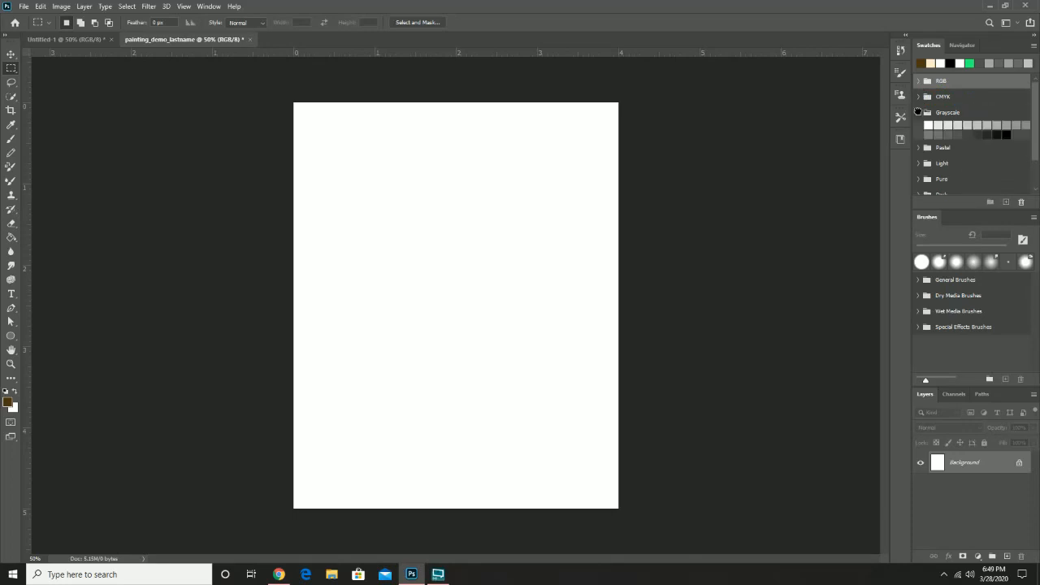
{"action": "left_click", "coordinate": [917, 112]}
{"action": "left_click", "coordinate": [919, 127]}
{"action": "left_click", "coordinate": [919, 127]}
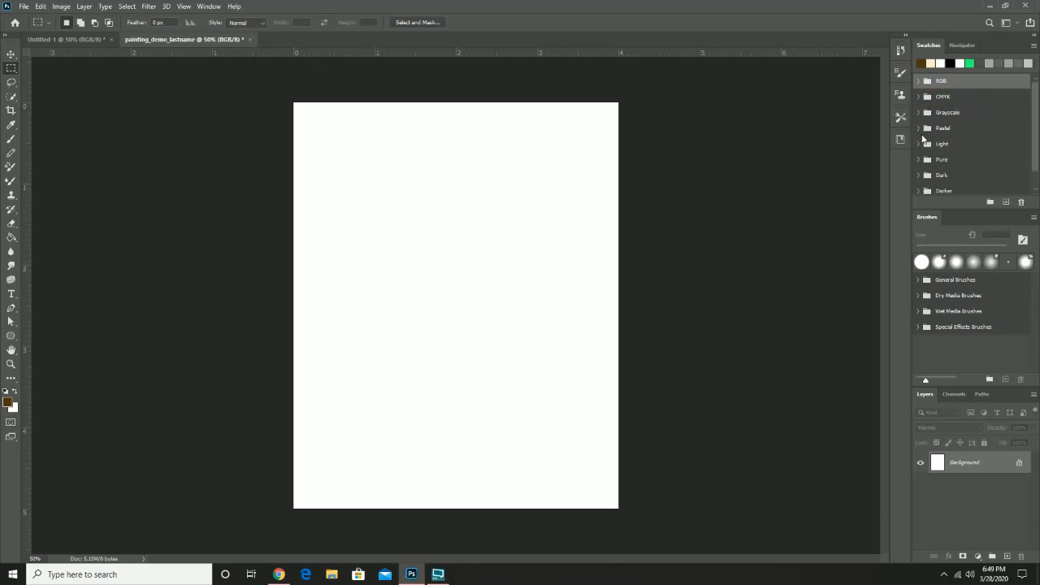
{"action": "left_click", "coordinate": [919, 143]}
{"action": "left_click", "coordinate": [919, 143]}
{"action": "scroll", "coordinate": [935, 175], "scroll_direction": "down", "scroll_amount": 2}
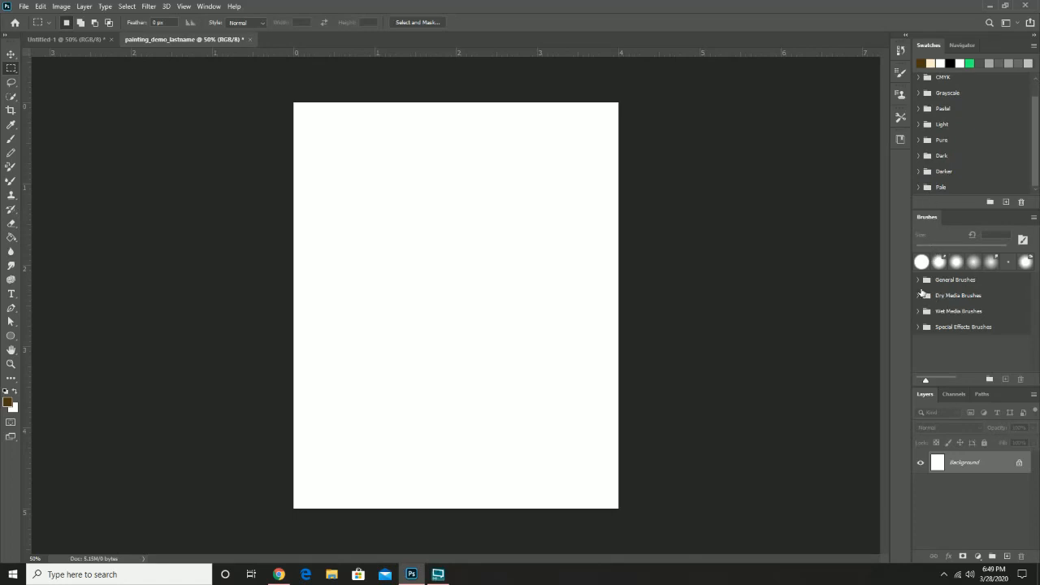
Step: Look through the General Brushes group, try the Hard Round preset, and return to the Marquee tool with the group collapsed
{"action": "left_click", "coordinate": [919, 279]}
{"action": "scroll", "coordinate": [950, 289], "scroll_direction": "down", "scroll_amount": 1}
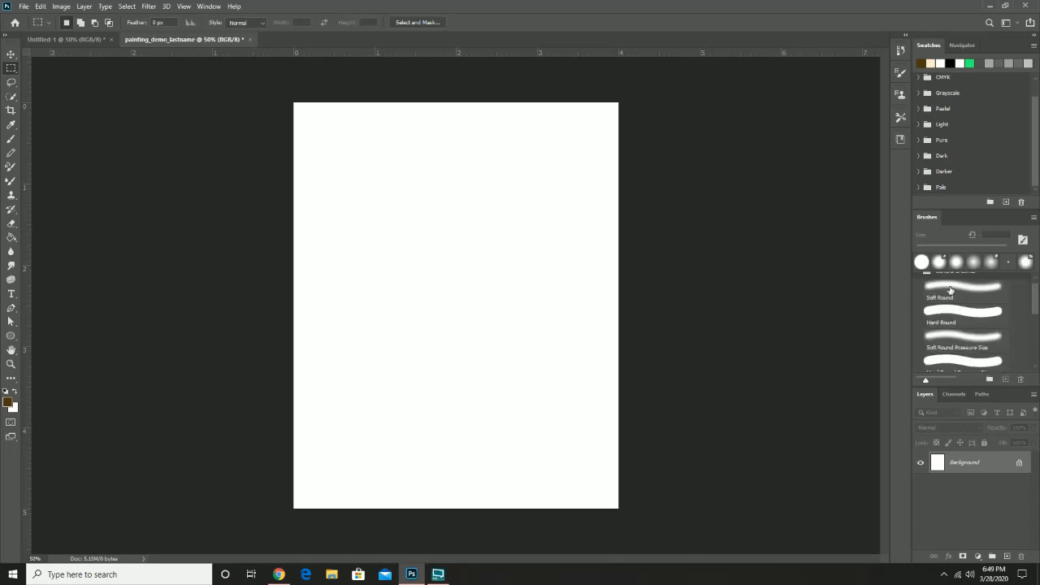
{"action": "scroll", "coordinate": [951, 293], "scroll_direction": "up", "scroll_amount": 1}
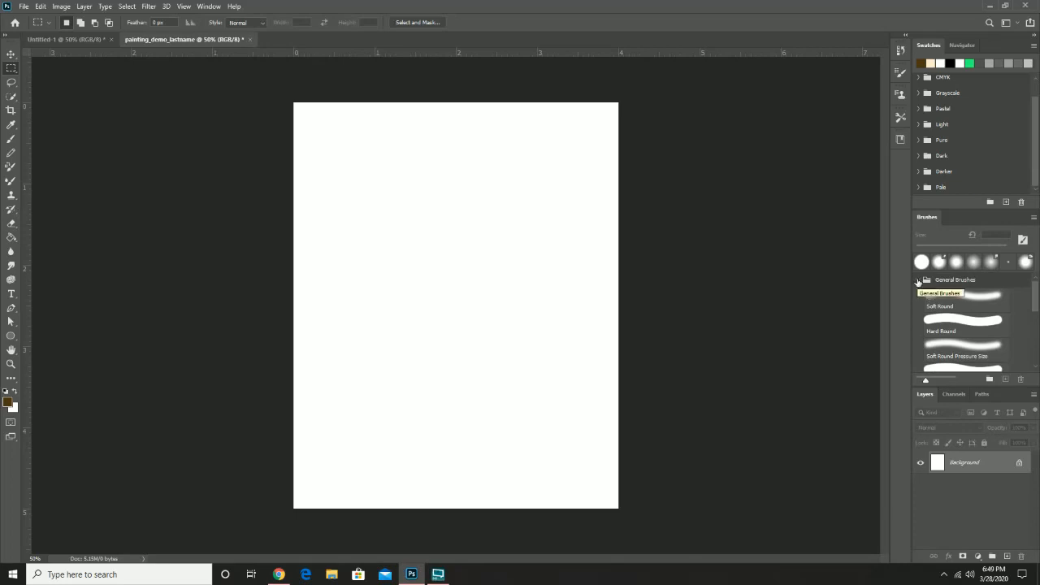
{"action": "left_click", "coordinate": [960, 322]}
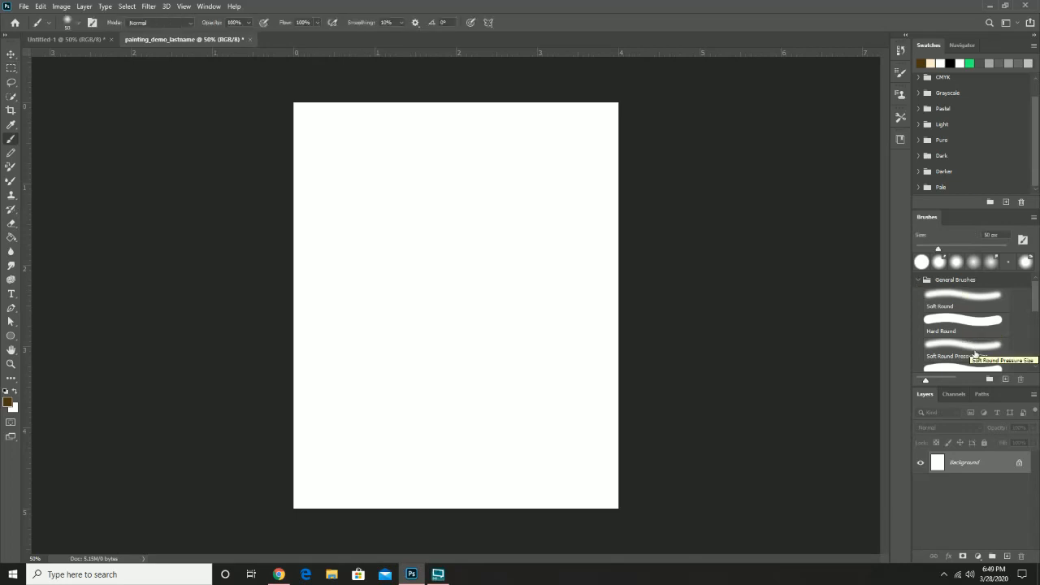
{"action": "scroll", "coordinate": [968, 342], "scroll_direction": "down", "scroll_amount": 5}
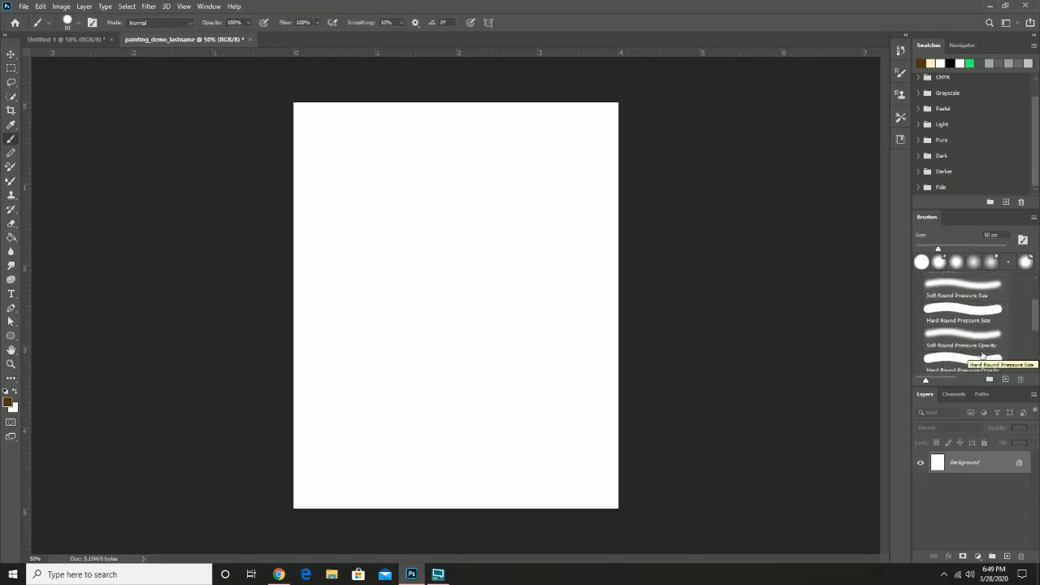
{"action": "key", "text": "m"}
{"action": "scroll", "coordinate": [984, 346], "scroll_direction": "up", "scroll_amount": 5}
{"action": "key", "text": "b"}
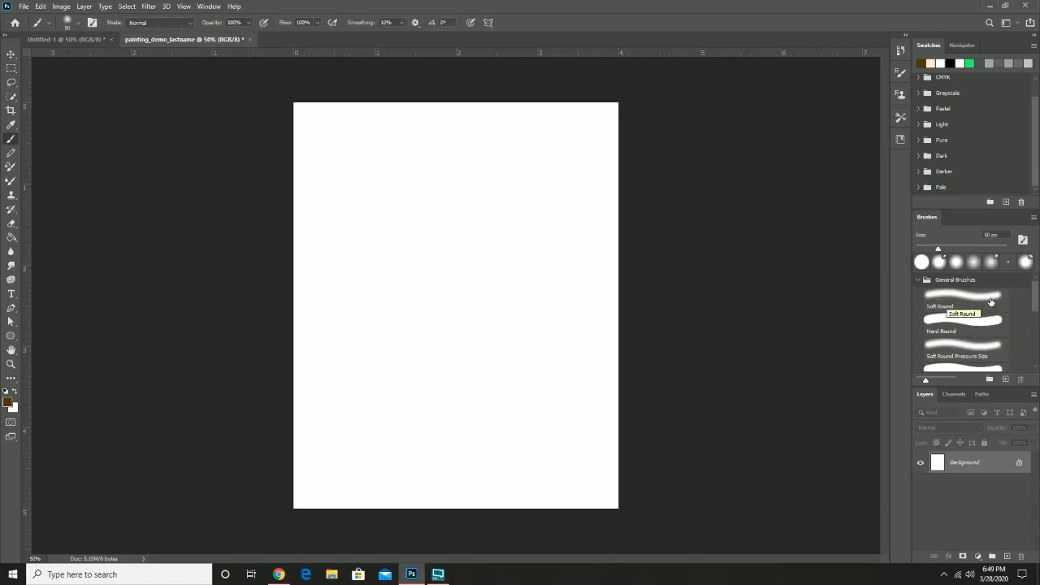
{"action": "key", "text": "m"}
{"action": "left_click", "coordinate": [919, 279]}
Step: Examine the brush presets in the Dry Media and Wet Media groups, collapsing each group again
{"action": "left_click", "coordinate": [919, 298]}
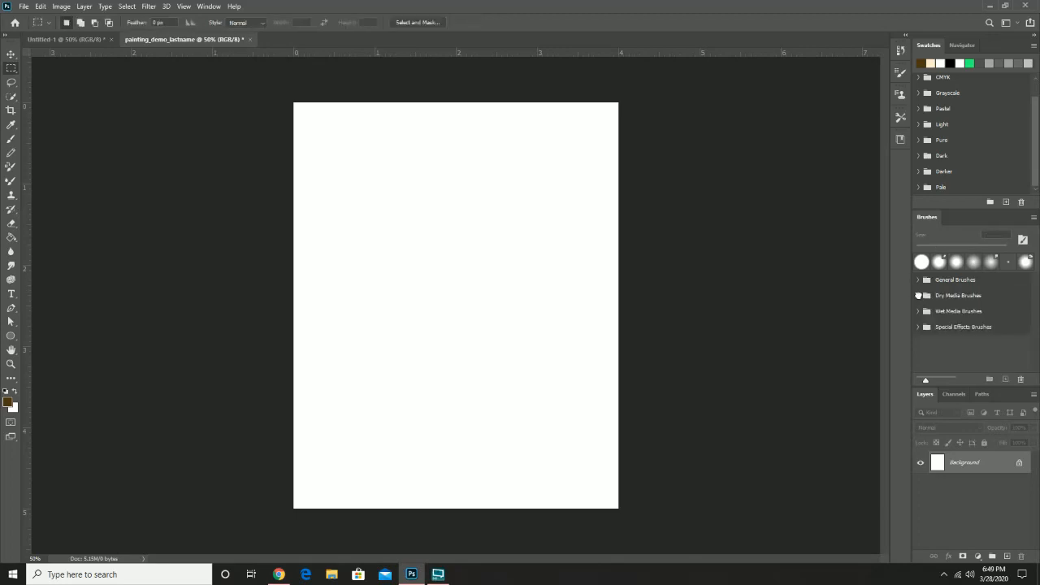
{"action": "scroll", "coordinate": [996, 334], "scroll_direction": "down", "scroll_amount": 3}
{"action": "scroll", "coordinate": [996, 334], "scroll_direction": "down", "scroll_amount": 3}
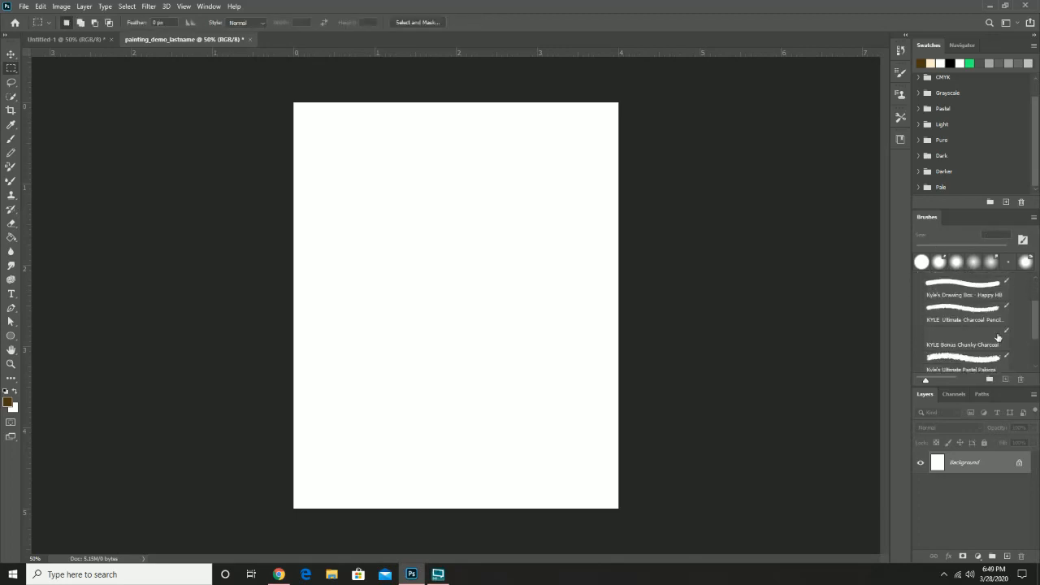
{"action": "scroll", "coordinate": [992, 325], "scroll_direction": "up", "scroll_amount": 5}
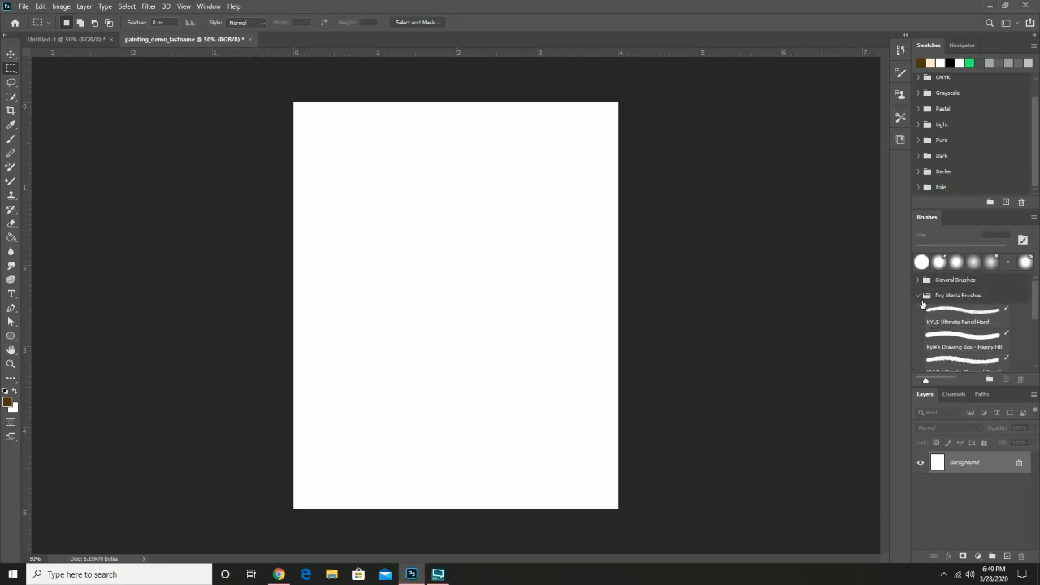
{"action": "left_click", "coordinate": [918, 296]}
{"action": "left_click", "coordinate": [917, 311]}
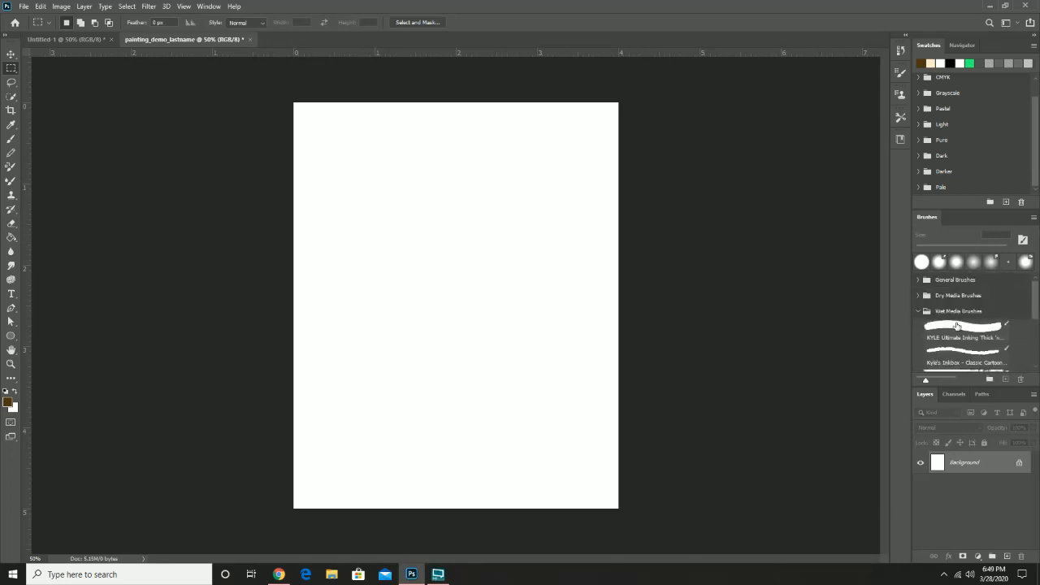
{"action": "scroll", "coordinate": [992, 342], "scroll_direction": "down", "scroll_amount": 5}
{"action": "scroll", "coordinate": [992, 341], "scroll_direction": "down", "scroll_amount": 2}
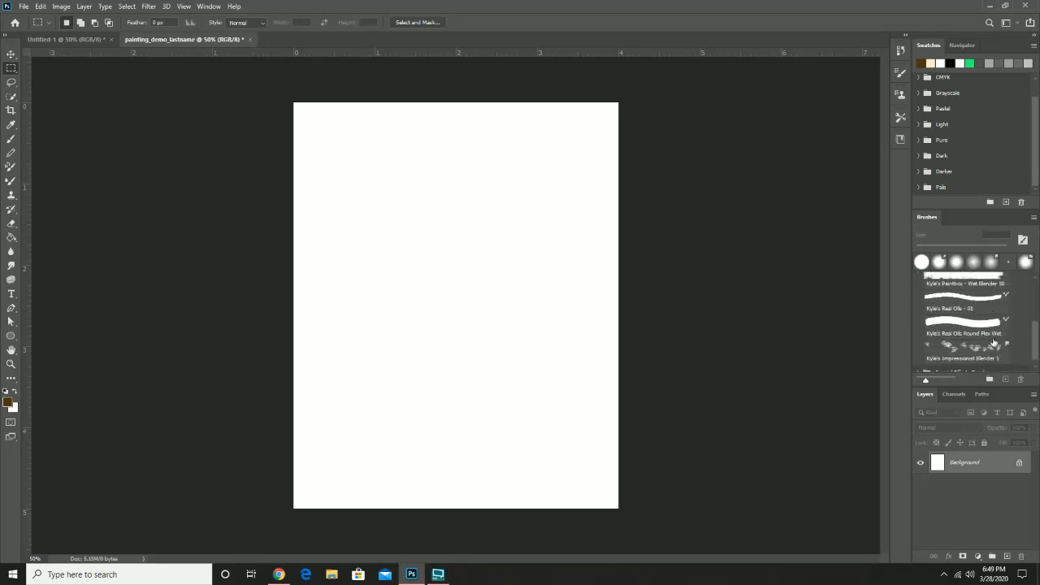
{"action": "scroll", "coordinate": [959, 337], "scroll_direction": "up", "scroll_amount": 2}
{"action": "scroll", "coordinate": [957, 335], "scroll_direction": "up", "scroll_amount": 5}
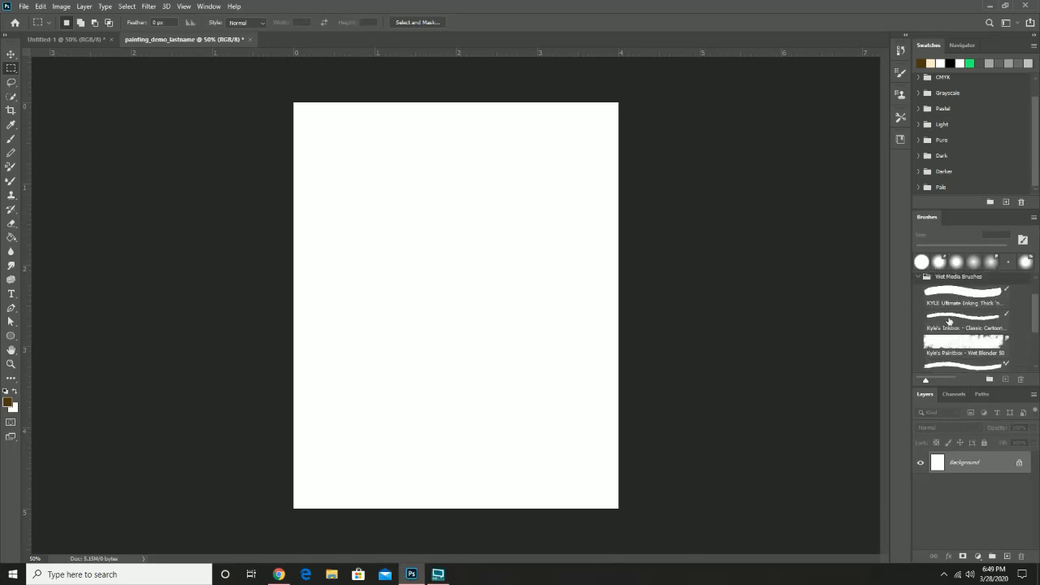
{"action": "left_click", "coordinate": [919, 312]}
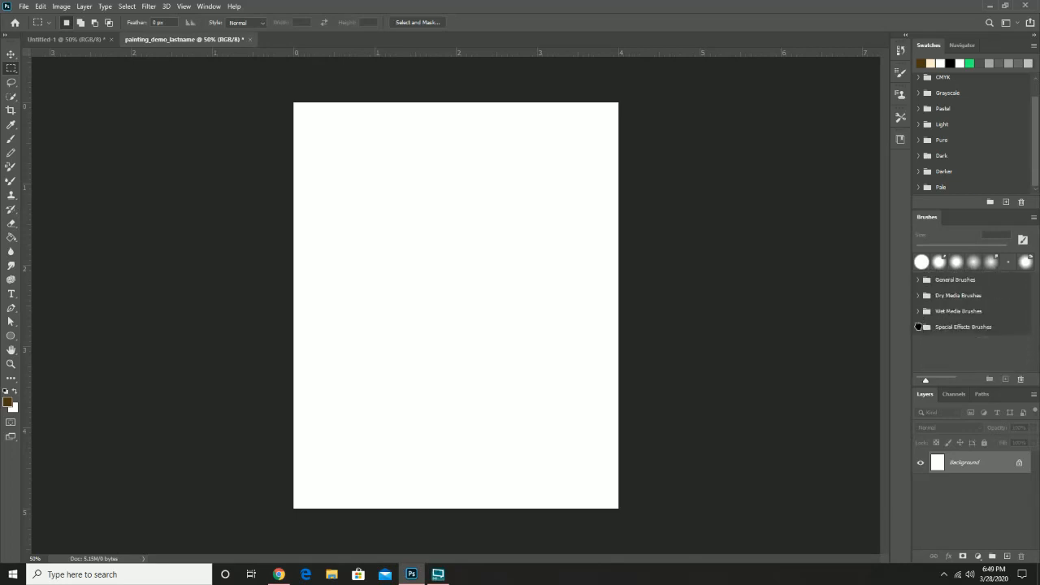
Step: Look through the spatter, concept and screentone presets in the Special Effects Brushes group and collapse it again
{"action": "left_click", "coordinate": [919, 326]}
{"action": "scroll", "coordinate": [945, 334], "scroll_direction": "down", "scroll_amount": 1}
{"action": "scroll", "coordinate": [980, 370], "scroll_direction": "down", "scroll_amount": 3}
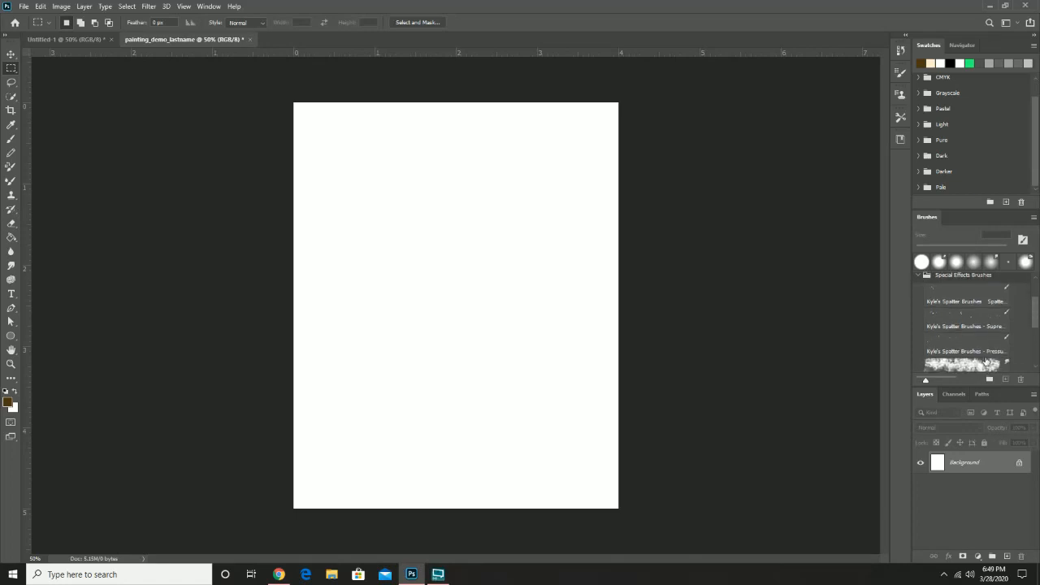
{"action": "scroll", "coordinate": [989, 358], "scroll_direction": "down", "scroll_amount": 4}
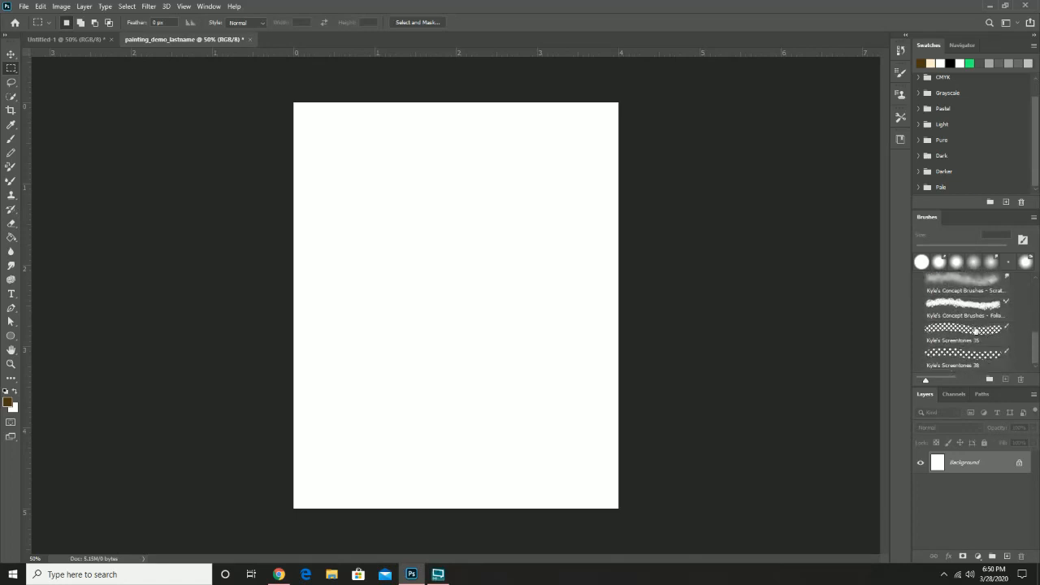
{"action": "scroll", "coordinate": [967, 325], "scroll_direction": "up", "scroll_amount": 2}
{"action": "scroll", "coordinate": [951, 325], "scroll_direction": "up", "scroll_amount": 4}
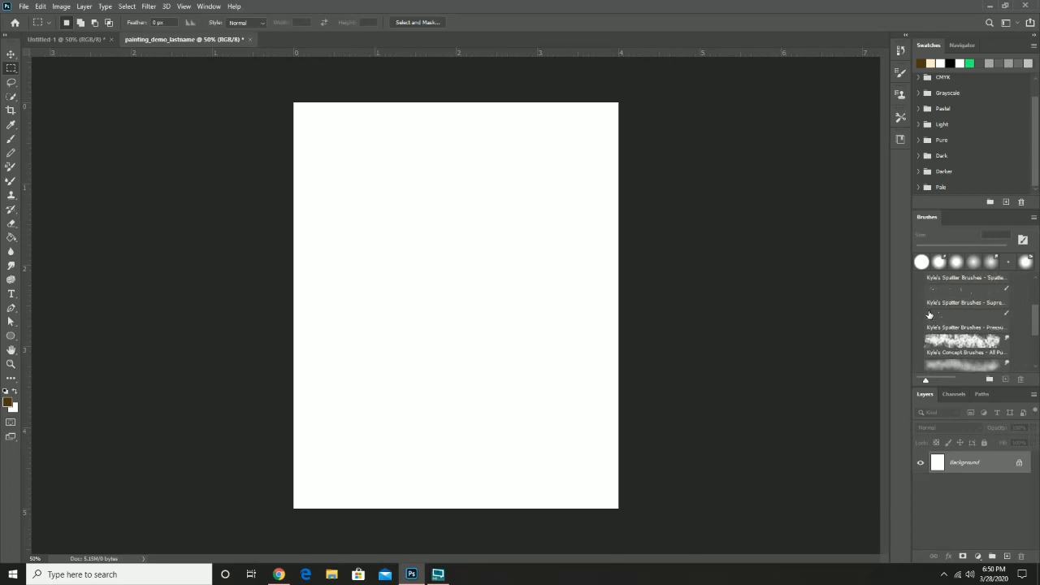
{"action": "left_click", "coordinate": [919, 285]}
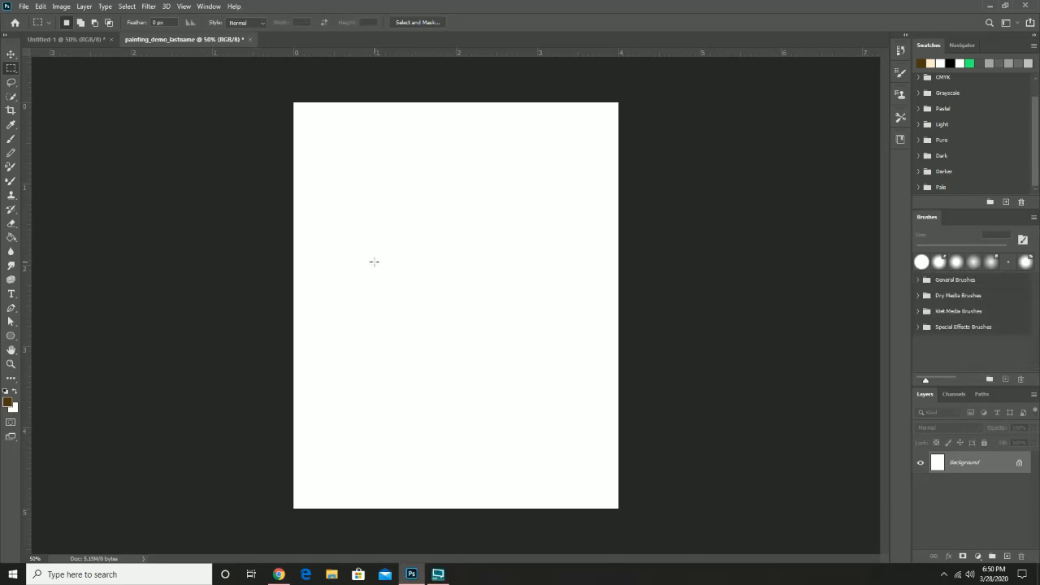
Step: Add a new empty layer above the Background layer
{"action": "key", "text": "z"}
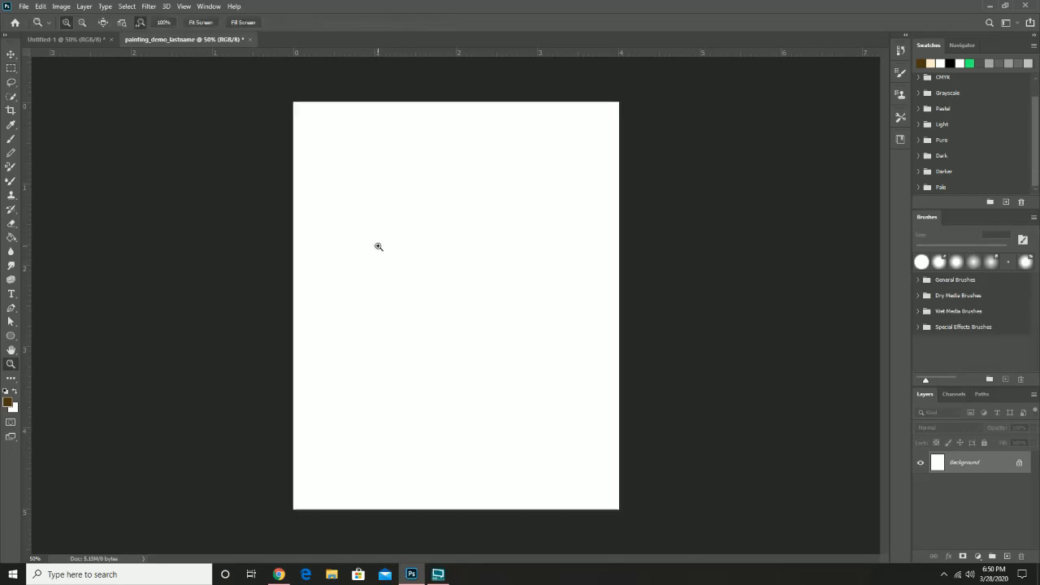
{"action": "left_click", "coordinate": [378, 243]}
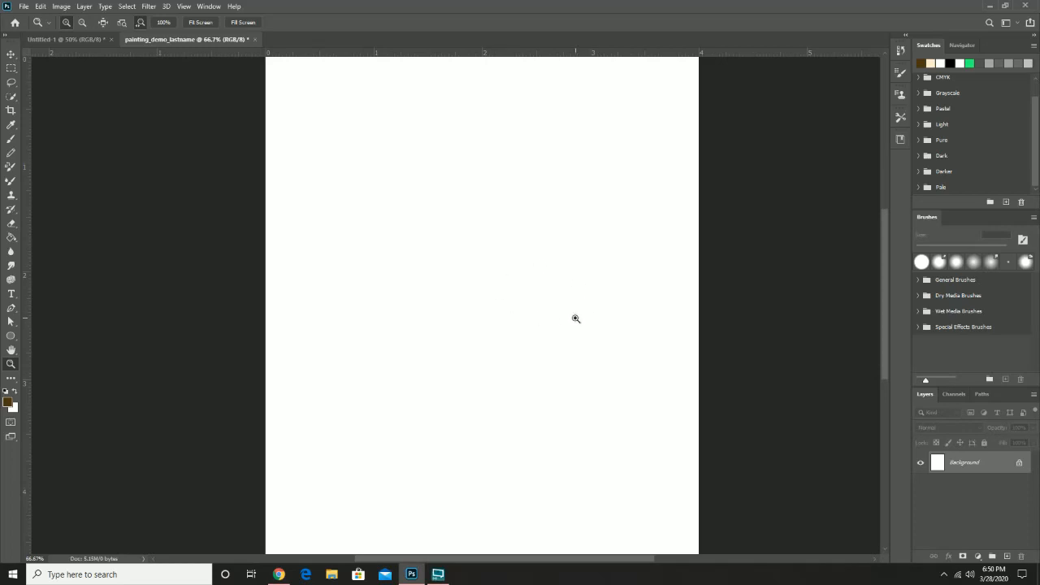
{"action": "left_click", "coordinate": [10, 54]}
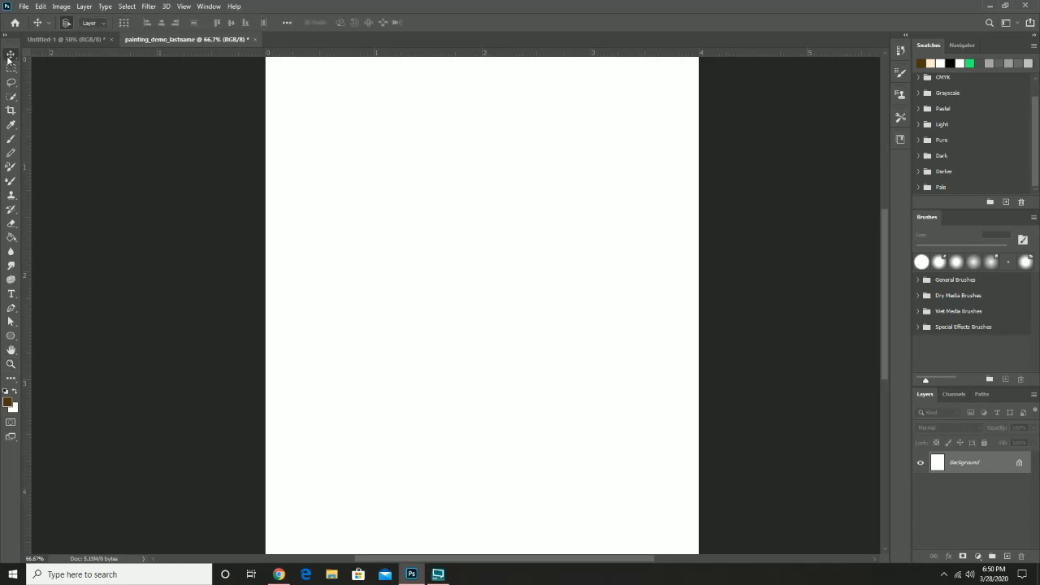
{"action": "left_click", "coordinate": [1008, 557]}
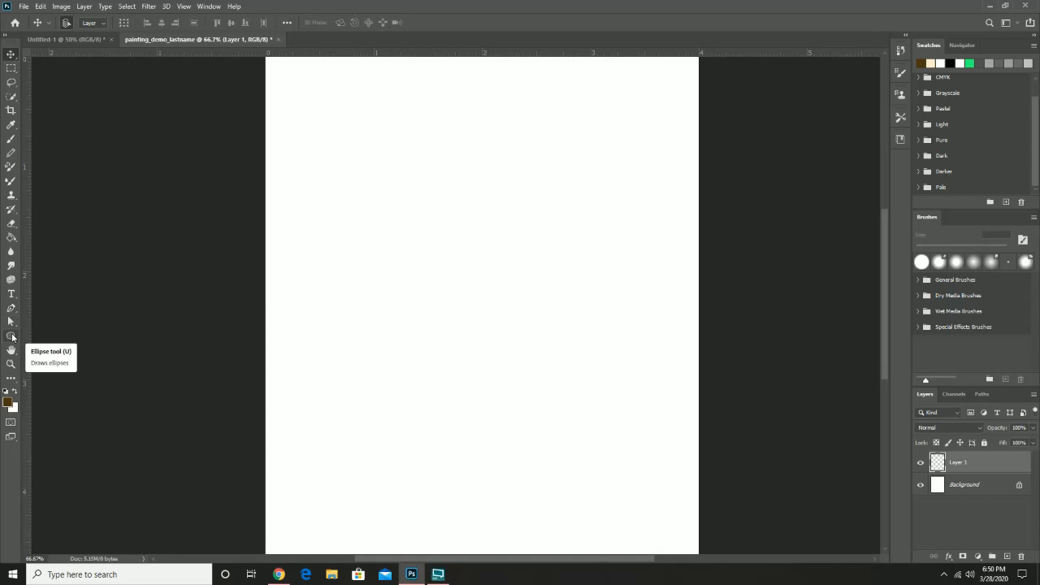
Step: Activate the Ellipse tool in Shape mode and open its fill colour options
{"action": "left_click", "coordinate": [12, 336]}
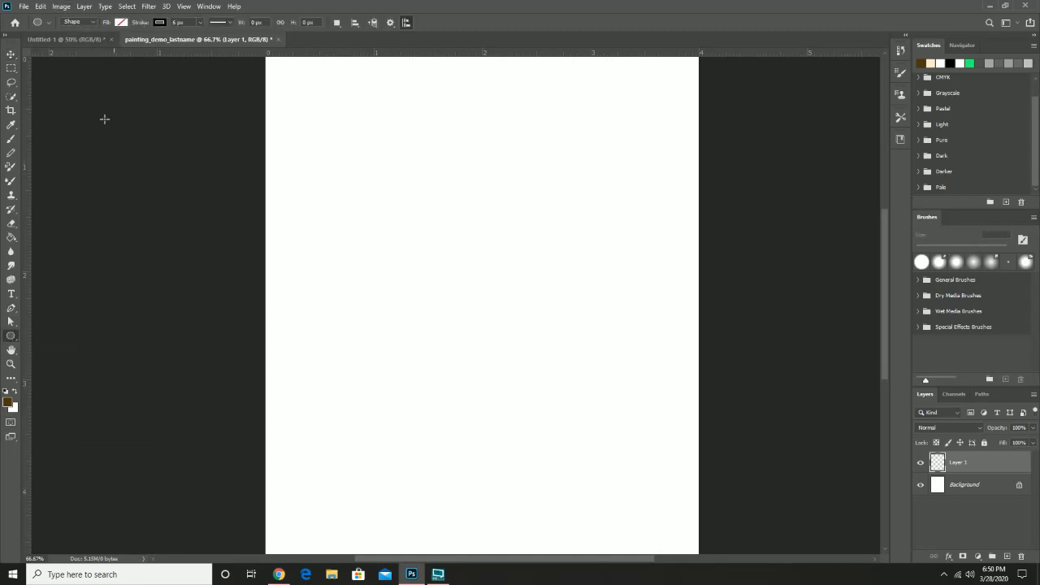
{"action": "left_click", "coordinate": [89, 28]}
{"action": "left_click", "coordinate": [121, 23]}
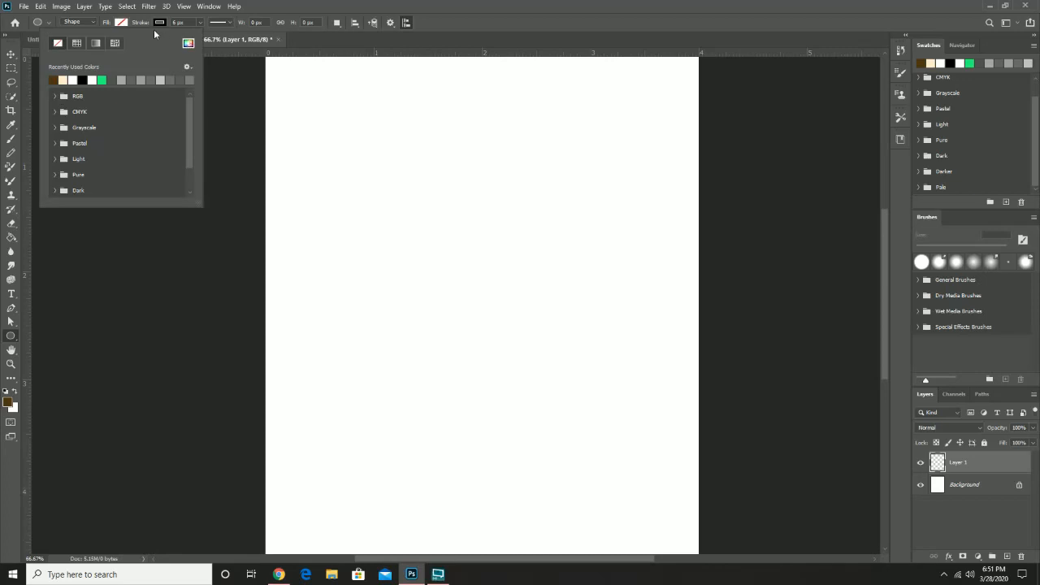
{"action": "left_click", "coordinate": [121, 22]}
{"action": "left_click", "coordinate": [121, 23]}
{"action": "left_click", "coordinate": [188, 43]}
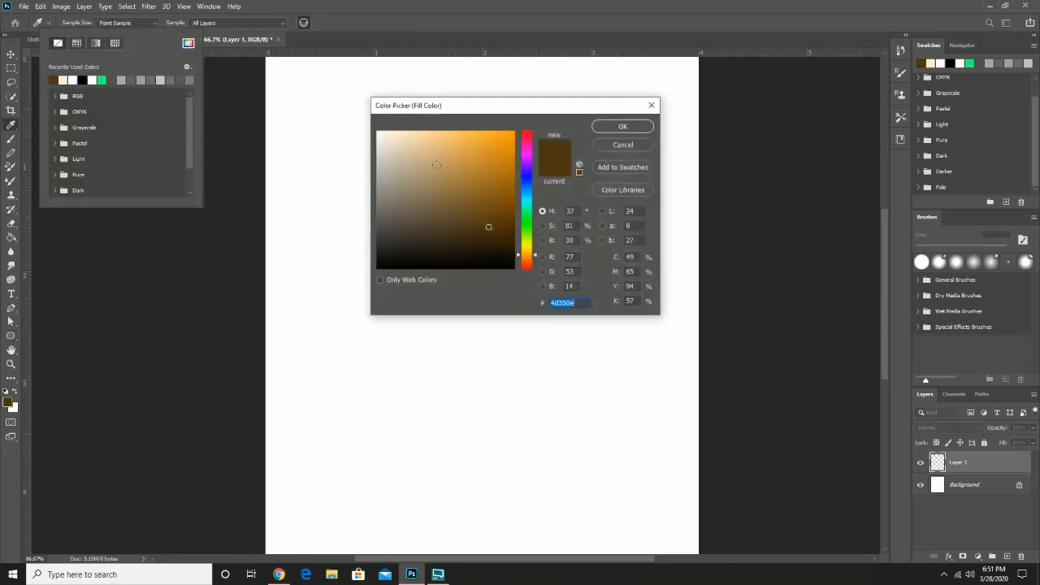
{"action": "left_click", "coordinate": [449, 176]}
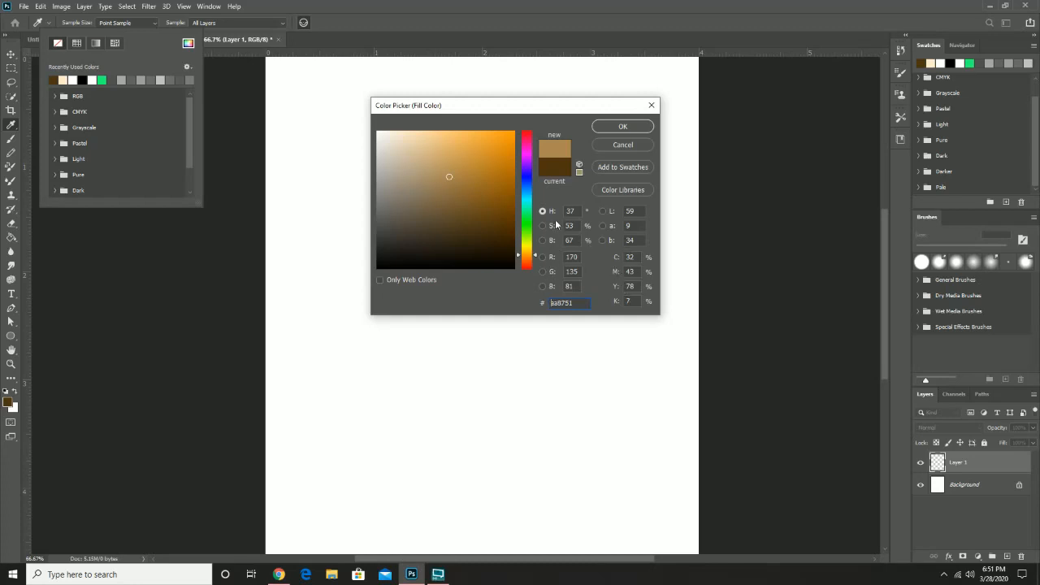
{"action": "left_click", "coordinate": [623, 146]}
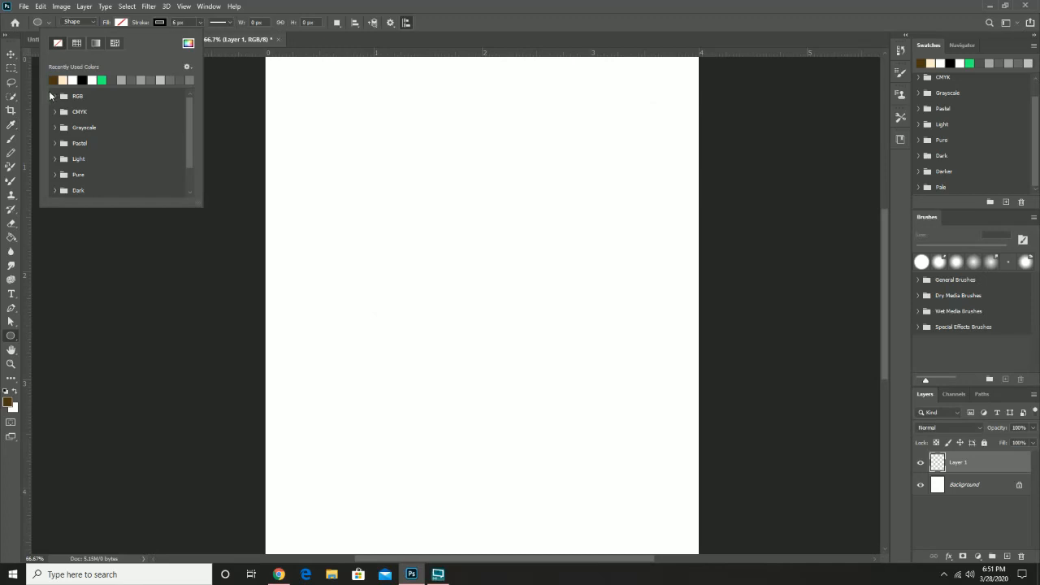
Step: Set the ellipse fill to the RGB red swatch, refined to 85% saturation and 73% brightness (bb1d1d)
{"action": "left_click", "coordinate": [53, 96]}
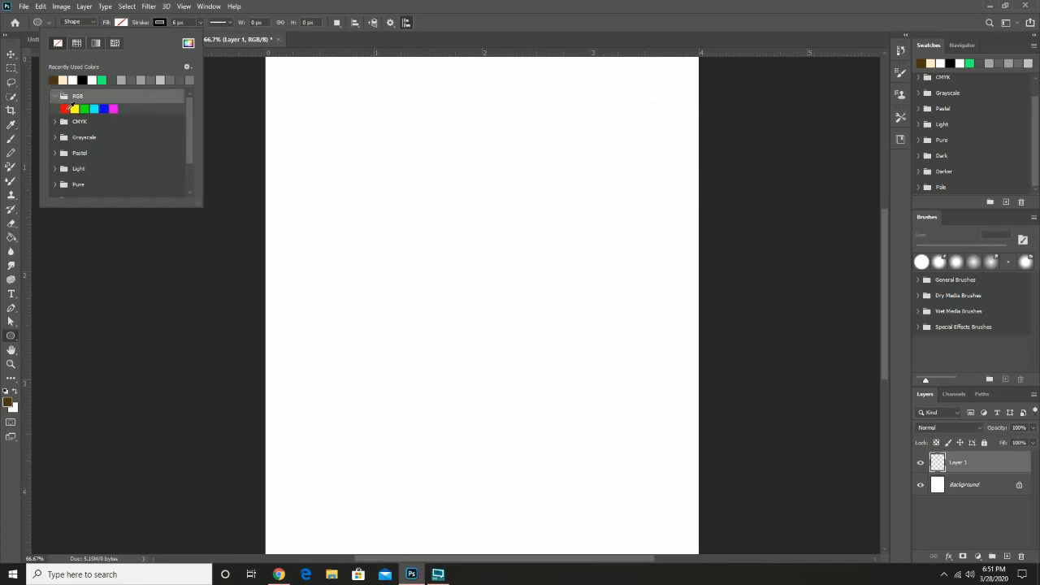
{"action": "left_click", "coordinate": [66, 108]}
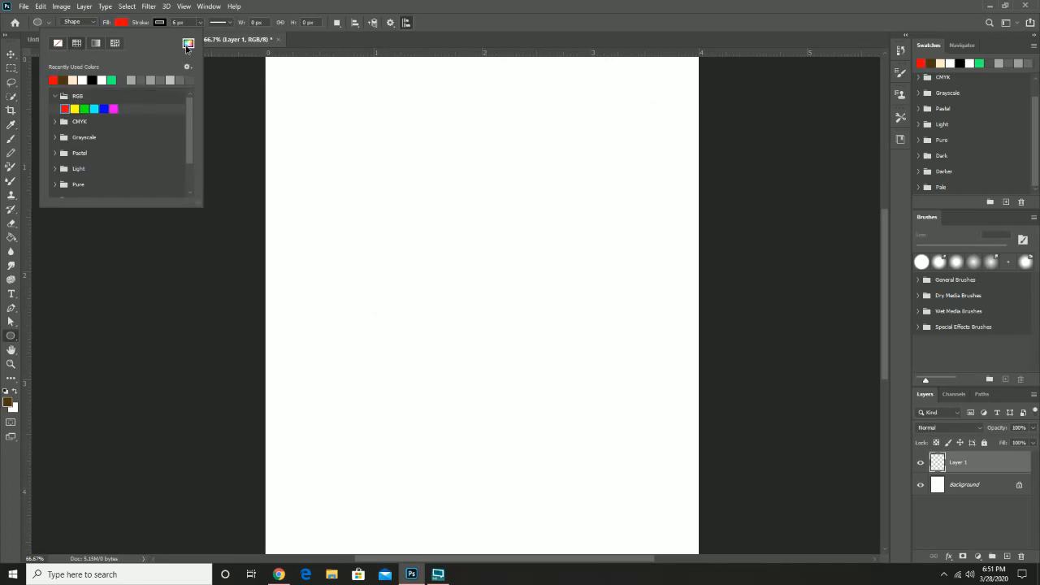
{"action": "left_click", "coordinate": [187, 45]}
{"action": "left_click", "coordinate": [543, 226]}
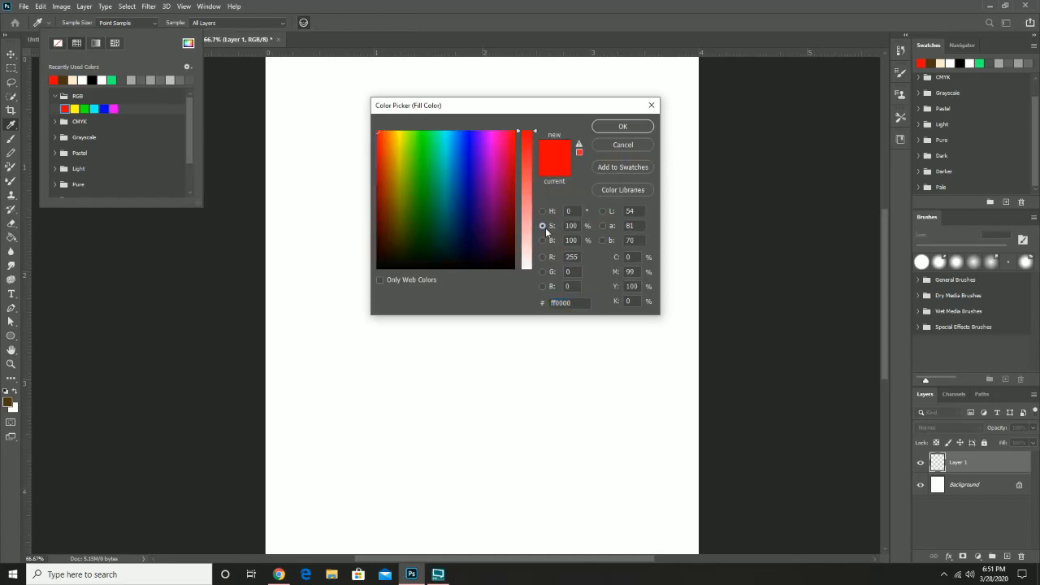
{"action": "left_click_drag", "start_coordinate": [520, 166], "coordinate": [523, 151]}
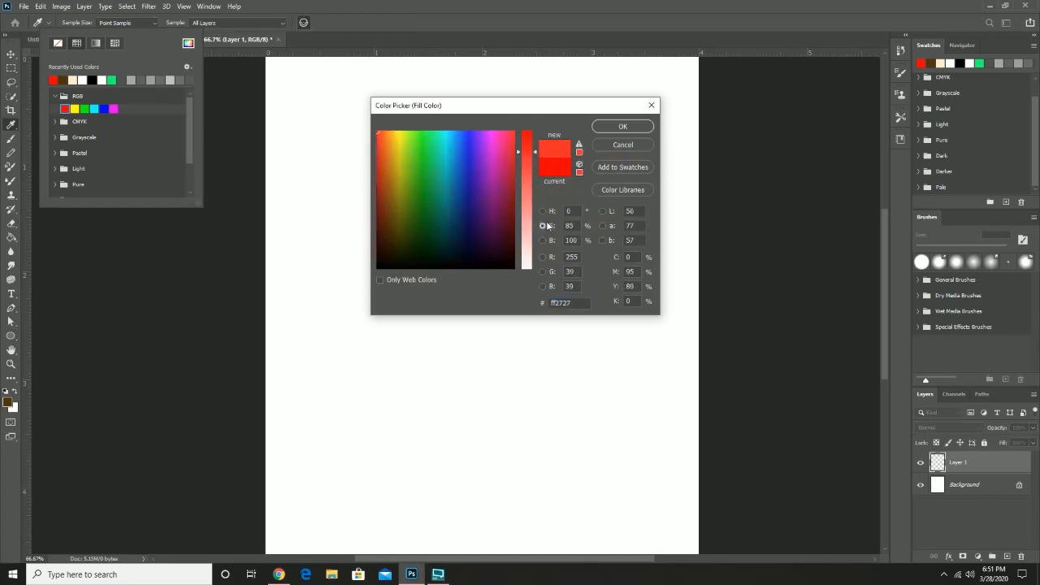
{"action": "left_click", "coordinate": [543, 241]}
{"action": "left_click", "coordinate": [526, 167]}
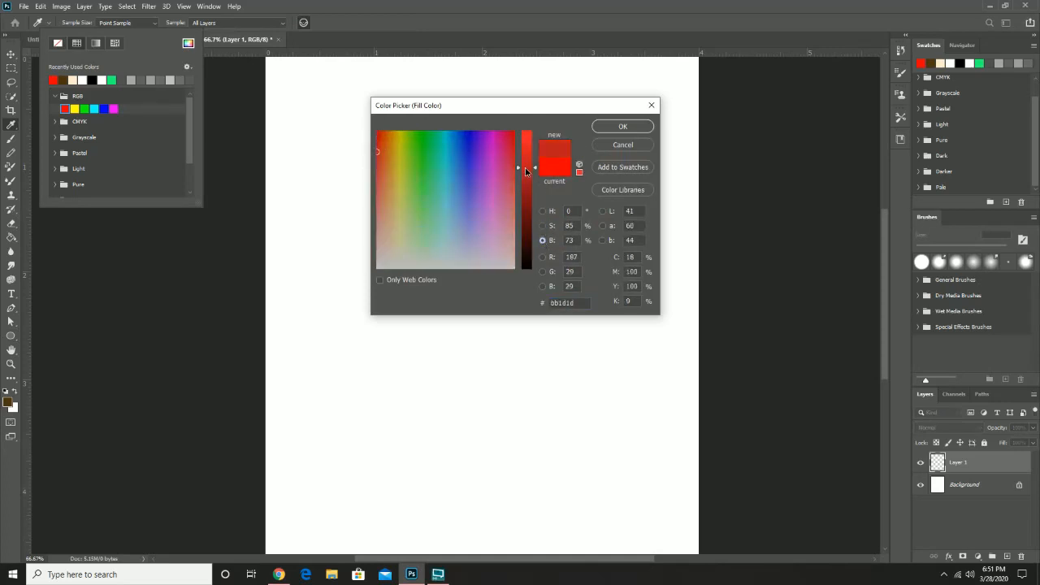
{"action": "left_click", "coordinate": [618, 127]}
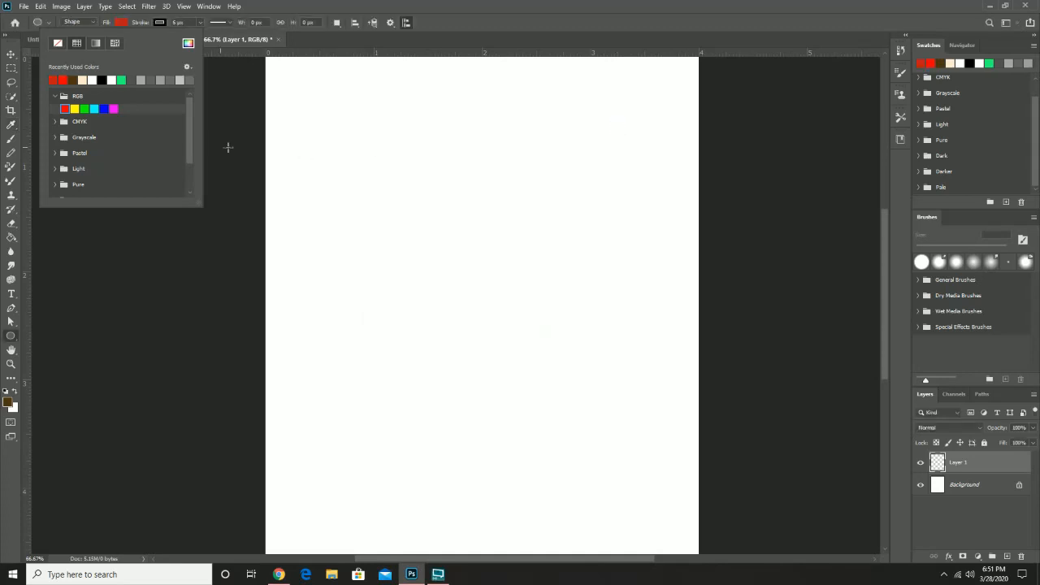
{"action": "left_click", "coordinate": [465, 21]}
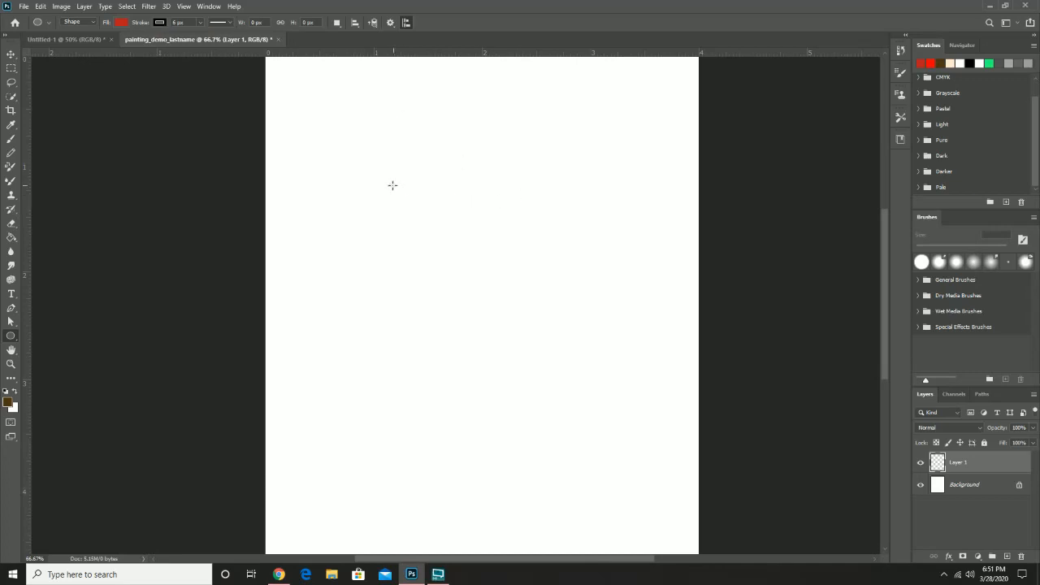
Step: Draw an ellipse about 448 by 467 px in the upper middle of the canvas and thicken its stroke to 23.79 px
{"action": "mouse_move", "coordinate": [381, 180]}
{"action": "left_mouse_down"}
{"action": "mouse_move", "coordinate": [518, 307]}
{"action": "mouse_move", "coordinate": [541, 347]}
{"action": "left_mouse_up"}
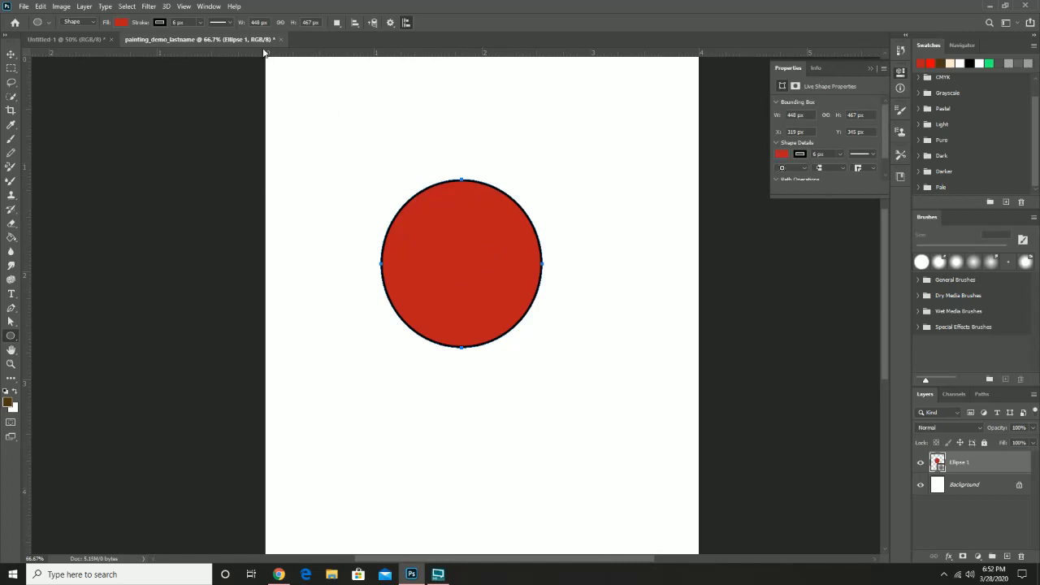
{"action": "left_click", "coordinate": [198, 23]}
{"action": "left_click_drag", "start_coordinate": [201, 34], "coordinate": [207, 36]}
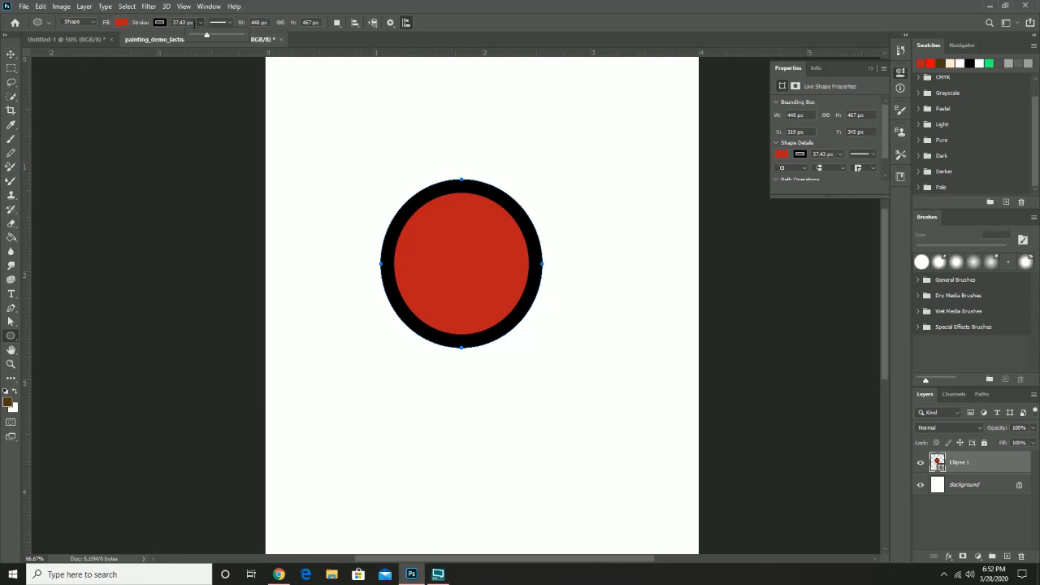
{"action": "left_click_drag", "start_coordinate": [206, 38], "coordinate": [204, 37]}
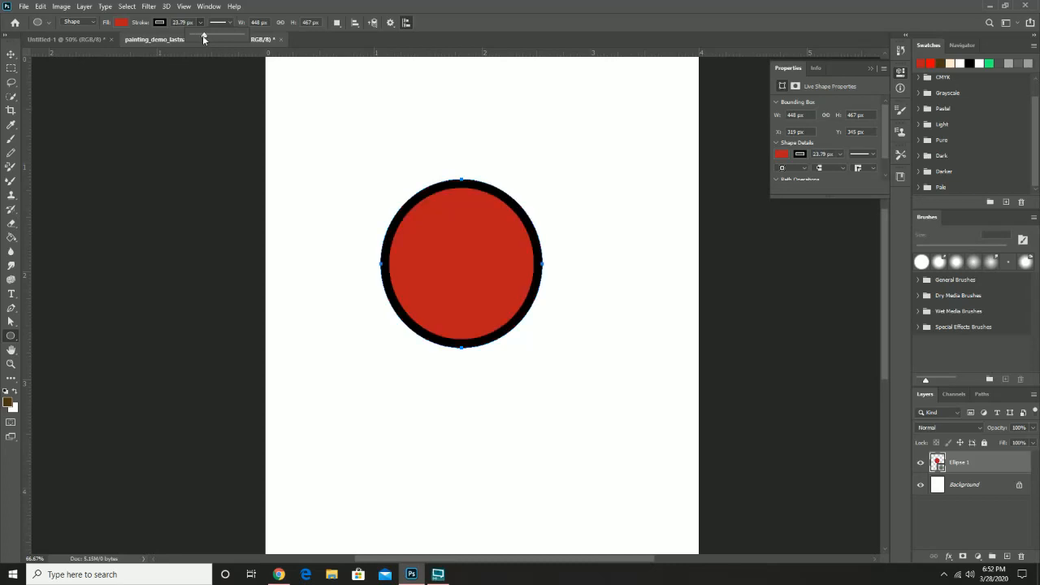
Step: Remove the black stroke from the ellipse by setting its stroke to no colour
{"action": "left_click", "coordinate": [160, 23]}
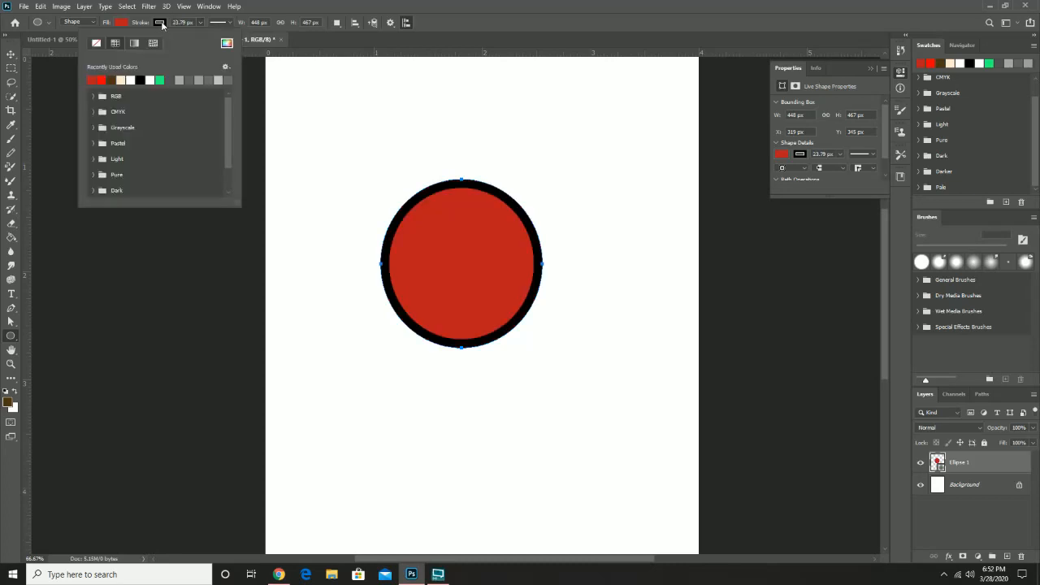
{"action": "left_click", "coordinate": [95, 44]}
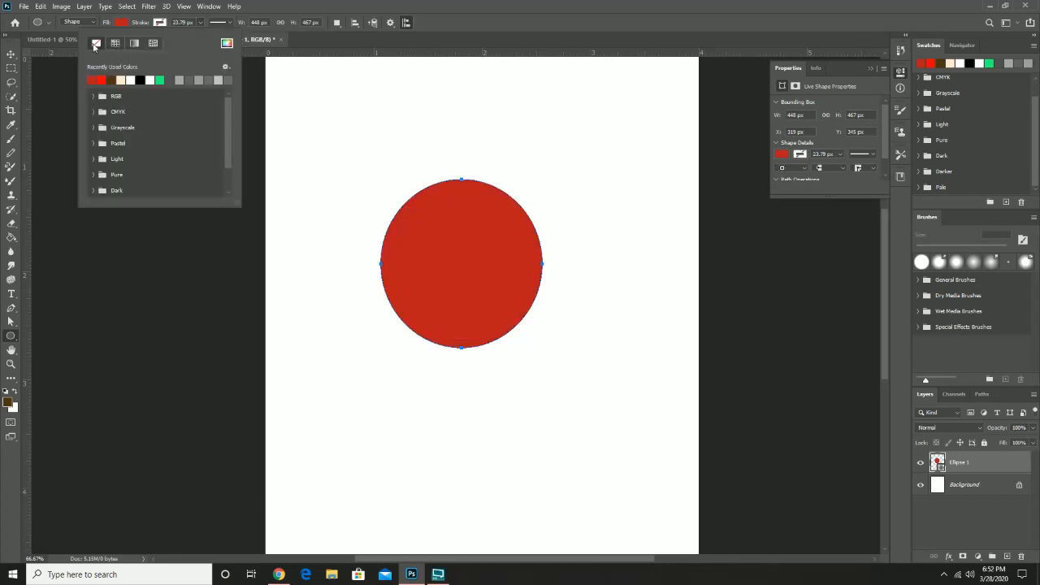
{"action": "left_click", "coordinate": [558, 13]}
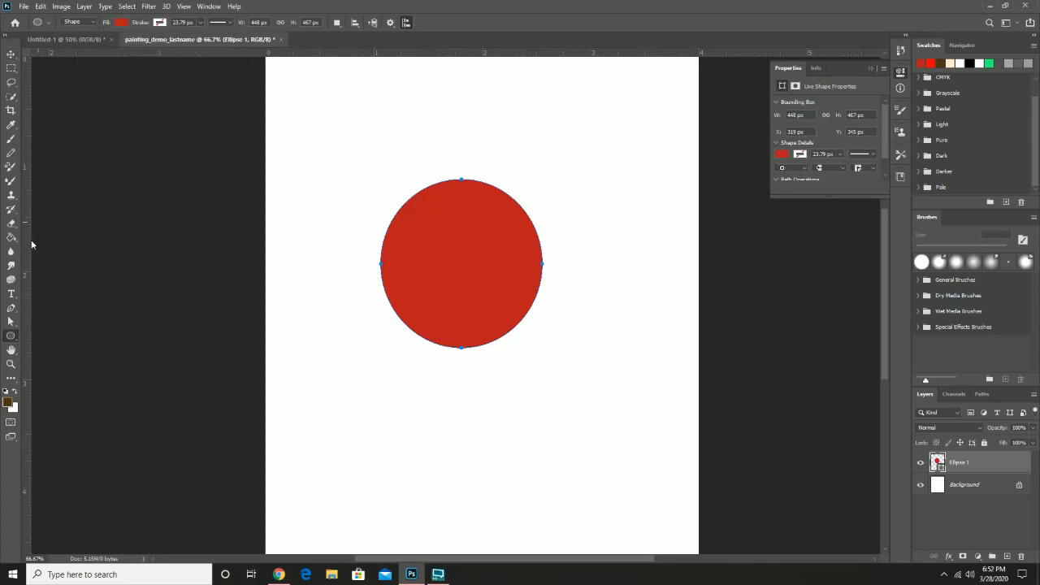
Step: Reshape the ellipse with Direct Selection, raising its top anchor, accepting conversion to a regular path, and moving its bottom anchor up
{"action": "left_click", "coordinate": [11, 321]}
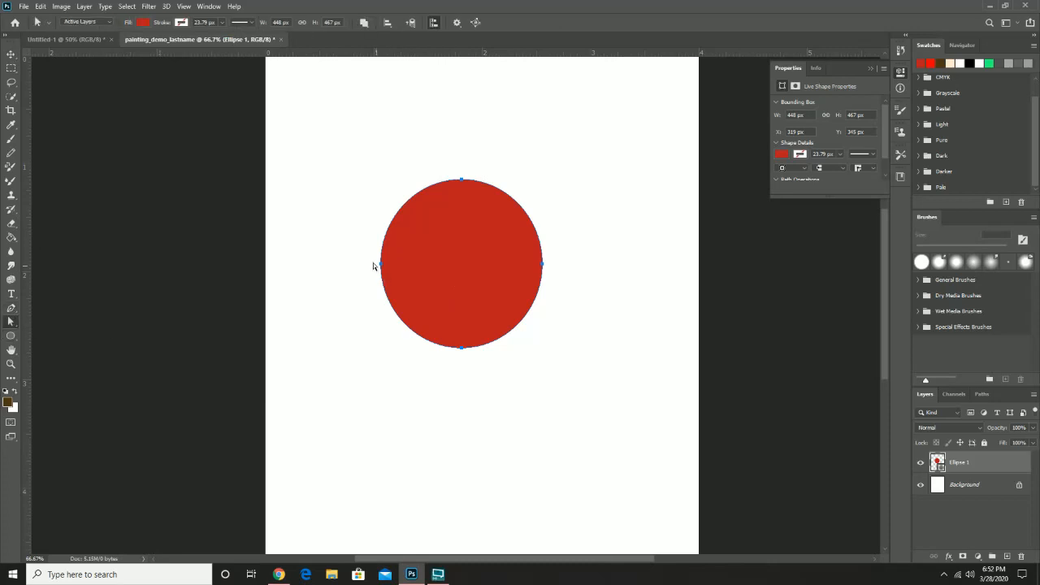
{"action": "left_click", "coordinate": [461, 179]}
{"action": "left_click_drag", "start_coordinate": [461, 181], "coordinate": [460, 148]}
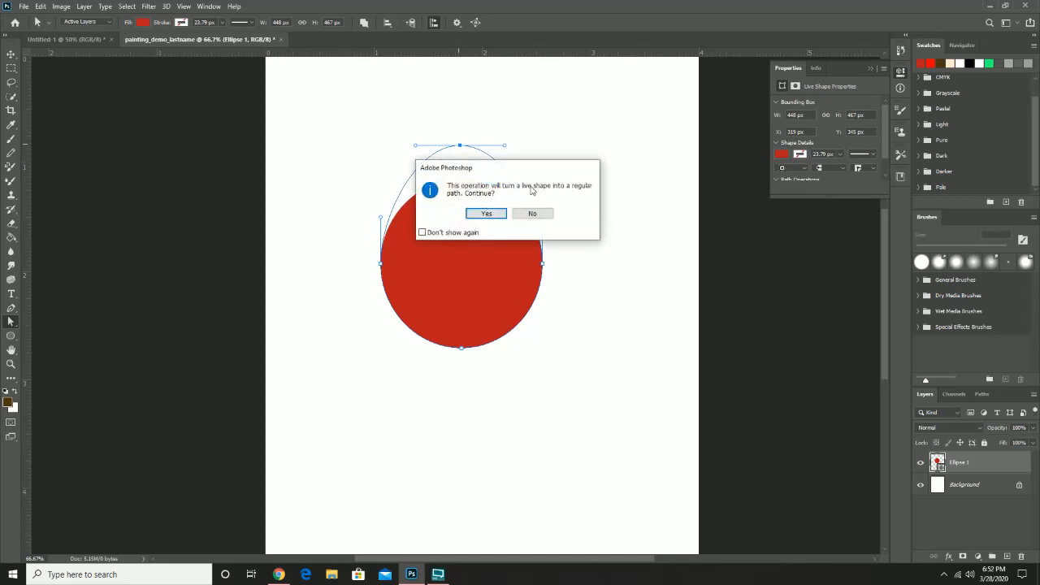
{"action": "left_click", "coordinate": [487, 214]}
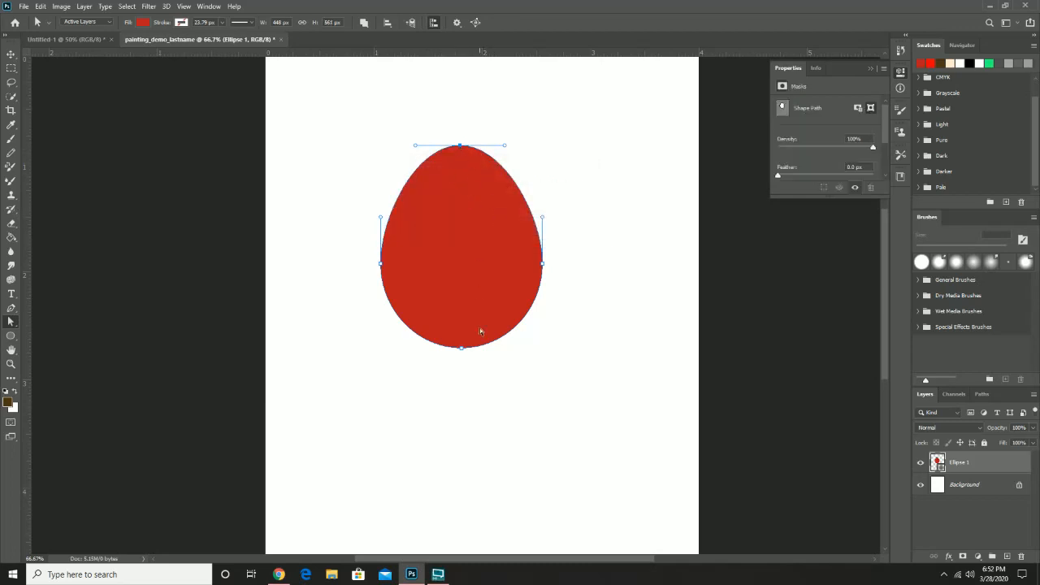
{"action": "left_click_drag", "start_coordinate": [464, 351], "coordinate": [462, 311]}
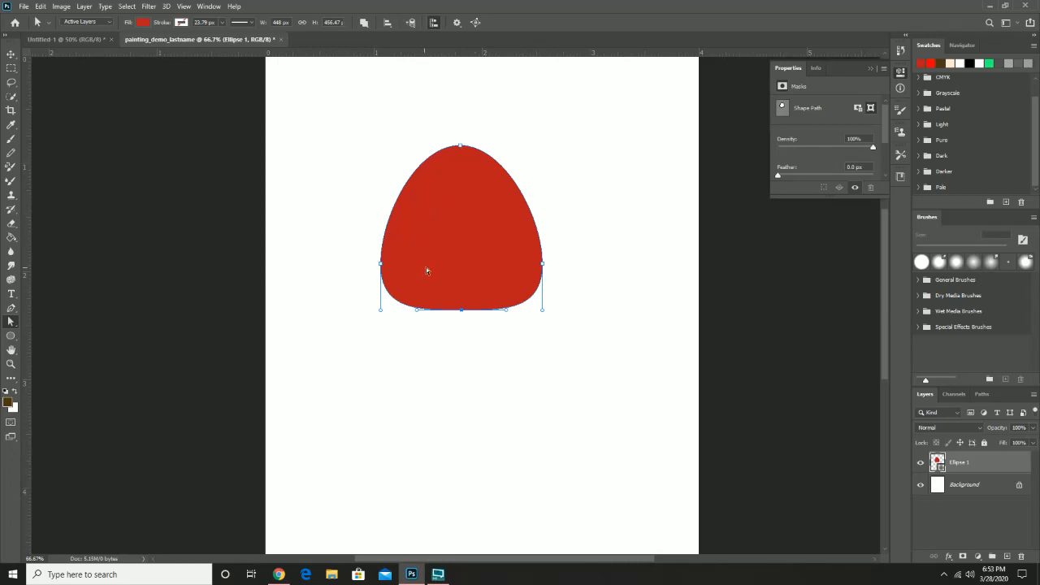
Step: Add an anchor point on each upper side of the red shape and pull its top anchor down to form a deep notch
{"action": "left_click", "coordinate": [12, 312]}
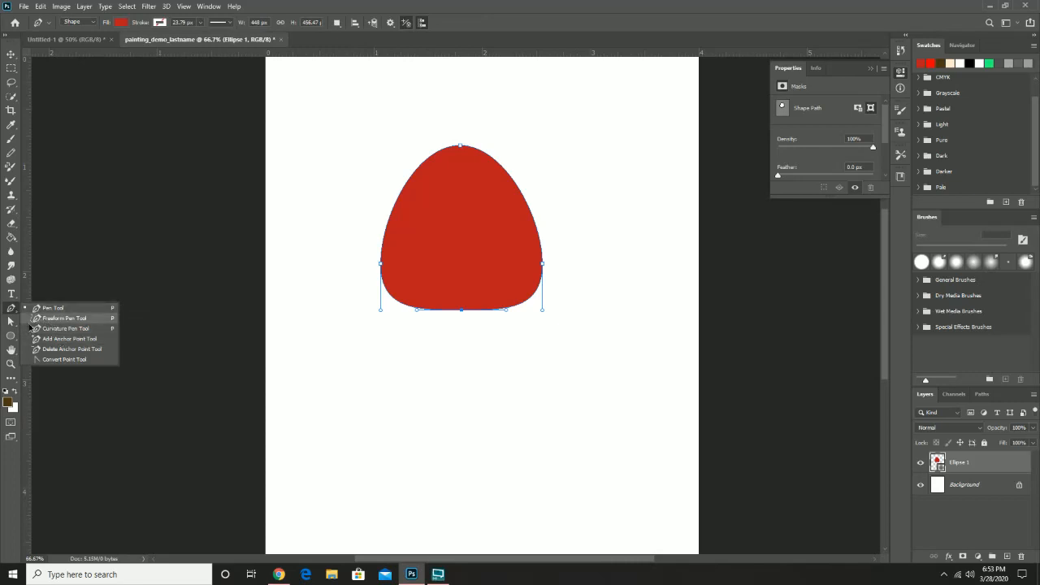
{"action": "left_click", "coordinate": [65, 339]}
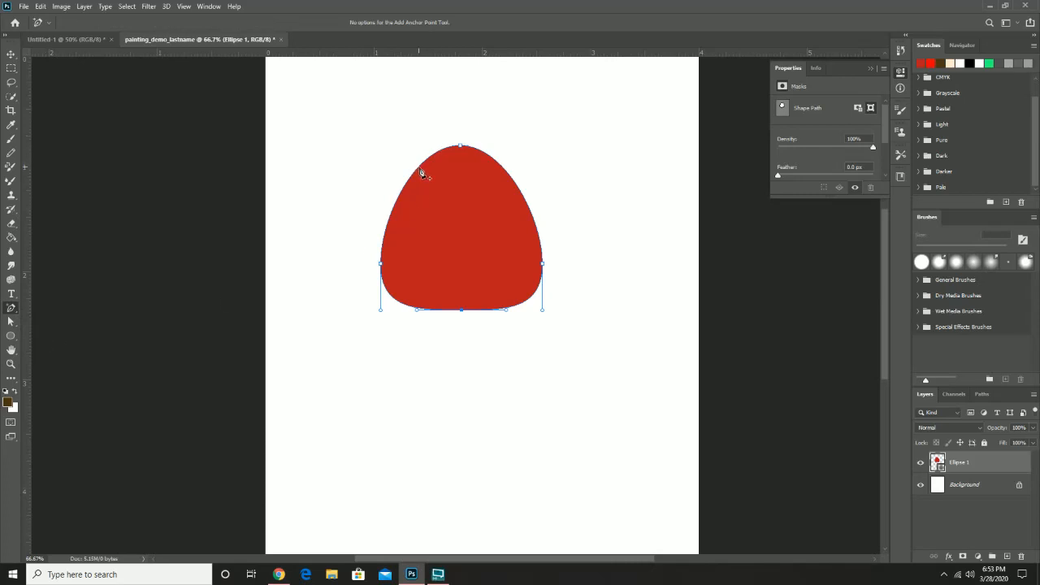
{"action": "left_click", "coordinate": [419, 171]}
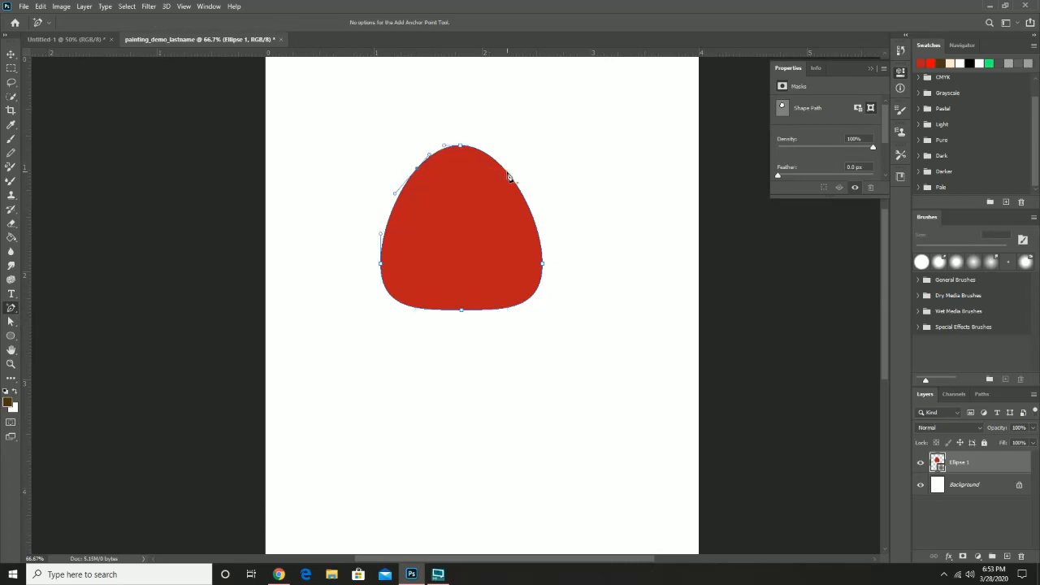
{"action": "left_click", "coordinate": [508, 175]}
{"action": "left_click", "coordinate": [11, 322]}
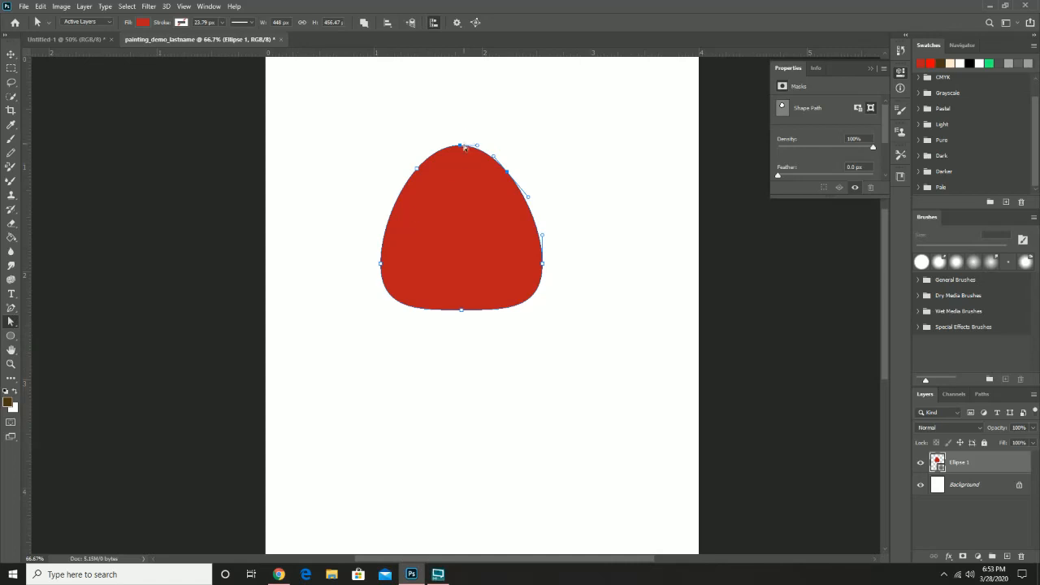
{"action": "left_click_drag", "start_coordinate": [463, 149], "coordinate": [463, 234]}
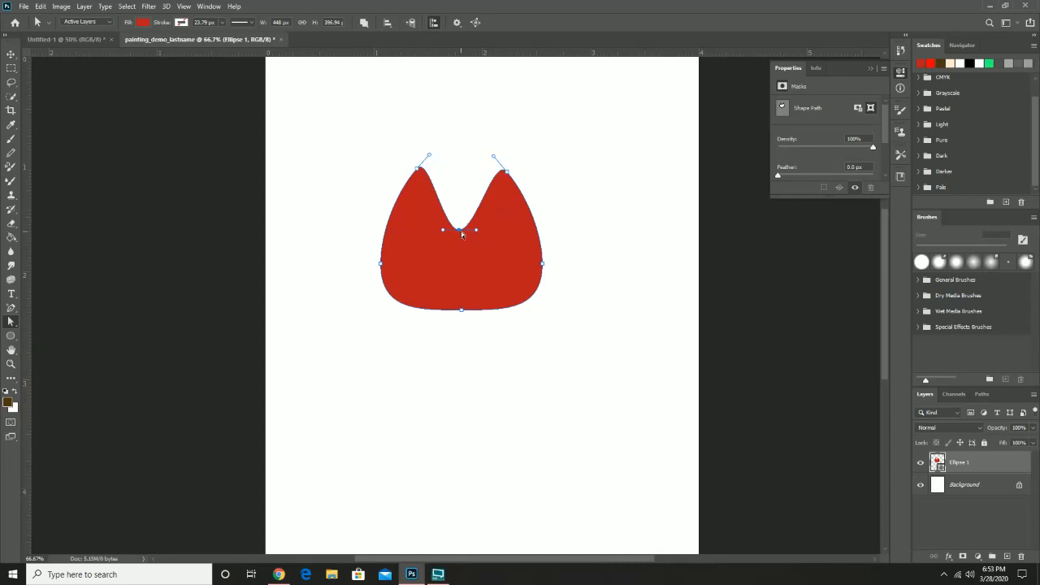
{"action": "left_click", "coordinate": [10, 335]}
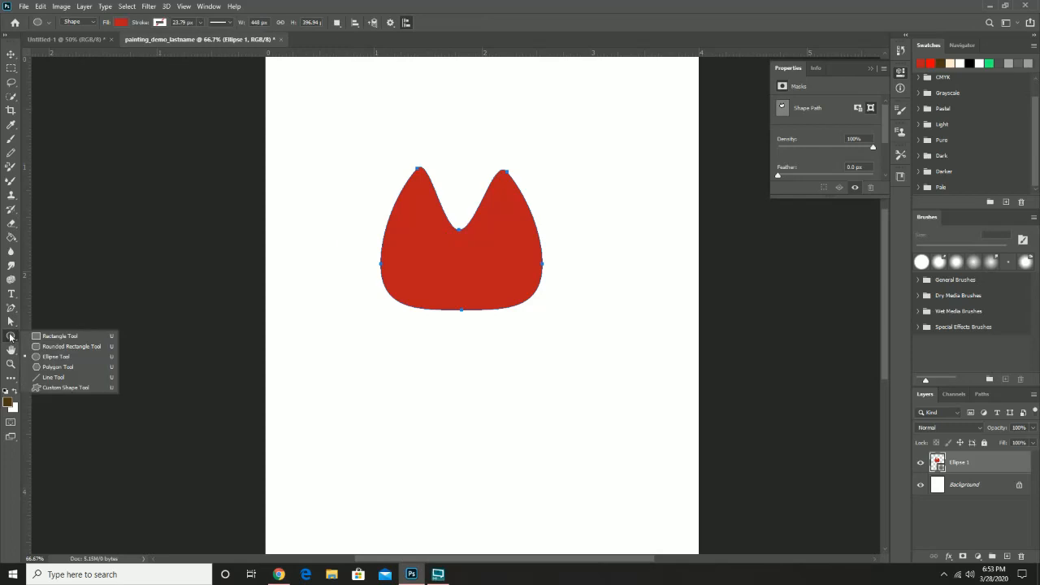
{"action": "left_click", "coordinate": [57, 368]}
{"action": "left_click", "coordinate": [9, 337]}
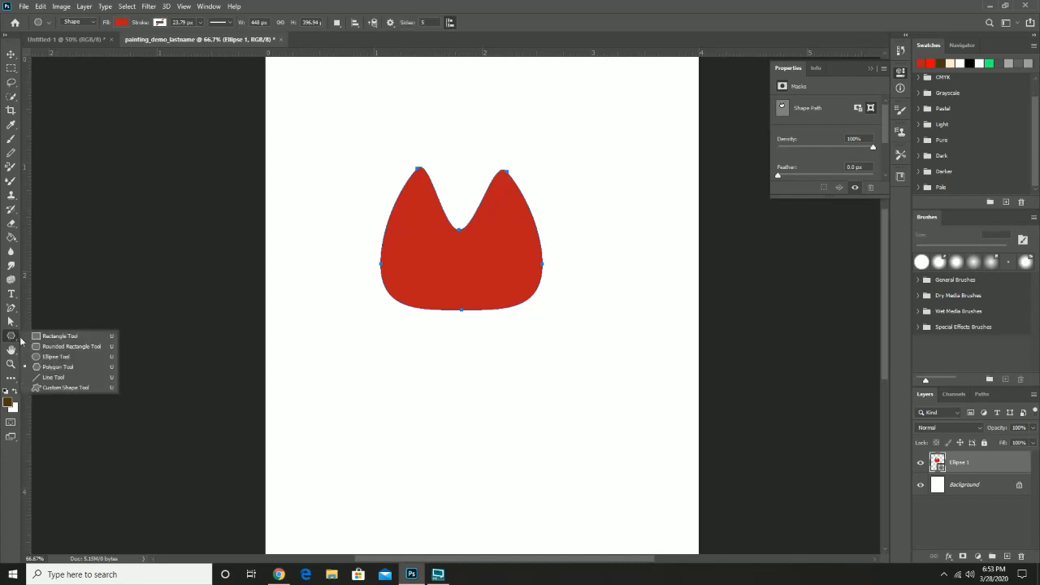
{"action": "left_click", "coordinate": [76, 356]}
Step: Start a straight-edged red shape with the Pen tool below the notched shape, placing seven corner points
{"action": "left_click", "coordinate": [10, 310]}
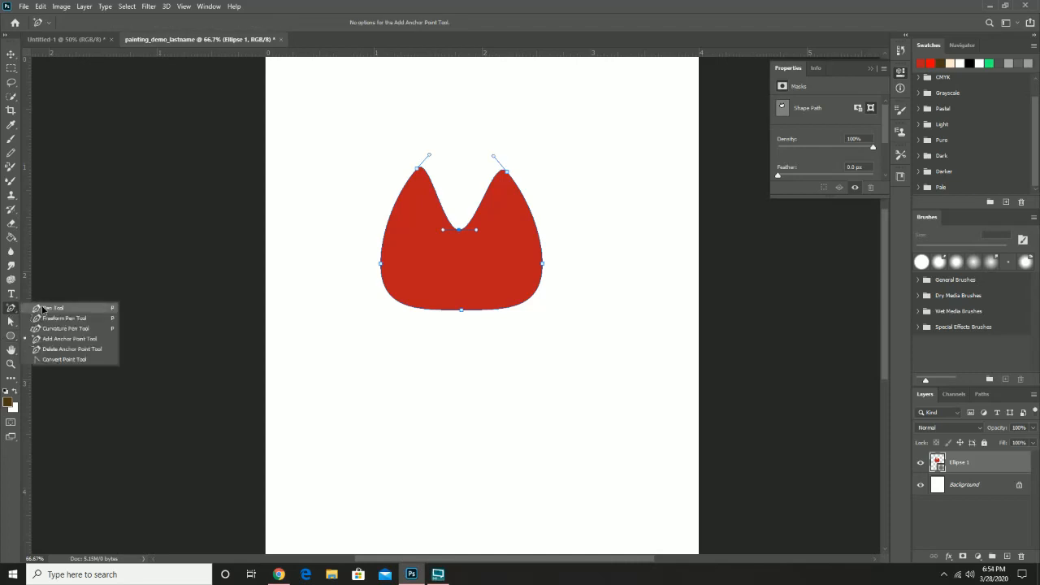
{"action": "left_click", "coordinate": [43, 309]}
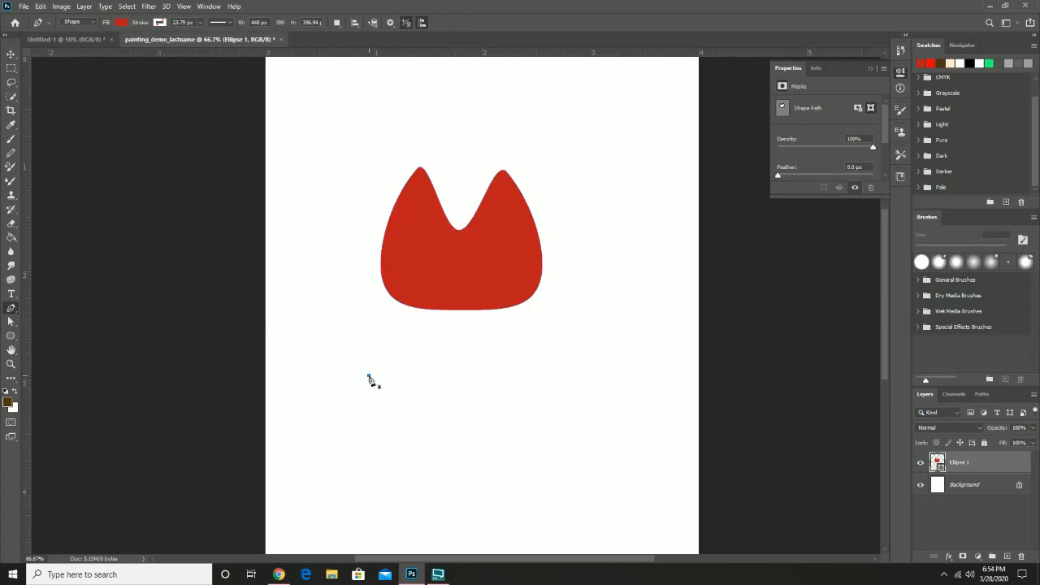
{"action": "left_click", "coordinate": [369, 375]}
{"action": "left_click", "coordinate": [336, 364]}
{"action": "left_click", "coordinate": [300, 403]}
{"action": "left_click", "coordinate": [332, 449]}
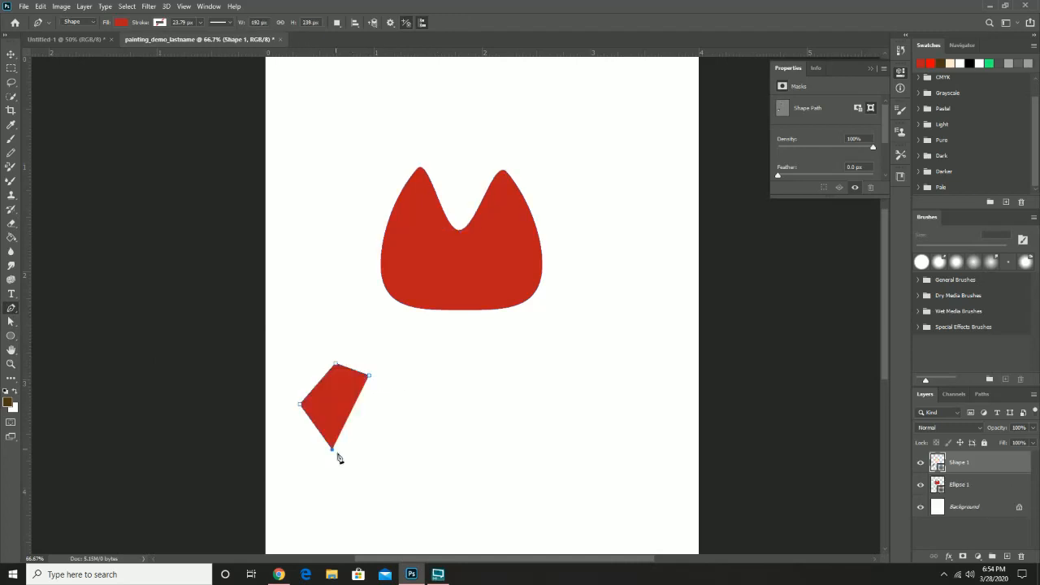
{"action": "left_click", "coordinate": [376, 466]}
{"action": "left_click", "coordinate": [399, 449]}
{"action": "left_click", "coordinate": [455, 457]}
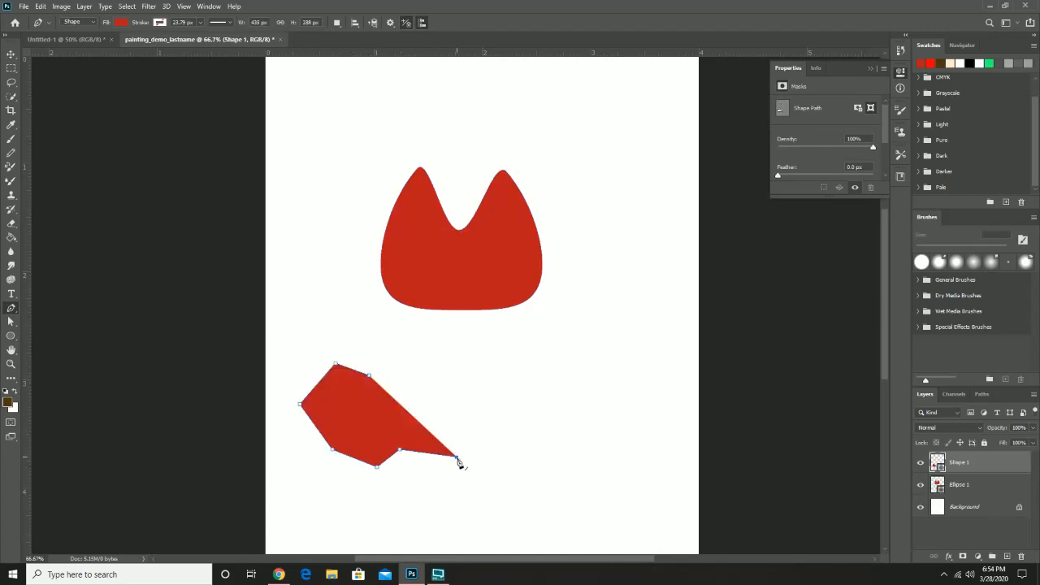
Step: Add three curved points around the Pen shape and close it at its starting point, about 564 by 374 px overall
{"action": "left_click_drag", "start_coordinate": [490, 459], "coordinate": [499, 435]}
{"action": "left_click_drag", "start_coordinate": [489, 373], "coordinate": [461, 361]}
{"action": "left_click_drag", "start_coordinate": [392, 336], "coordinate": [370, 353]}
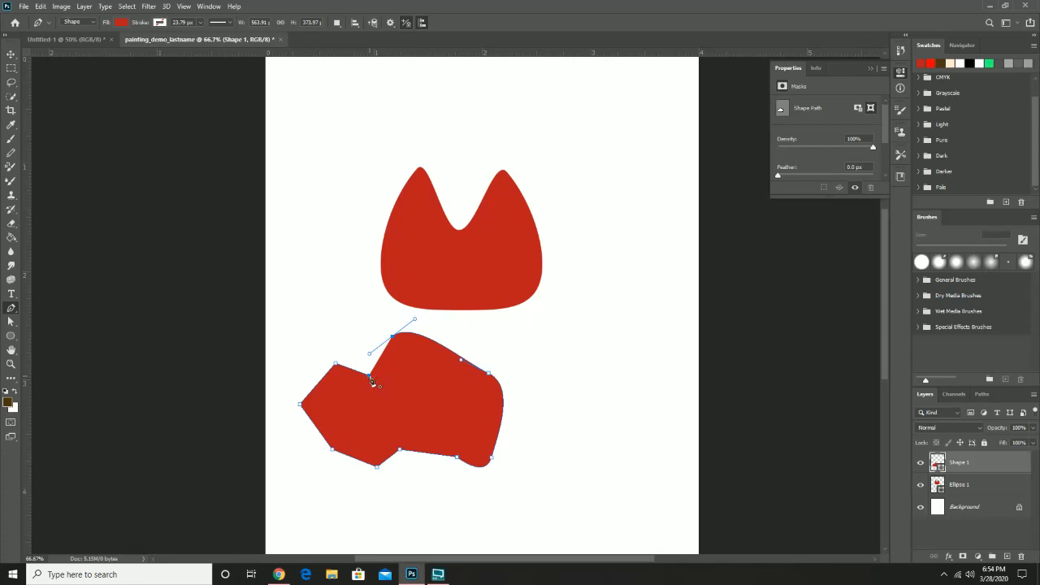
{"action": "left_click", "coordinate": [370, 378]}
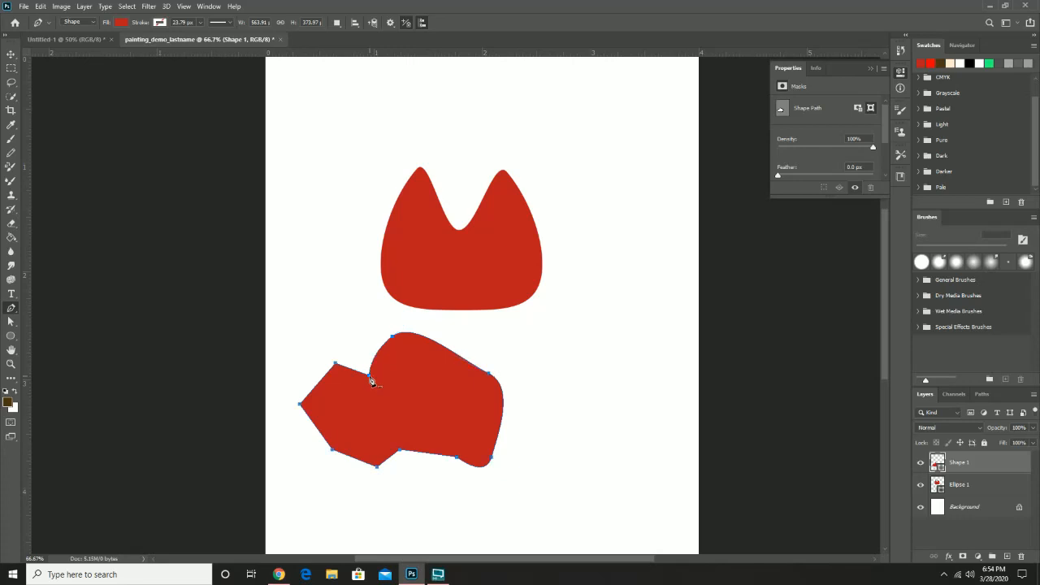
Step: Smooth the Pen shape's leftmost and upper-left corners with Convert Point; try making its upper-right curve point a corner and undo that
{"action": "left_click", "coordinate": [11, 309]}
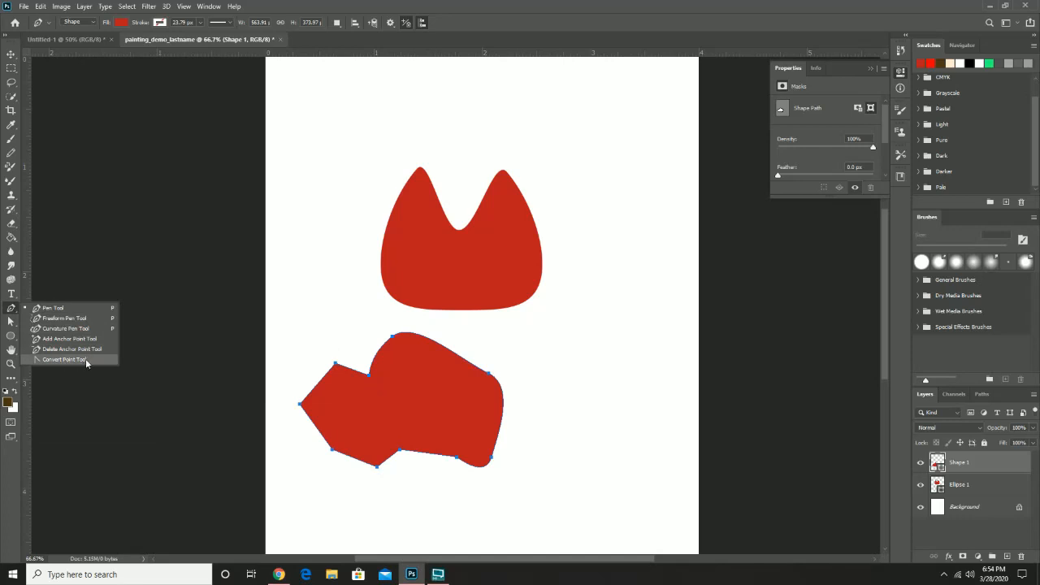
{"action": "left_click", "coordinate": [65, 359]}
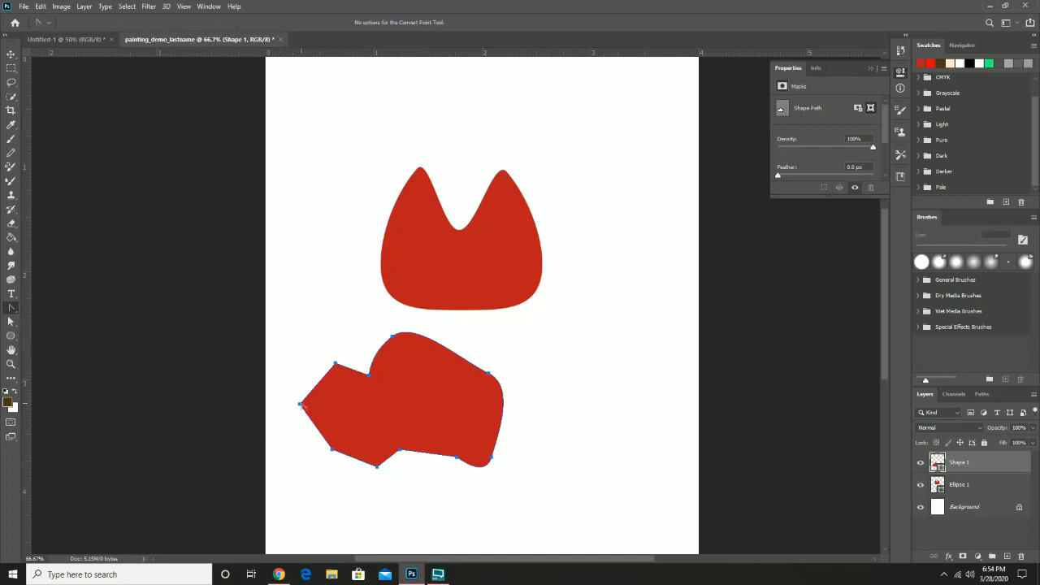
{"action": "left_click_drag", "start_coordinate": [301, 404], "coordinate": [299, 432]}
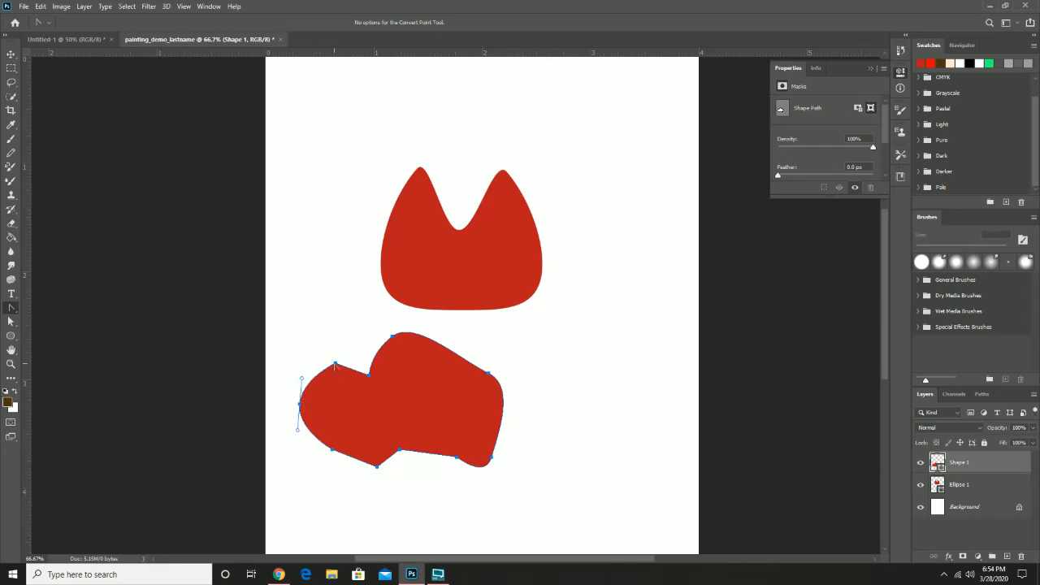
{"action": "left_click_drag", "start_coordinate": [335, 366], "coordinate": [341, 373]}
{"action": "left_click", "coordinate": [489, 375]}
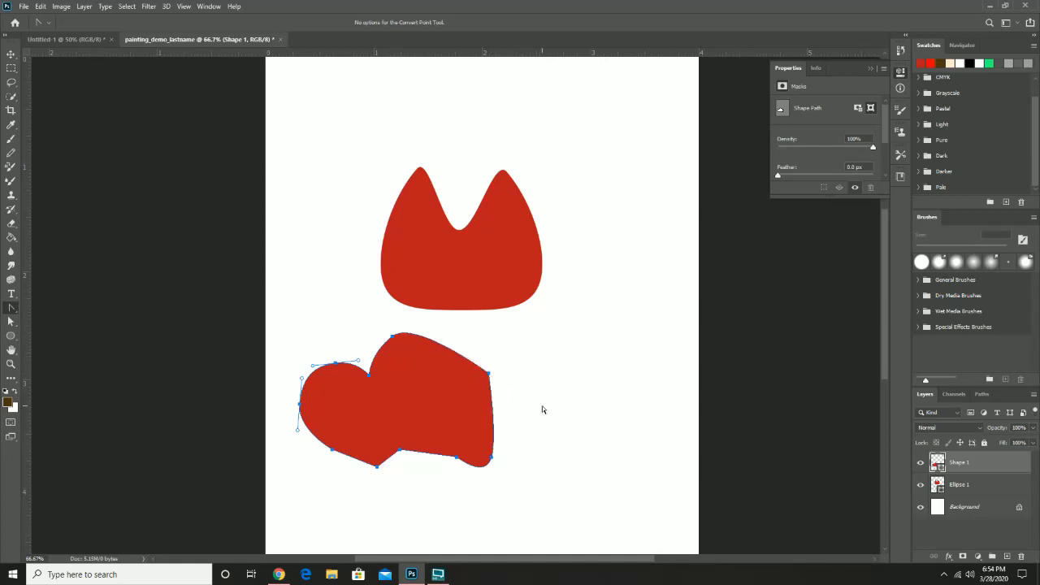
{"action": "key", "text": "ctrl+z"}
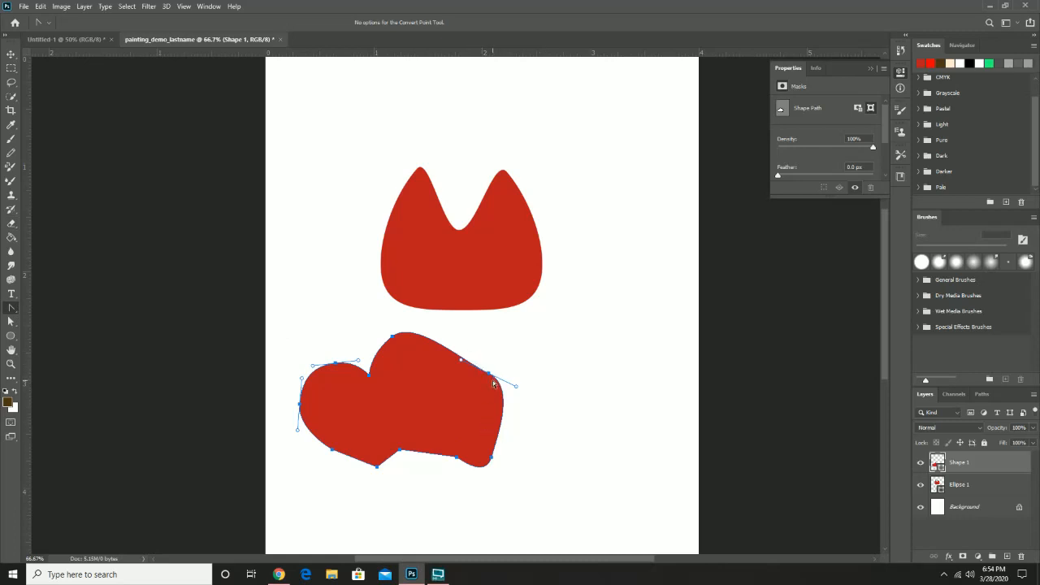
Step: Draw a closed curved shape about 396 by 546 px along the canvas's right side with the Curvature Pen, adjusting its upper edge
{"action": "right_click", "coordinate": [11, 308]}
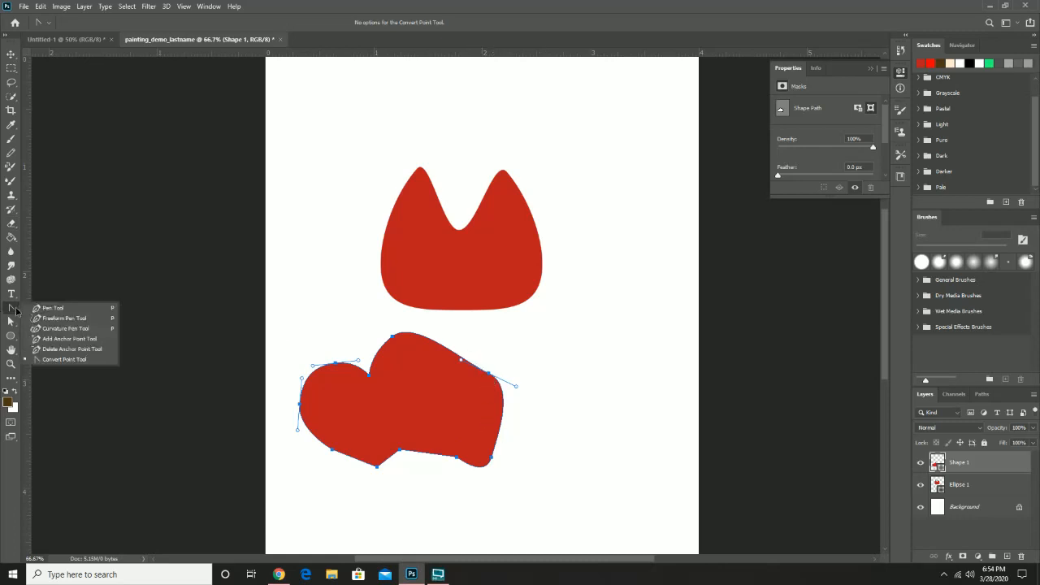
{"action": "left_click", "coordinate": [65, 328]}
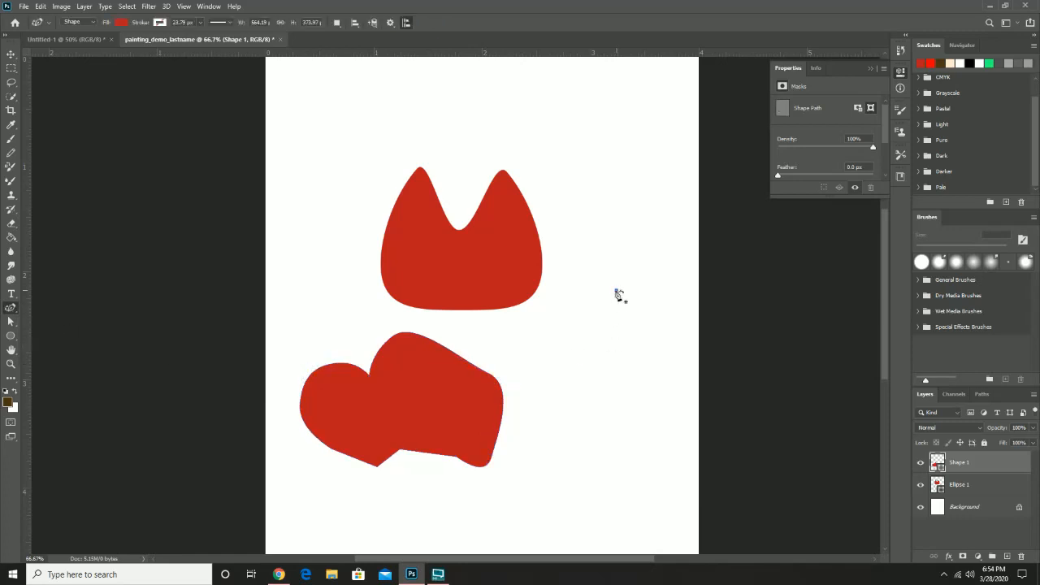
{"action": "left_click", "coordinate": [616, 290]}
{"action": "left_click", "coordinate": [556, 316]}
{"action": "left_click", "coordinate": [559, 360]}
{"action": "left_click", "coordinate": [596, 370]}
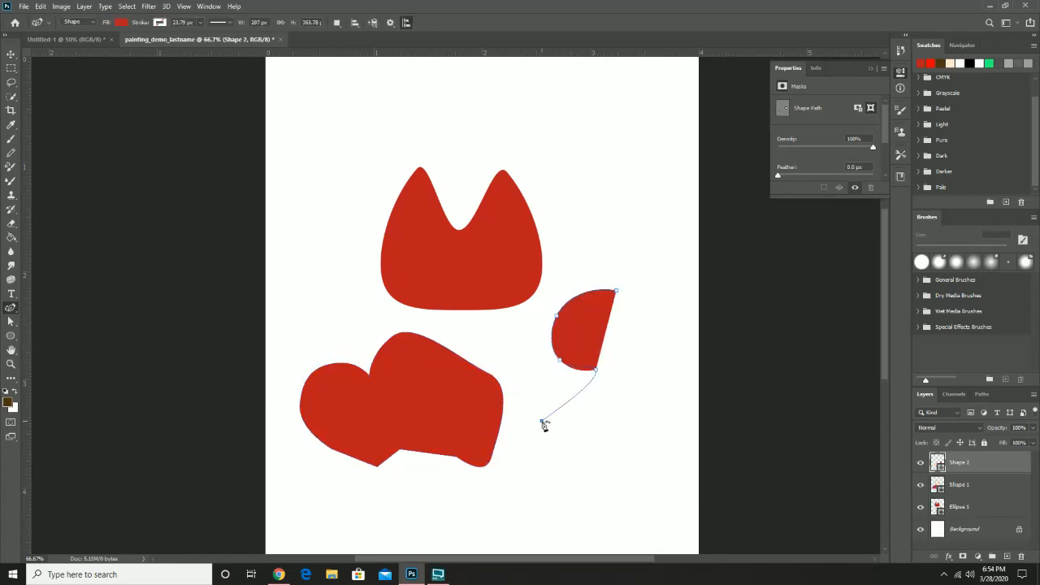
{"action": "left_click", "coordinate": [543, 420]}
{"action": "left_click", "coordinate": [665, 447]}
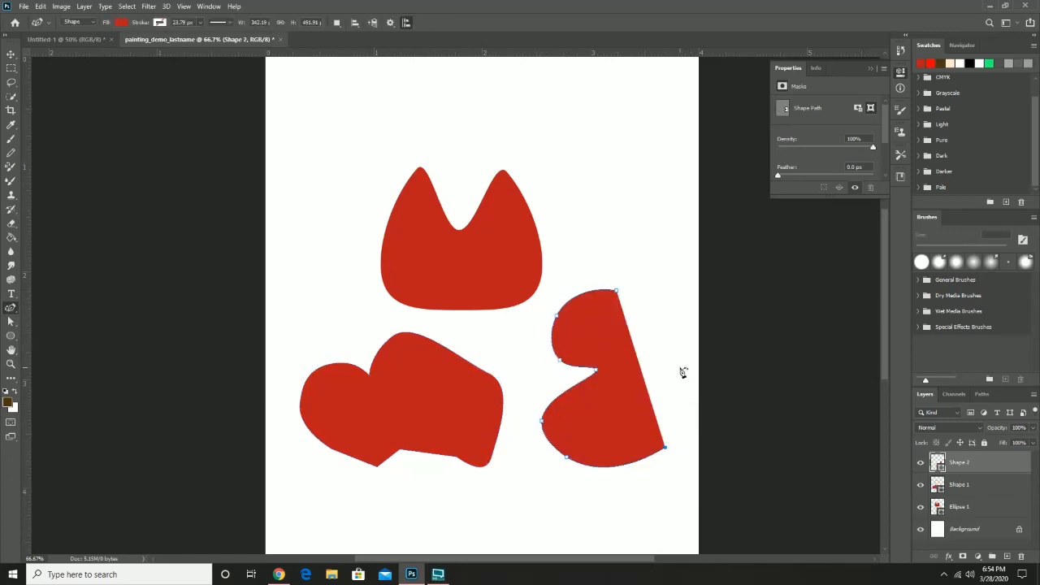
{"action": "left_click", "coordinate": [684, 365]}
{"action": "left_click", "coordinate": [672, 275]}
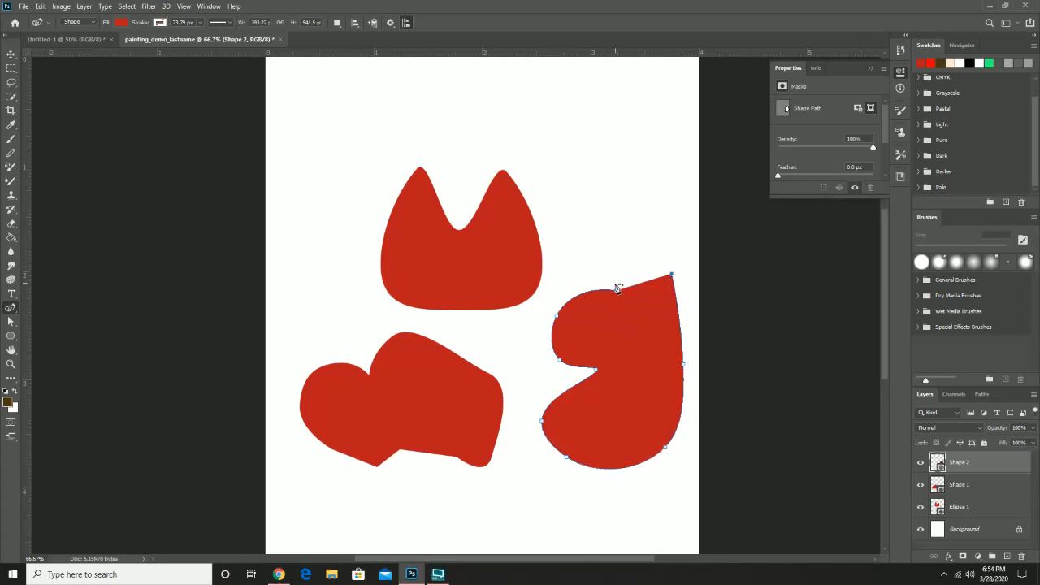
{"action": "left_click", "coordinate": [617, 294]}
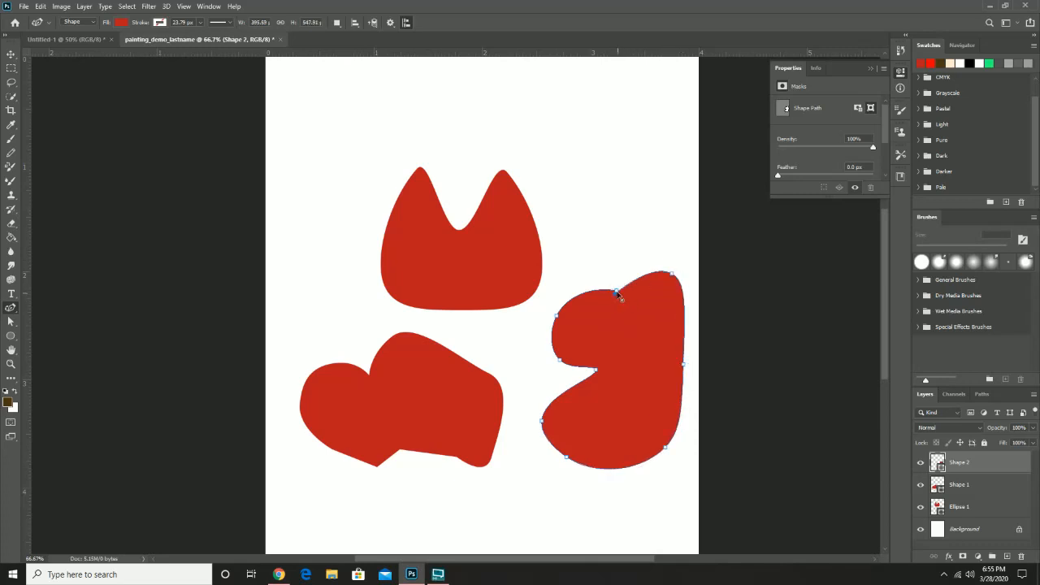
{"action": "mouse_move", "coordinate": [611, 290]}
{"action": "left_mouse_down"}
{"action": "mouse_move", "coordinate": [615, 280]}
{"action": "mouse_move", "coordinate": [591, 293]}
{"action": "mouse_move", "coordinate": [621, 283]}
{"action": "left_mouse_up"}
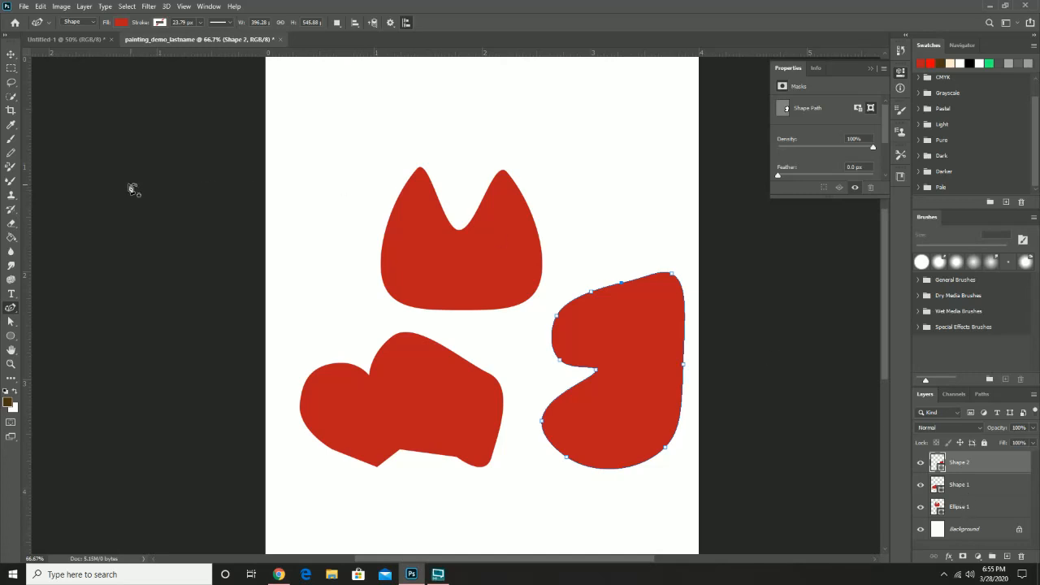
Step: Select the notched shape's Ellipse 1 layer and activate the Direct Selection tool for editing it
{"action": "left_click", "coordinate": [11, 55]}
{"action": "left_click", "coordinate": [534, 354]}
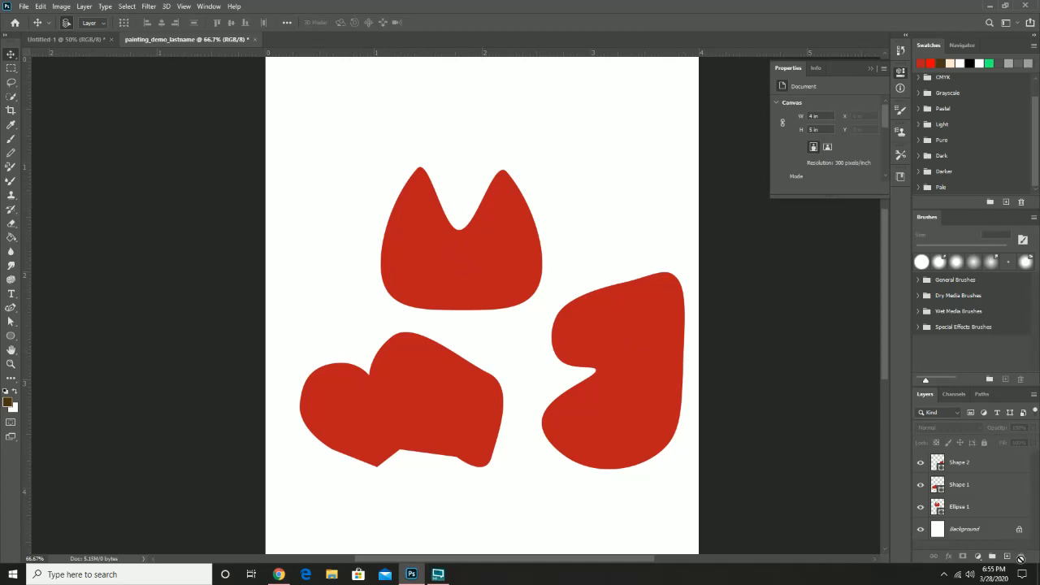
{"action": "left_click", "coordinate": [440, 253]}
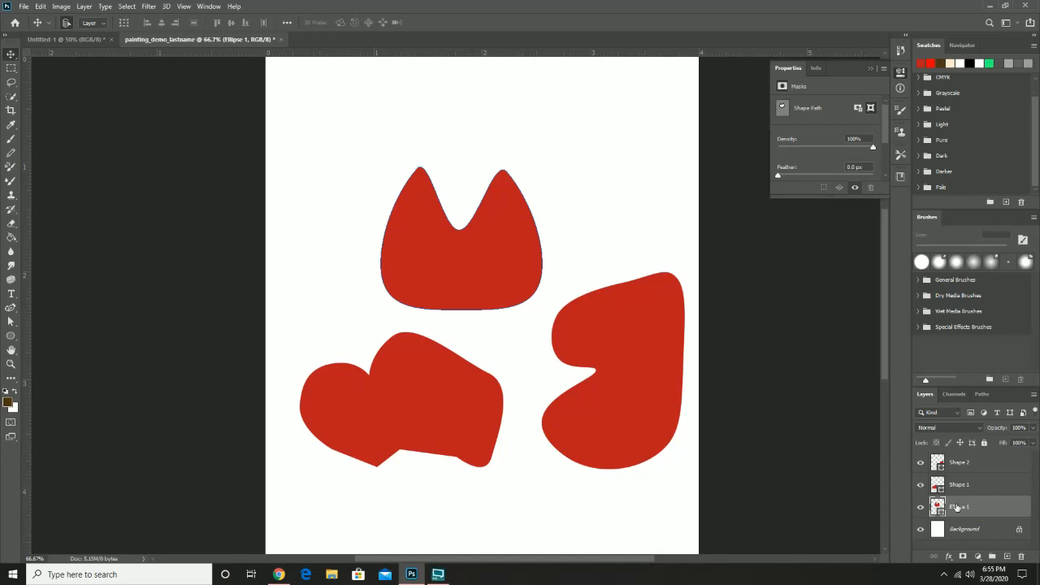
{"action": "left_click", "coordinate": [11, 335]}
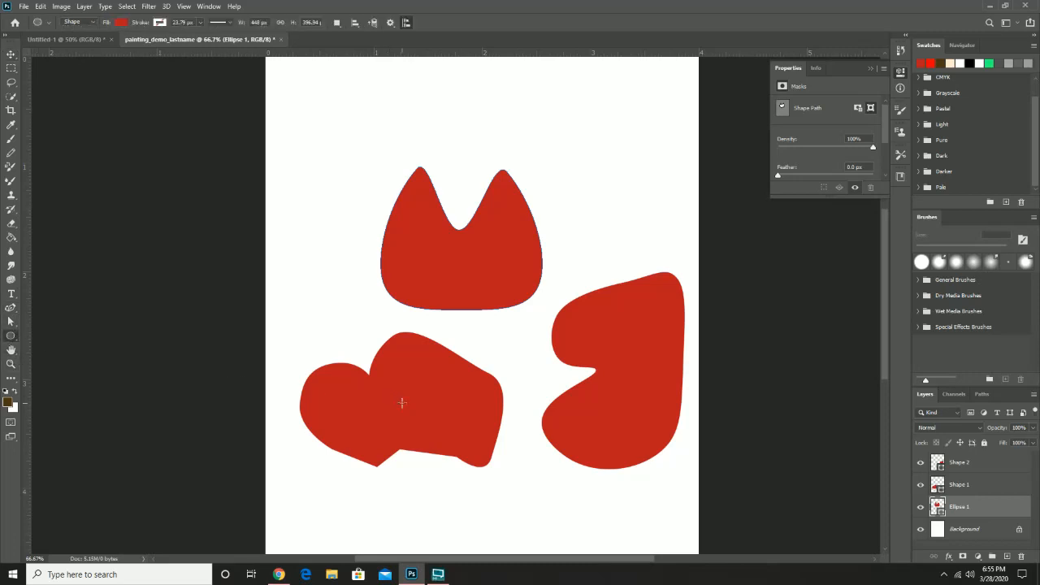
{"action": "left_click", "coordinate": [11, 322]}
{"action": "left_click", "coordinate": [373, 410]}
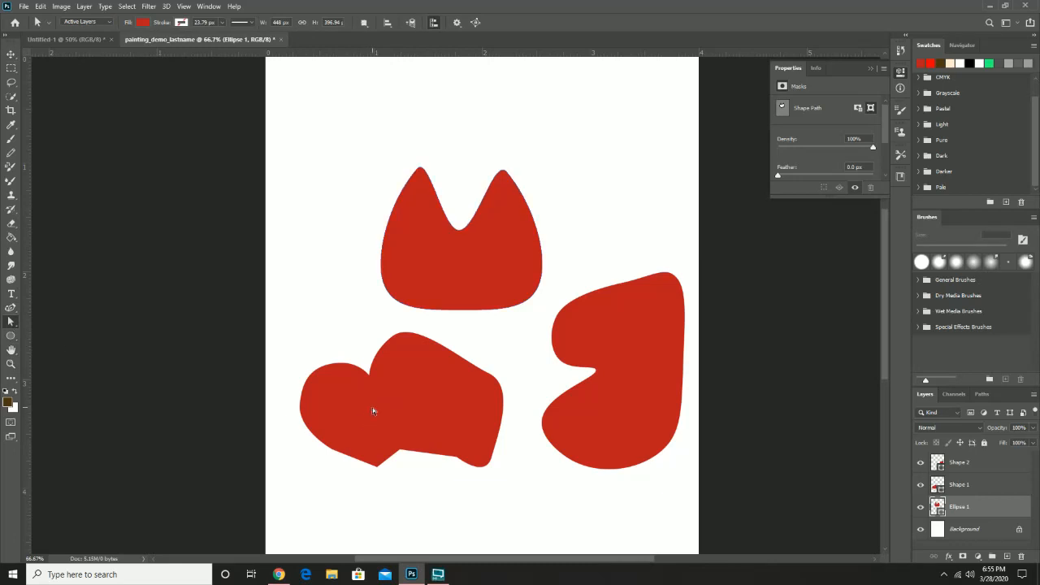
Step: Try the recently used cream swatch as the notched shape's fill and set the fill back to red
{"action": "left_click", "coordinate": [142, 22]}
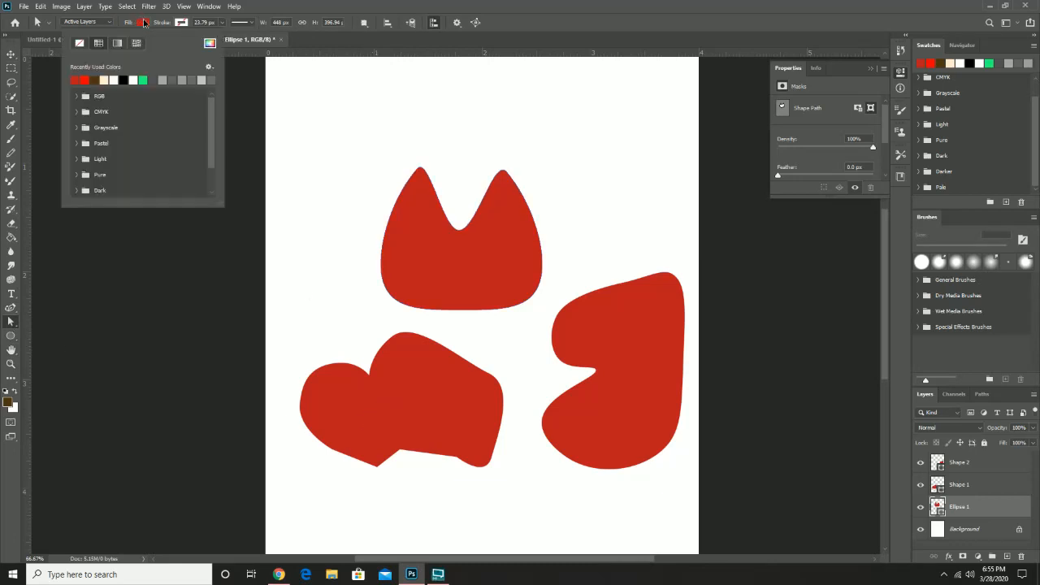
{"action": "left_click", "coordinate": [104, 79]}
{"action": "left_click", "coordinate": [85, 79]}
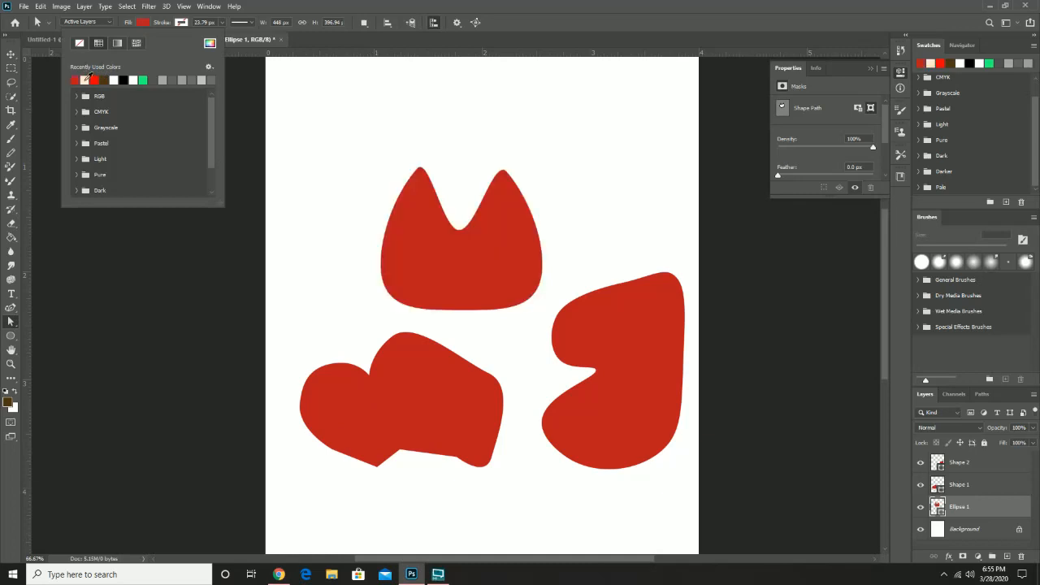
Step: Change the Shape 1 layer's fill to the recently used black swatch and rasterize the layer
{"action": "left_click", "coordinate": [976, 486]}
{"action": "left_click", "coordinate": [143, 22]}
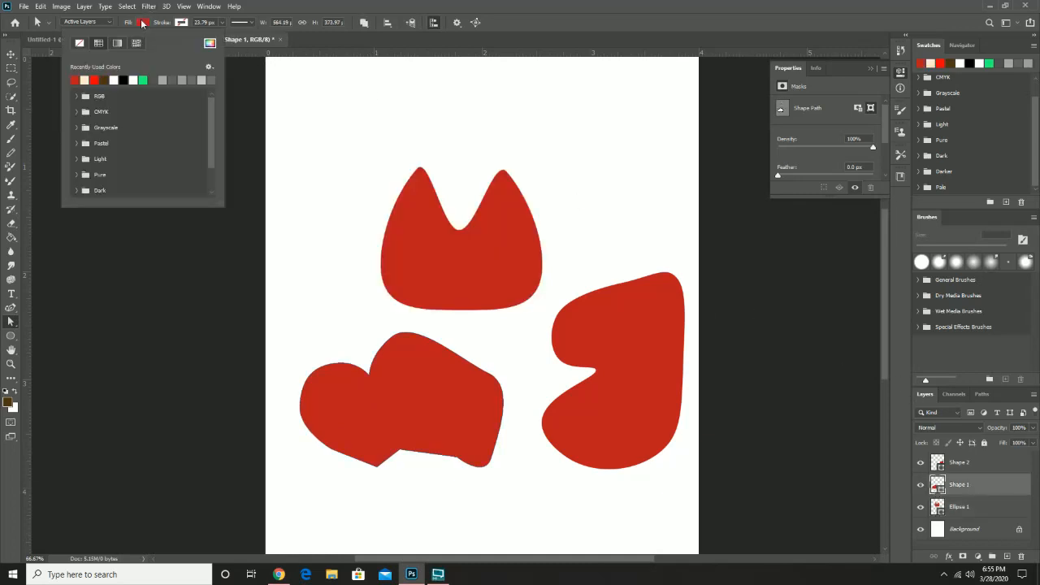
{"action": "left_click", "coordinate": [122, 79]}
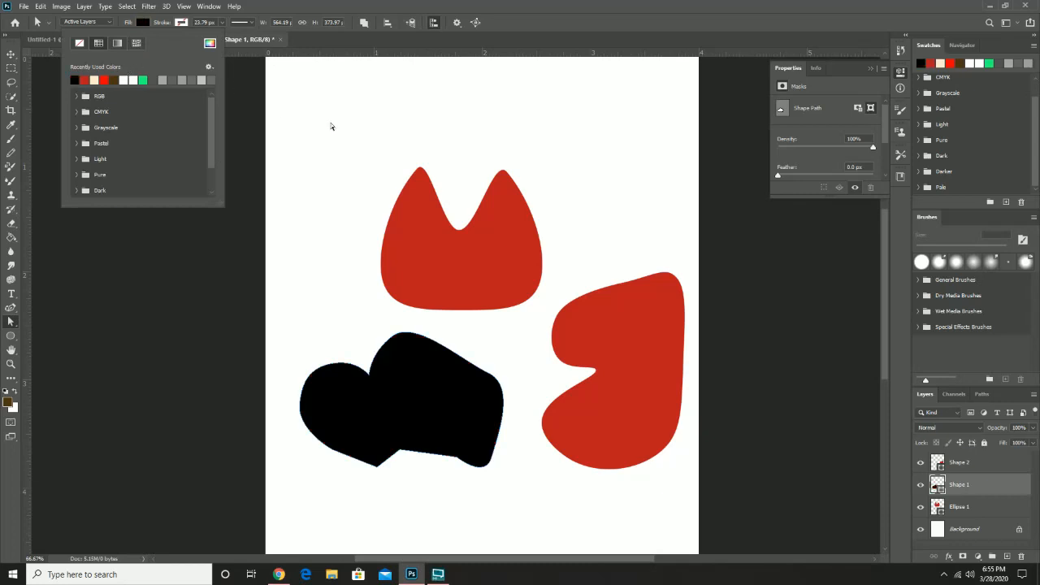
{"action": "left_click", "coordinate": [423, 252]}
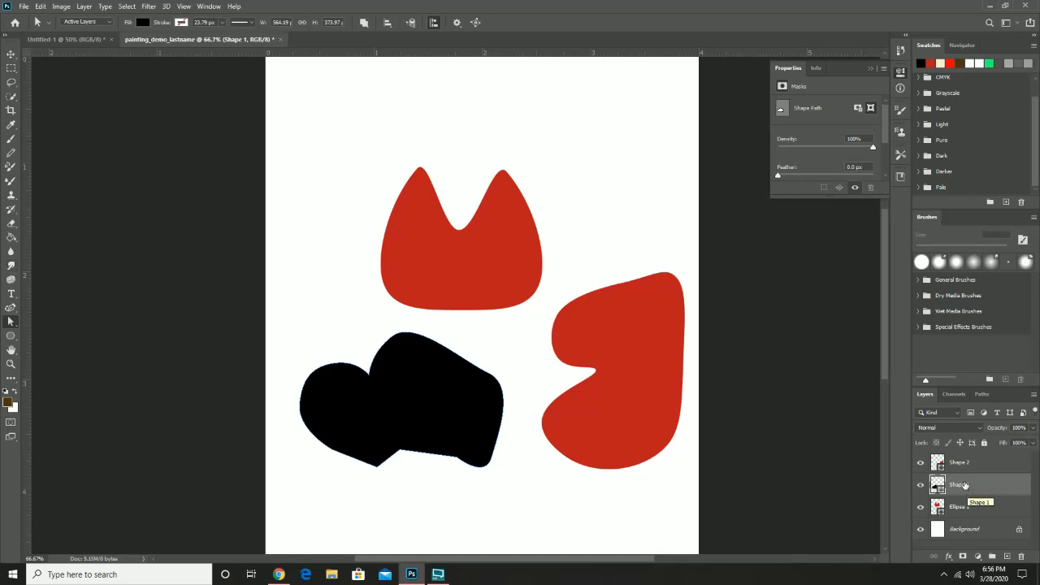
{"action": "right_click", "coordinate": [965, 486]}
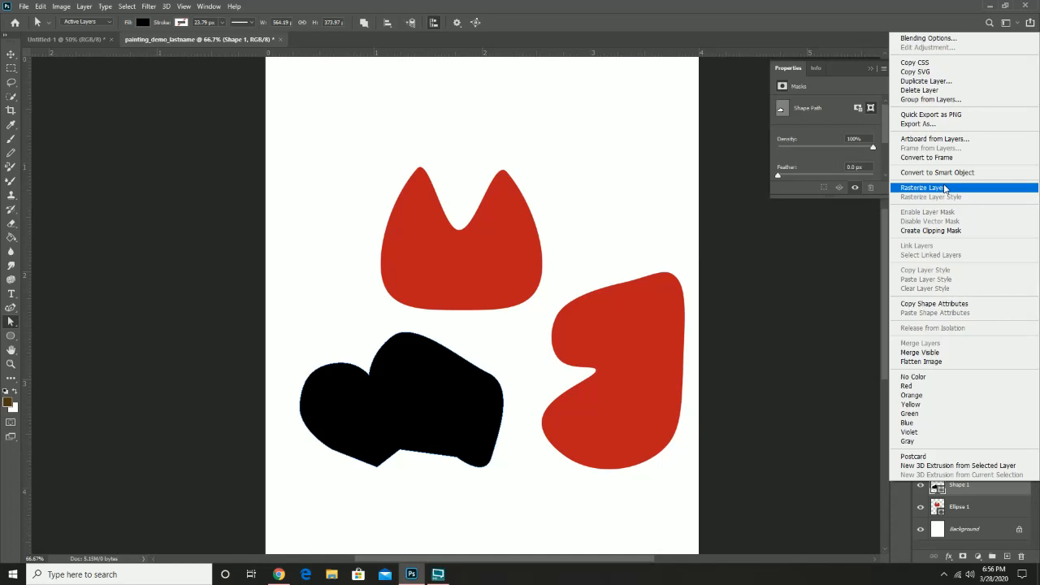
{"action": "left_click", "coordinate": [945, 189]}
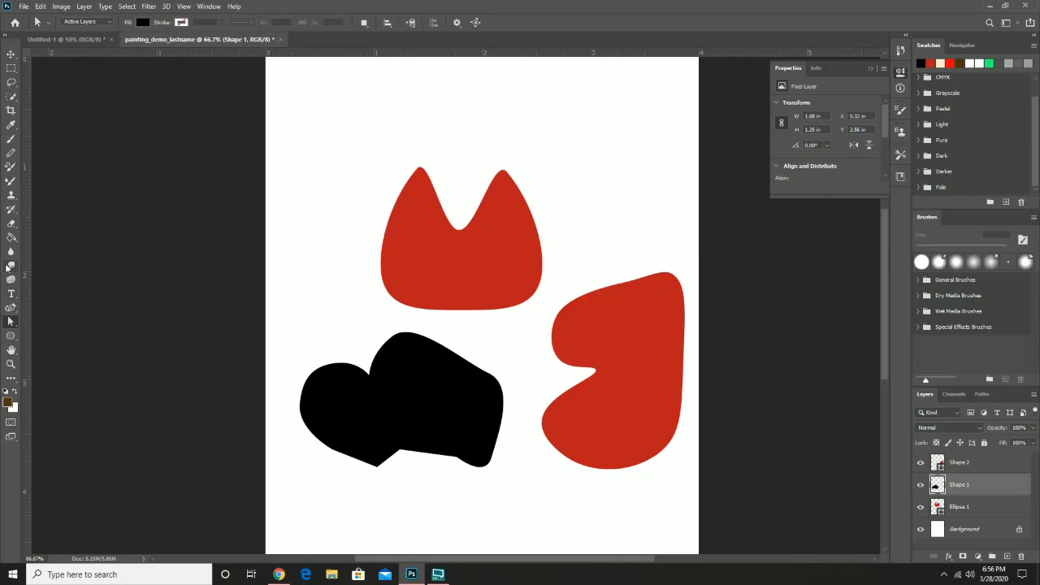
Step: Erase a round hole in the black shape's left lobe with the 55 px Eraser, undoing the first stroke along its edge
{"action": "left_click", "coordinate": [10, 223]}
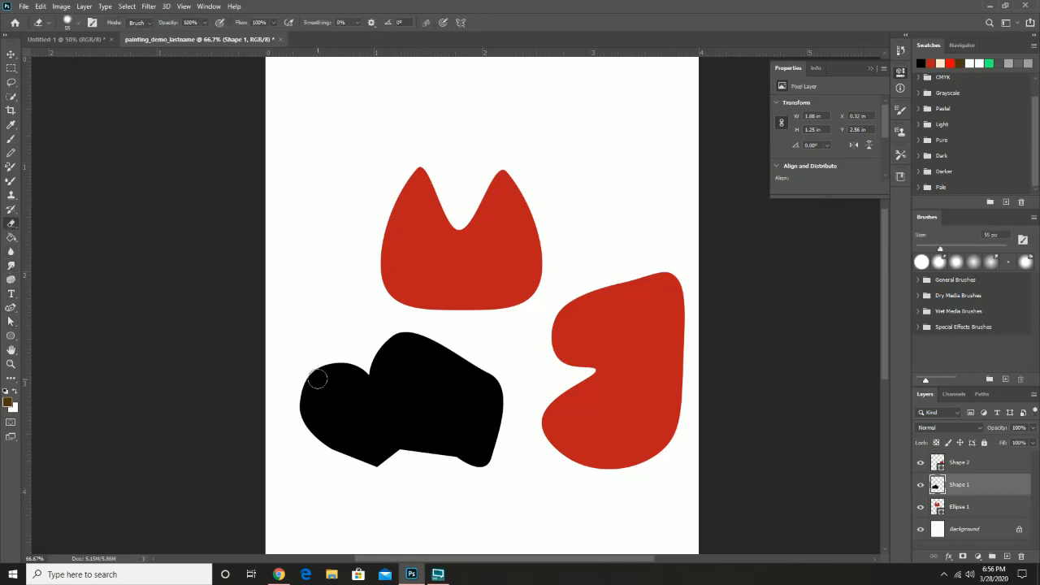
{"action": "left_click_drag", "start_coordinate": [313, 374], "coordinate": [332, 384]}
{"action": "key", "text": "ctrl+z"}
{"action": "left_click", "coordinate": [330, 399]}
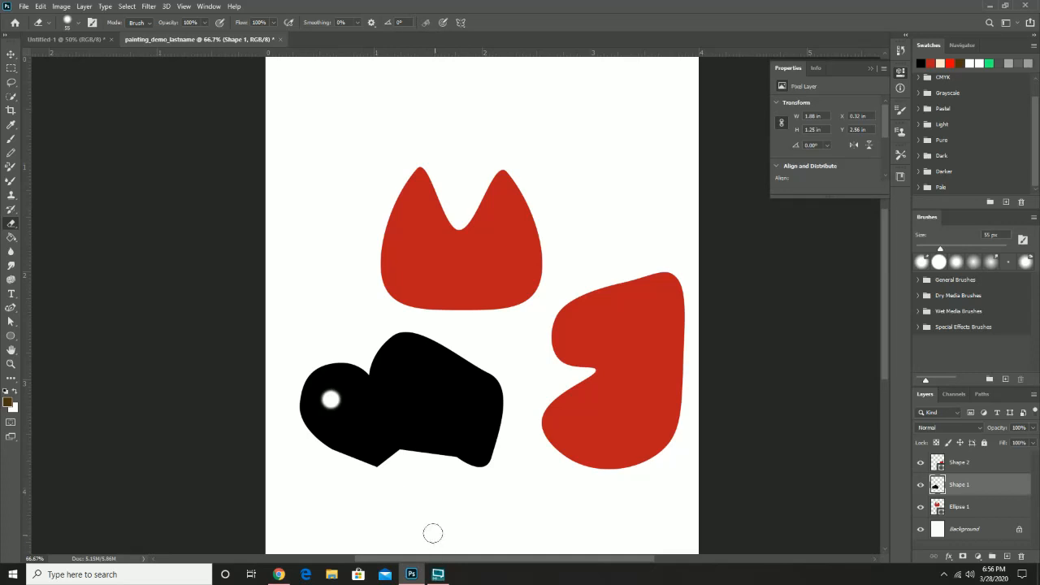
{"action": "left_click", "coordinate": [330, 399]}
{"action": "left_click", "coordinate": [330, 400]}
{"action": "left_click", "coordinate": [330, 399]}
{"action": "left_click", "coordinate": [330, 399]}
Step: Try a Gaussian Blur with an increased radius on the black shape's layer
{"action": "left_click", "coordinate": [149, 6]}
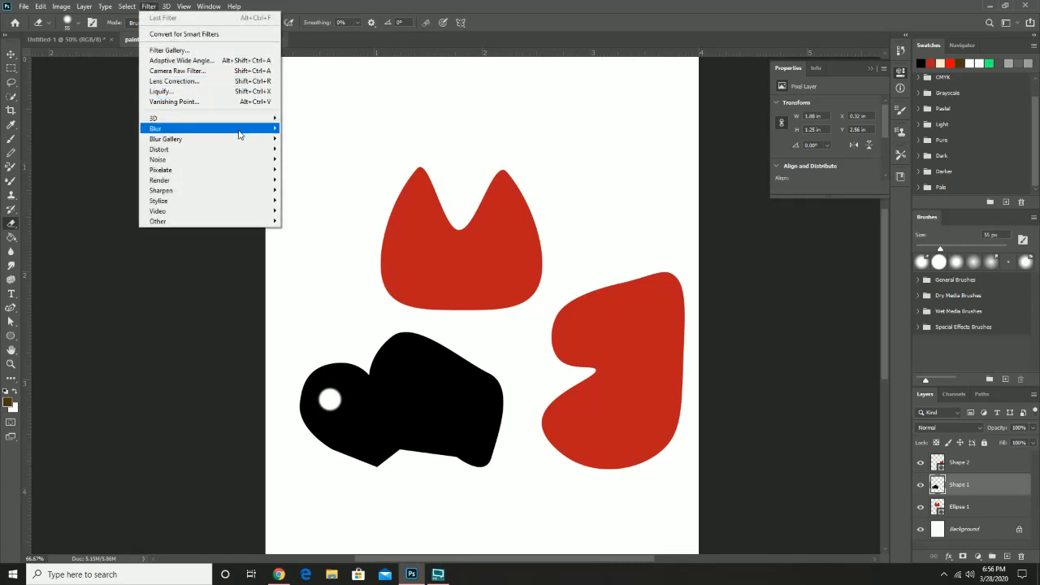
{"action": "mouse_move", "coordinate": [244, 130]}
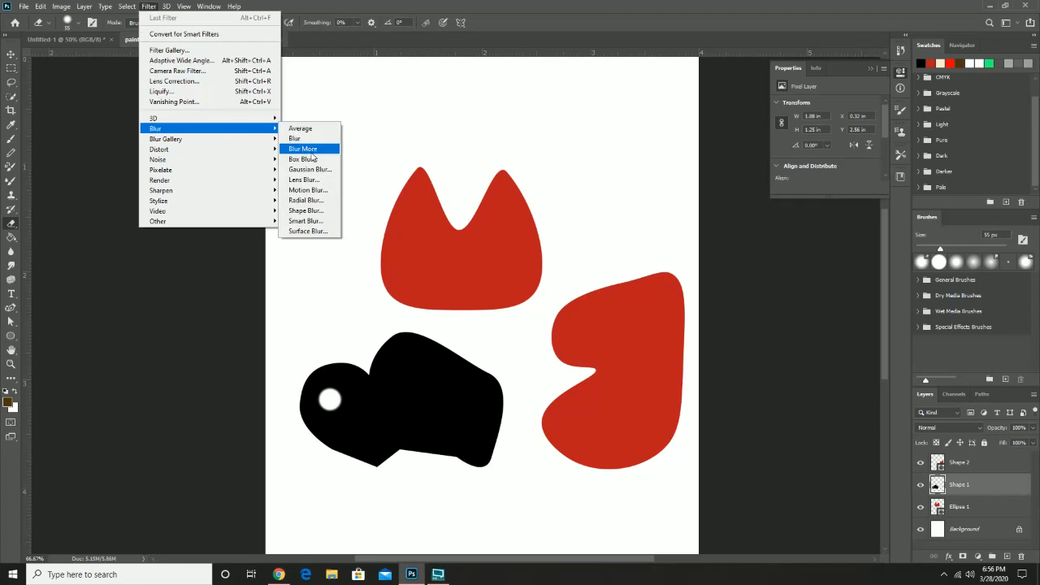
{"action": "left_click", "coordinate": [309, 169]}
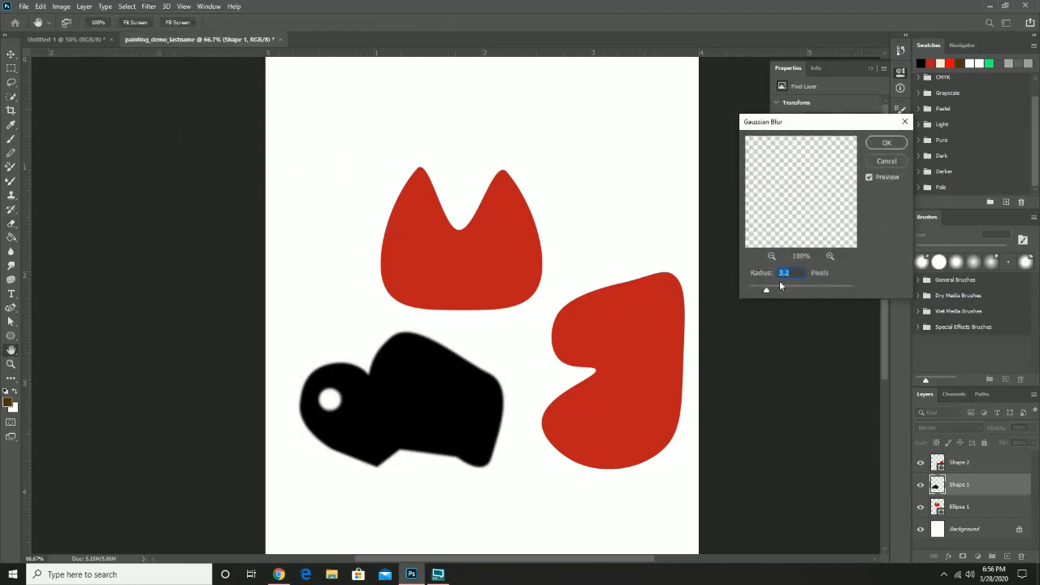
{"action": "left_click_drag", "start_coordinate": [768, 291], "coordinate": [790, 291]}
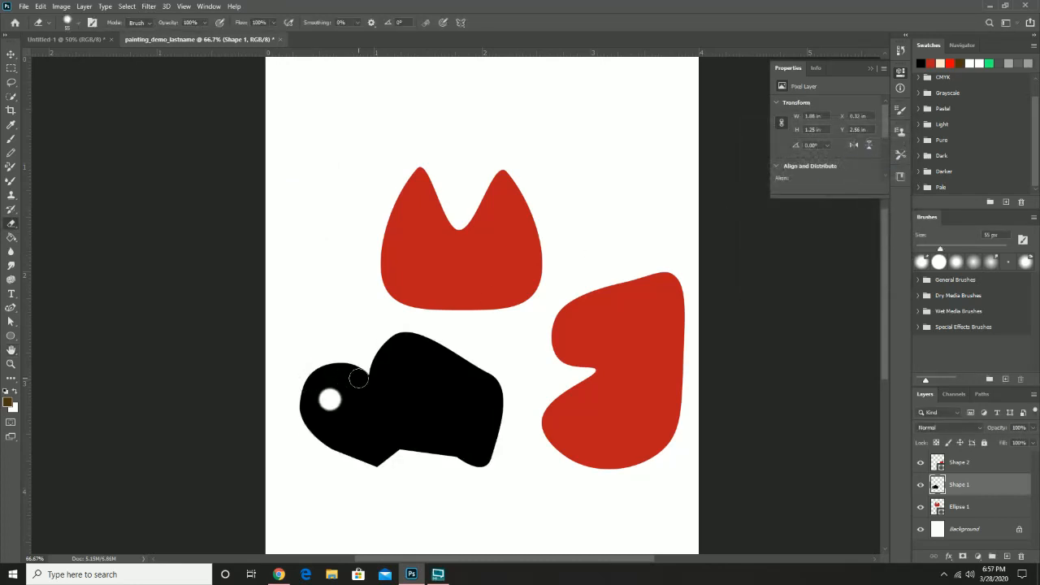
Step: Soften the black shape's outer edges with the Smudge tool, using a 130 px soft brush at 50% strength
{"action": "left_click", "coordinate": [10, 265]}
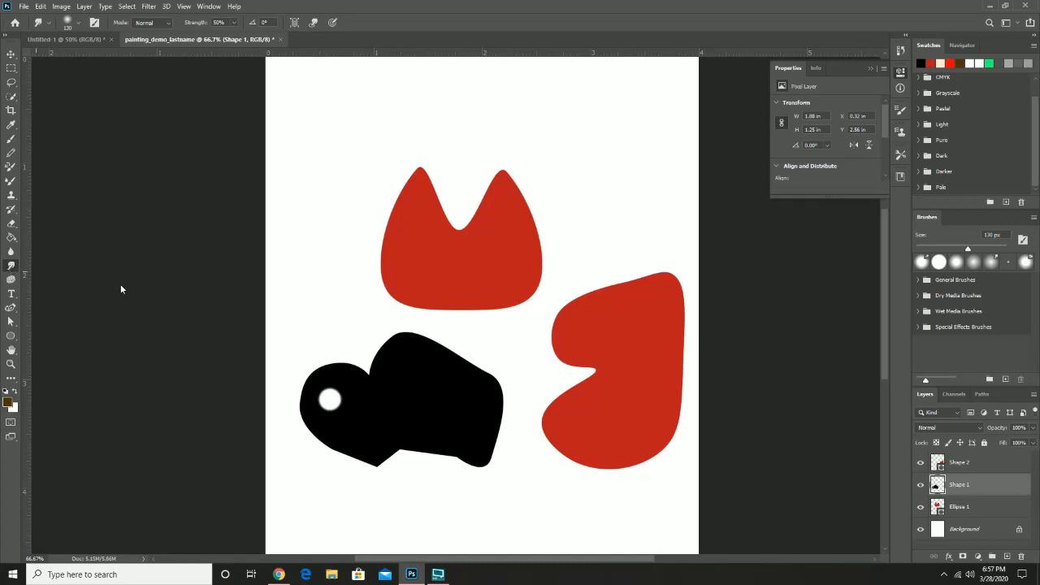
{"action": "mouse_move", "coordinate": [362, 368]}
{"action": "left_mouse_down"}
{"action": "mouse_move", "coordinate": [372, 335]}
{"action": "mouse_move", "coordinate": [390, 336]}
{"action": "mouse_move", "coordinate": [395, 323]}
{"action": "mouse_move", "coordinate": [450, 350]}
{"action": "mouse_move", "coordinate": [463, 346]}
{"action": "mouse_move", "coordinate": [481, 370]}
{"action": "mouse_move", "coordinate": [496, 366]}
{"action": "mouse_move", "coordinate": [485, 352]}
{"action": "mouse_move", "coordinate": [458, 369]}
{"action": "left_mouse_up"}
{"action": "right_click", "coordinate": [443, 374]}
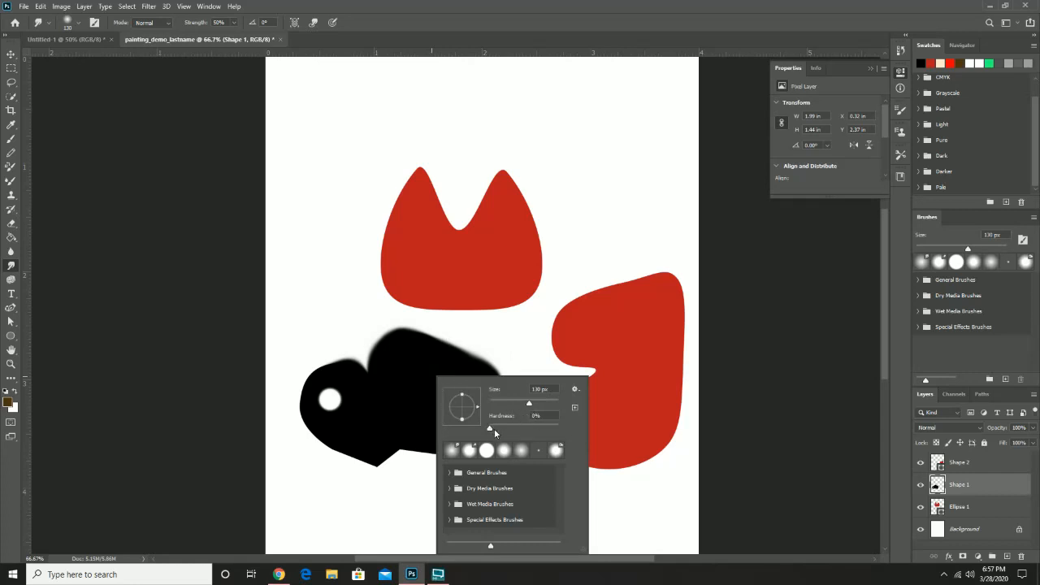
{"action": "left_click", "coordinate": [443, 347]}
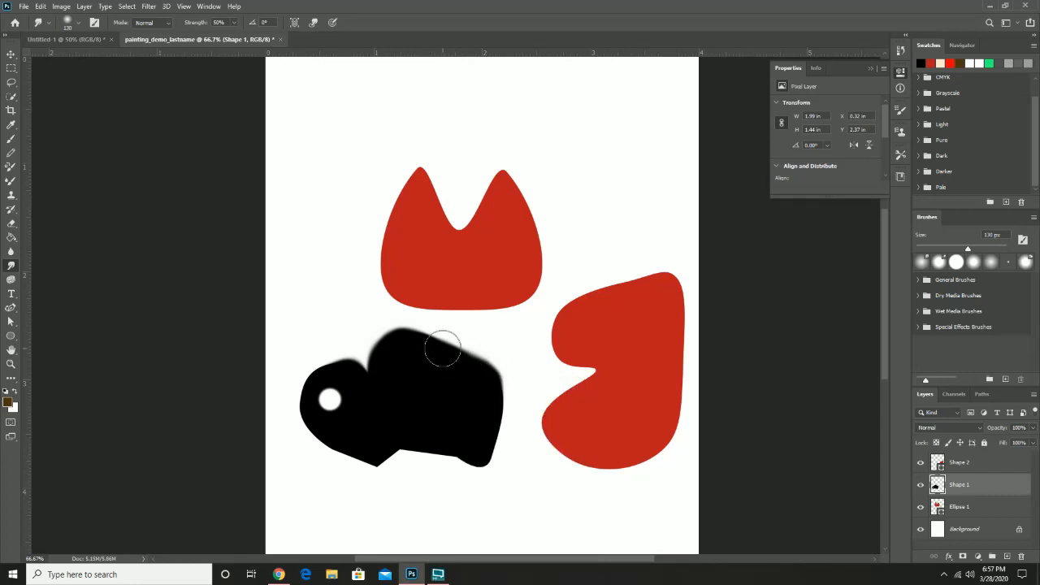
{"action": "mouse_move", "coordinate": [441, 343]}
{"action": "left_mouse_down"}
{"action": "mouse_move", "coordinate": [510, 393]}
{"action": "mouse_move", "coordinate": [502, 469]}
{"action": "mouse_move", "coordinate": [483, 478]}
{"action": "mouse_move", "coordinate": [454, 461]}
{"action": "mouse_move", "coordinate": [395, 455]}
{"action": "mouse_move", "coordinate": [383, 458]}
{"action": "mouse_move", "coordinate": [385, 471]}
{"action": "mouse_move", "coordinate": [343, 464]}
{"action": "mouse_move", "coordinate": [361, 464]}
{"action": "mouse_move", "coordinate": [355, 471]}
{"action": "mouse_move", "coordinate": [326, 446]}
{"action": "mouse_move", "coordinate": [312, 449]}
{"action": "mouse_move", "coordinate": [285, 406]}
{"action": "mouse_move", "coordinate": [298, 366]}
{"action": "mouse_move", "coordinate": [329, 349]}
{"action": "left_mouse_up"}
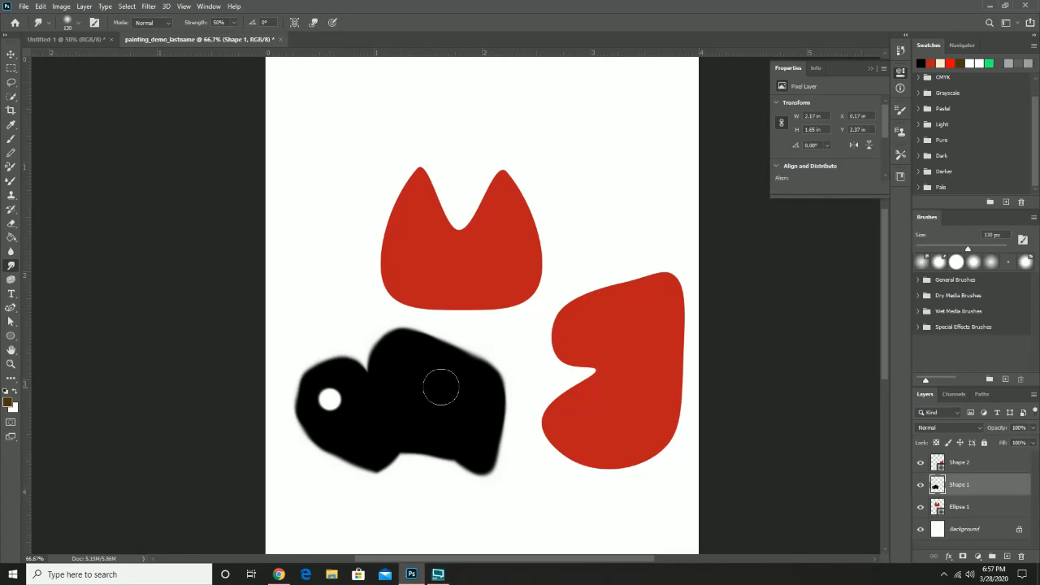
Step: Rasterize the notched shape's Ellipse 1 layer and move the shape up to about X 0.94 in, Y 0.48 in
{"action": "left_click", "coordinate": [11, 53]}
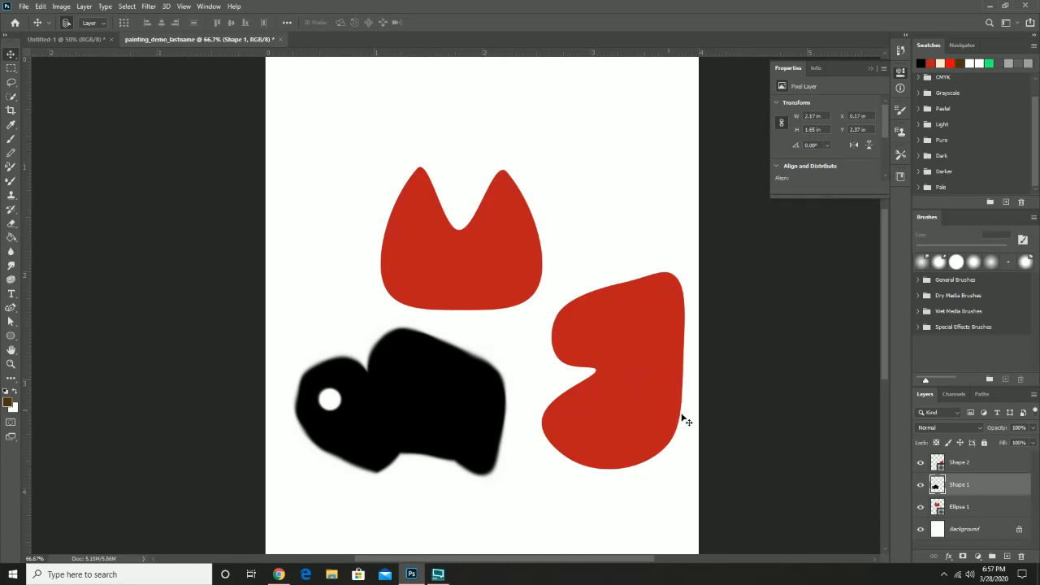
{"action": "left_click", "coordinate": [985, 465]}
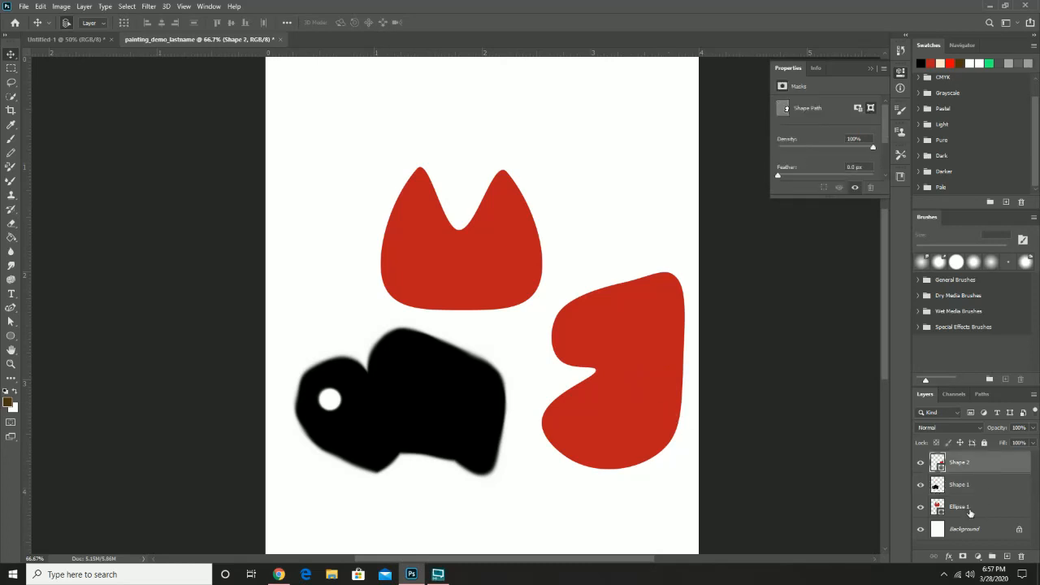
{"action": "left_click", "coordinate": [969, 512]}
{"action": "right_click", "coordinate": [968, 510]}
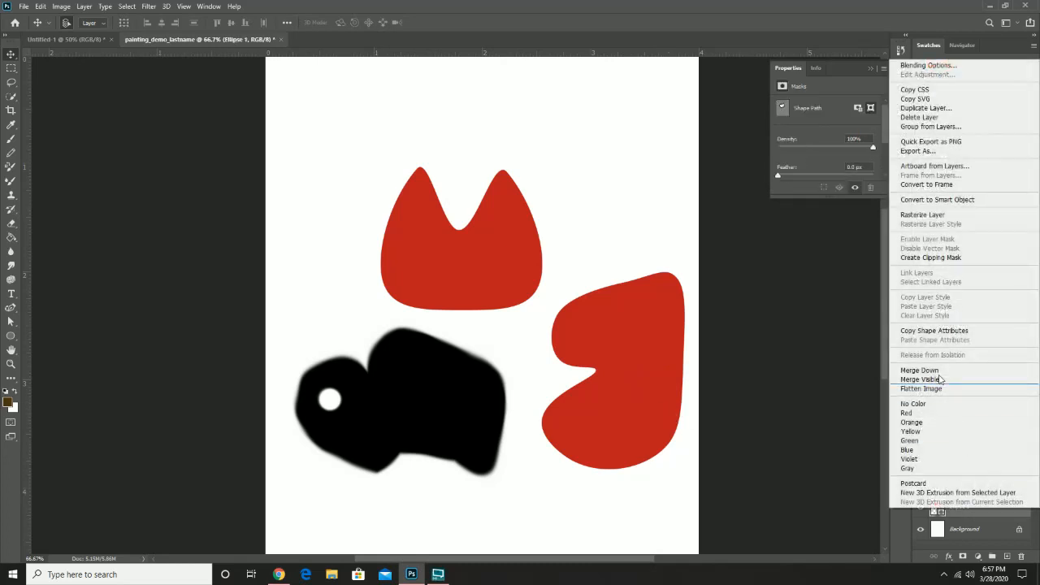
{"action": "left_click", "coordinate": [937, 216]}
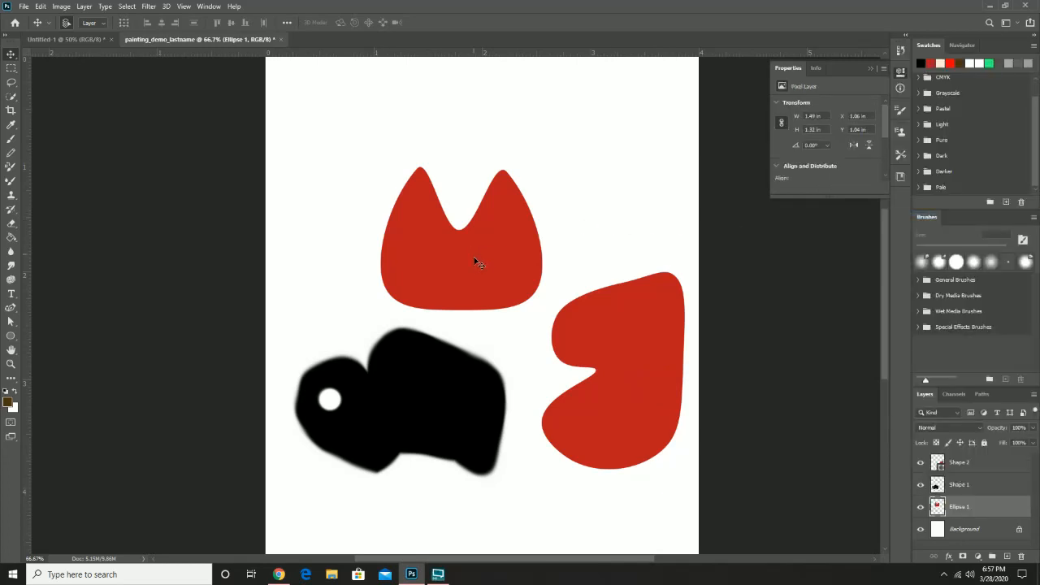
{"action": "left_click_drag", "start_coordinate": [480, 264], "coordinate": [467, 203]}
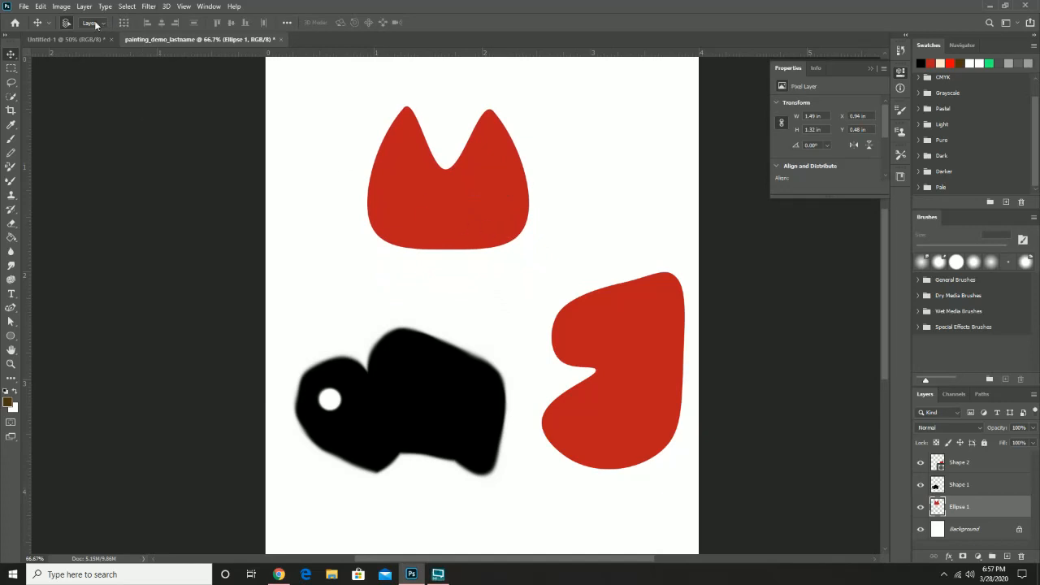
Step: Erase two round eye holes side by side in the red notched shape with the 55 px Eraser
{"action": "left_click", "coordinate": [11, 224]}
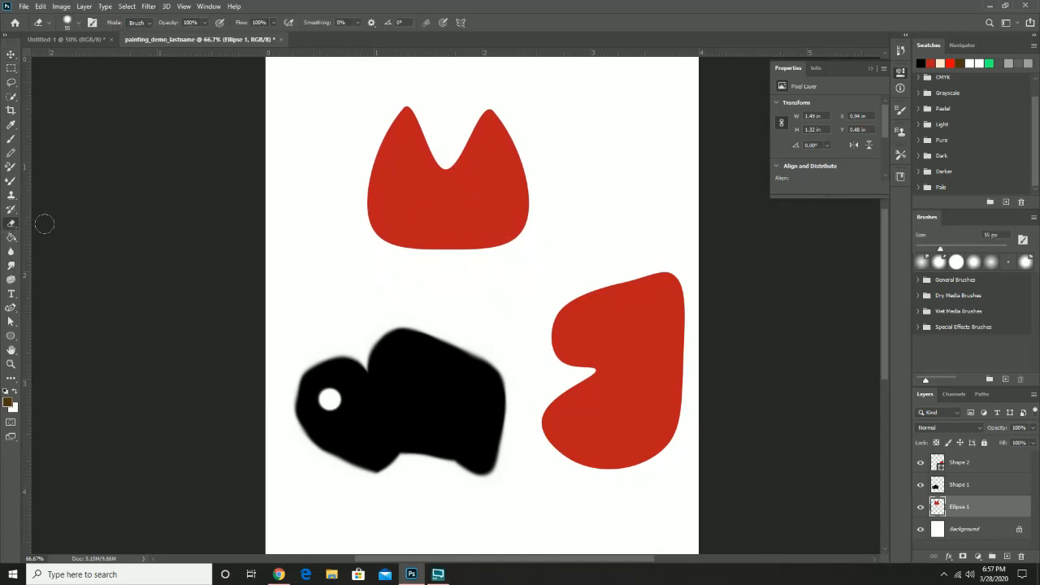
{"action": "left_click", "coordinate": [404, 192]}
{"action": "left_click", "coordinate": [483, 191]}
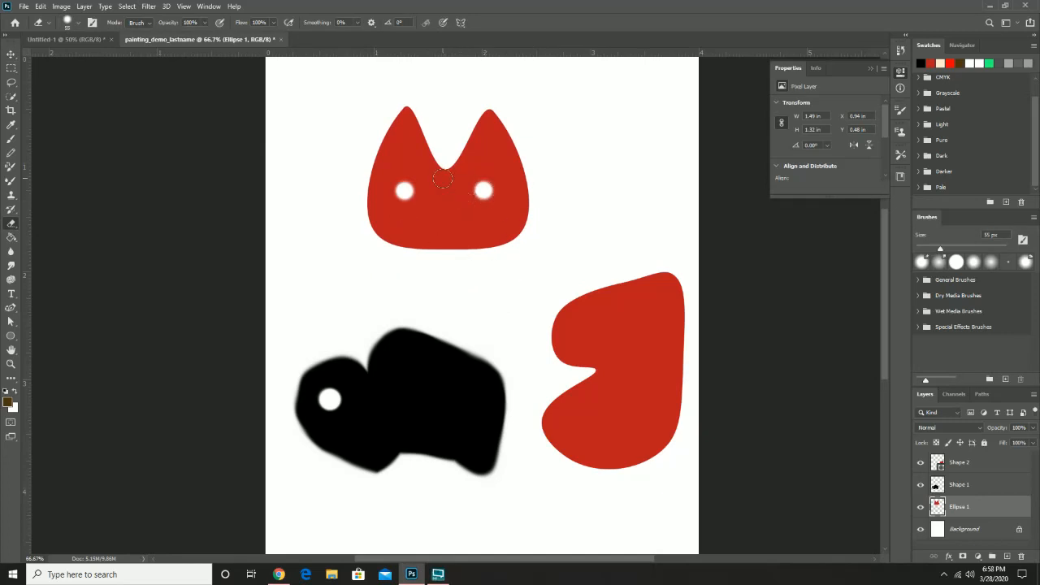
Step: Apply a Motion Blur to the red notched shape at an angle of 82° with a distance slightly under 30 pixels
{"action": "left_click", "coordinate": [149, 7]}
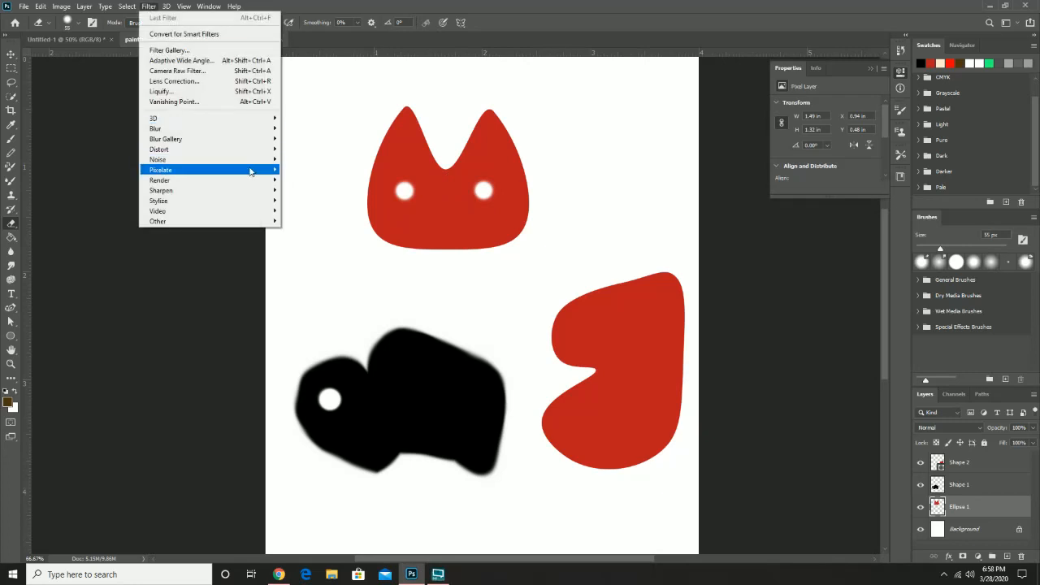
{"action": "mouse_move", "coordinate": [254, 131]}
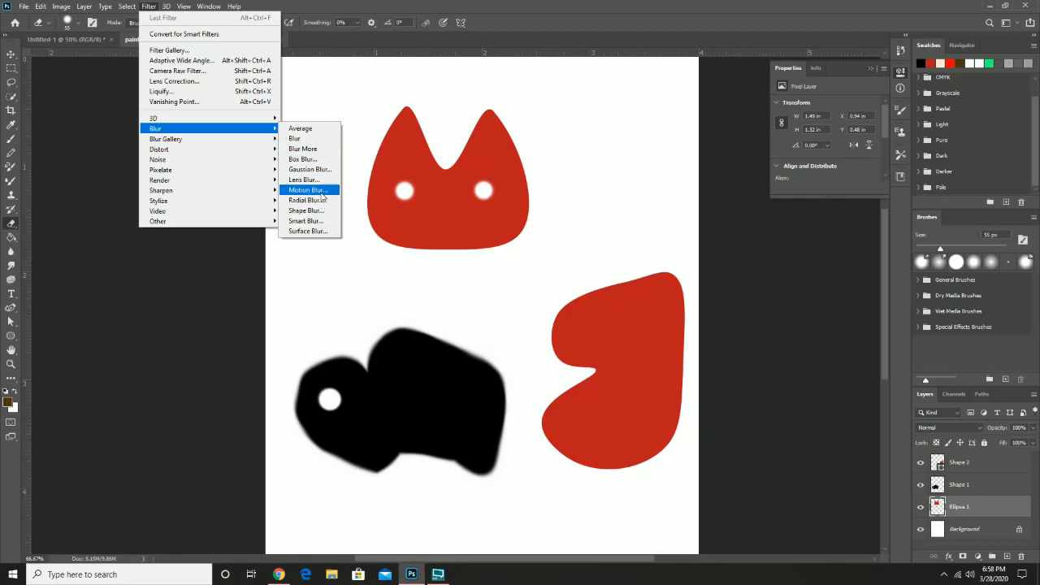
{"action": "left_click", "coordinate": [308, 189]}
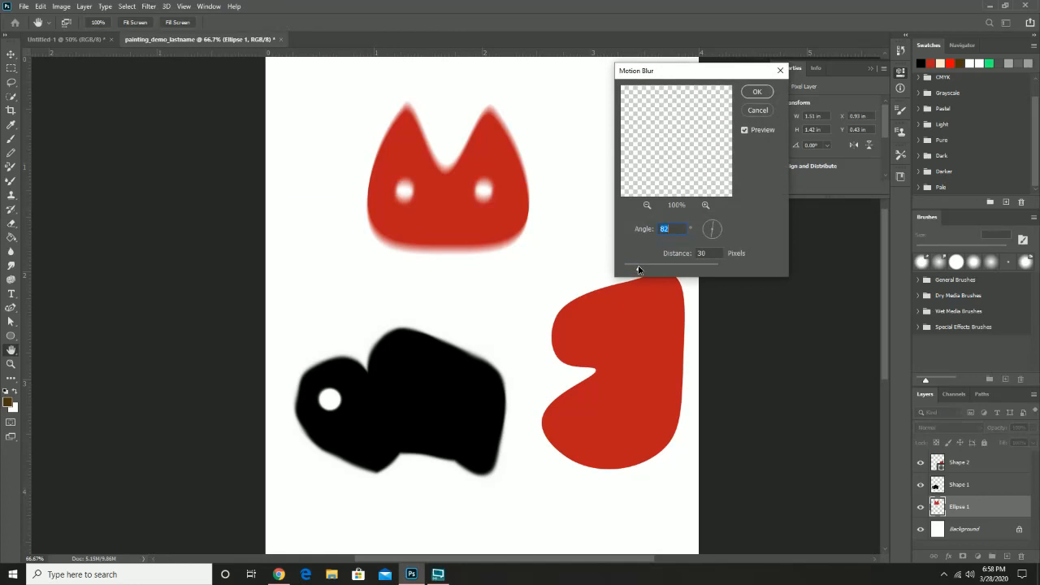
{"action": "left_click_drag", "start_coordinate": [639, 270], "coordinate": [636, 270]}
{"action": "left_click", "coordinate": [757, 92]}
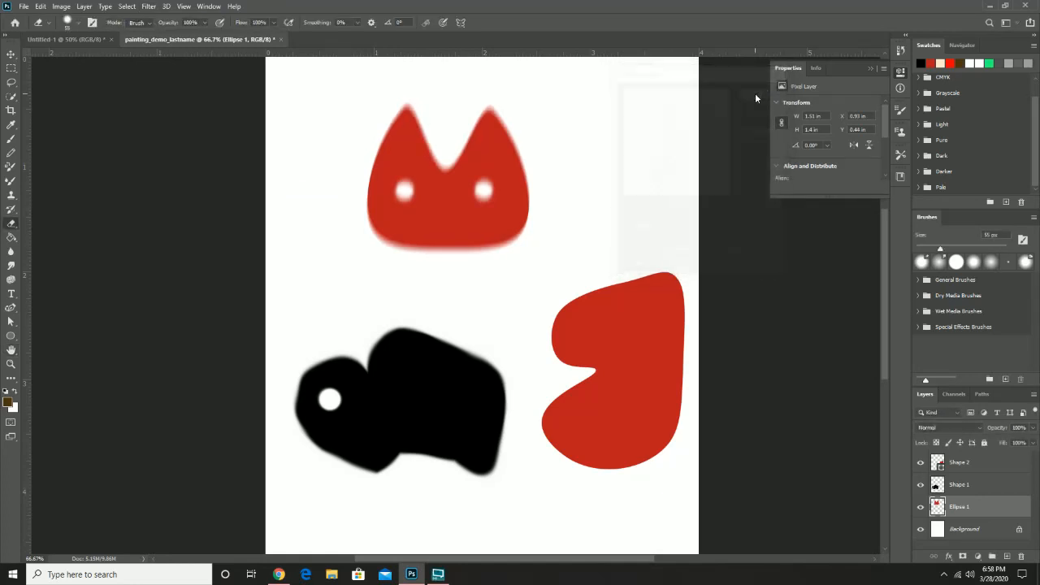
Step: Smudge the red notched shape's left edge and upper-right edge outward with the soft Smudge brush at 50% strength
{"action": "left_click", "coordinate": [10, 226]}
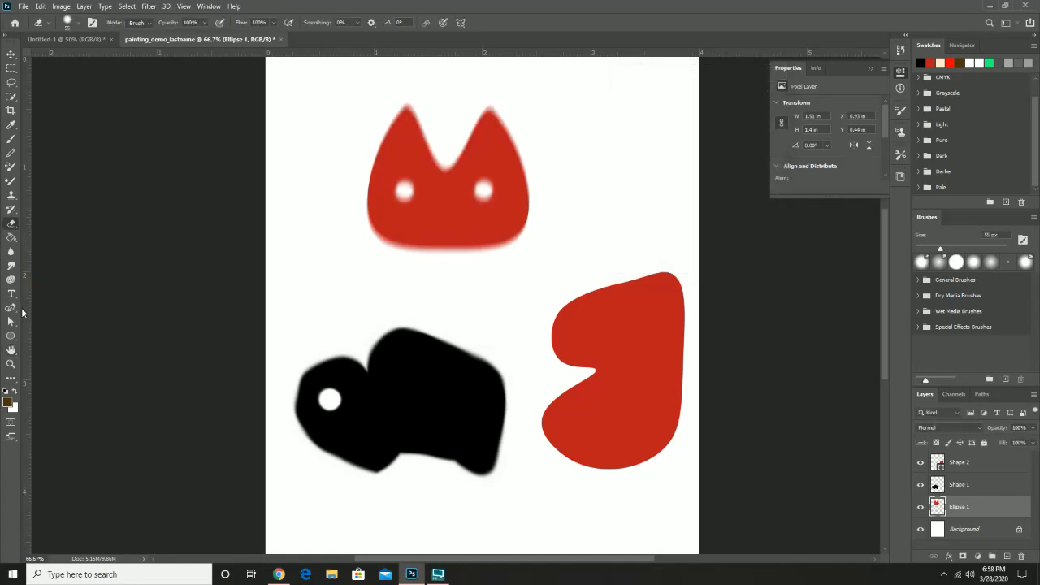
{"action": "left_click", "coordinate": [11, 266]}
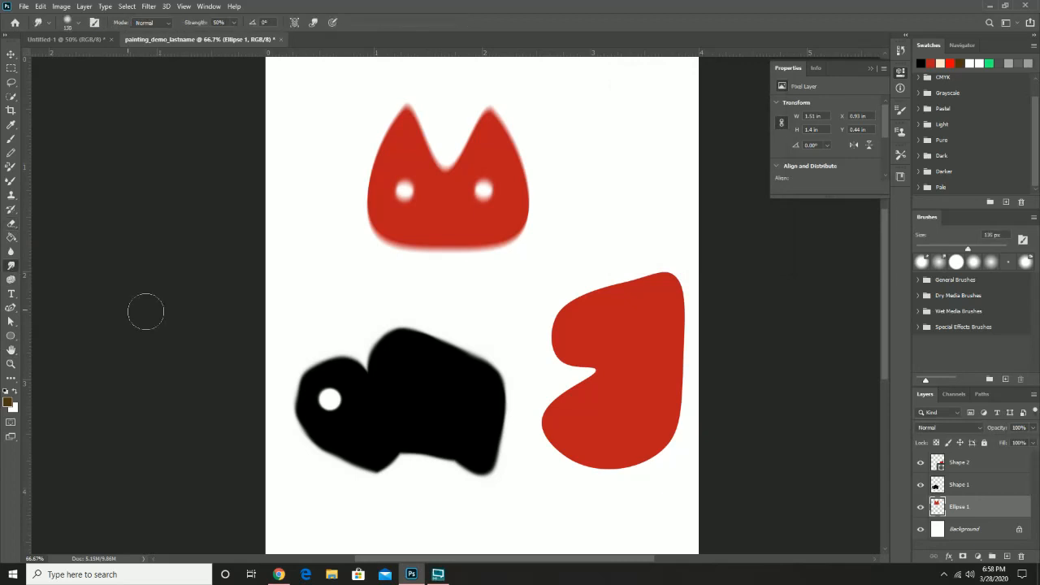
{"action": "mouse_move", "coordinate": [368, 229]}
{"action": "left_mouse_down"}
{"action": "mouse_move", "coordinate": [348, 183]}
{"action": "mouse_move", "coordinate": [383, 128]}
{"action": "left_mouse_up"}
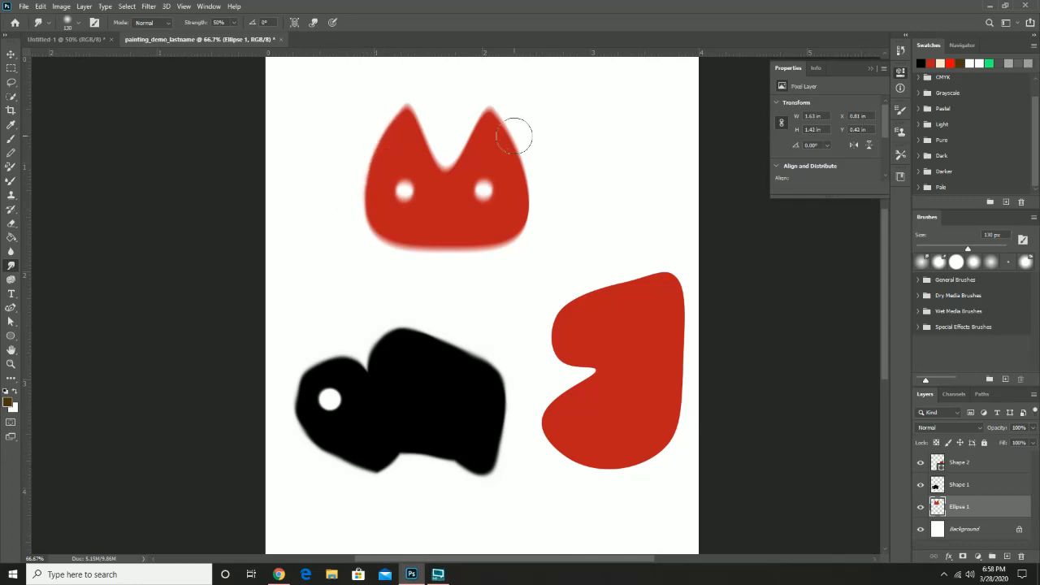
{"action": "mouse_move", "coordinate": [514, 135]}
{"action": "left_mouse_down"}
{"action": "mouse_move", "coordinate": [535, 207]}
{"action": "mouse_move", "coordinate": [528, 189]}
{"action": "mouse_move", "coordinate": [524, 224]}
{"action": "mouse_move", "coordinate": [518, 168]}
{"action": "mouse_move", "coordinate": [493, 125]}
{"action": "left_mouse_up"}
Step: Enlarge the Smudge brush to 259 px and push both sides of the red notched shape outward
{"action": "right_click", "coordinate": [501, 142]}
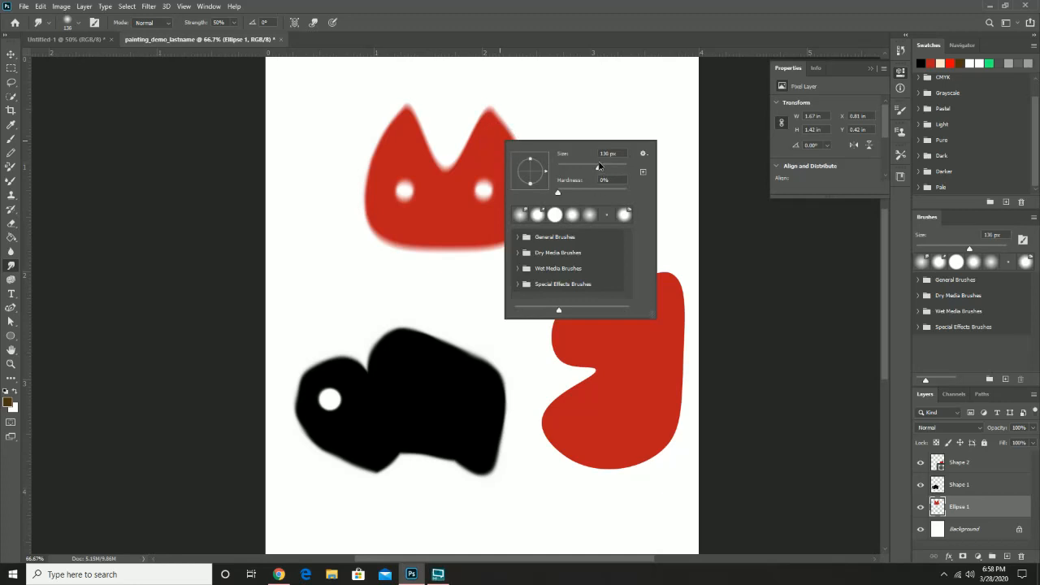
{"action": "left_click_drag", "start_coordinate": [600, 166], "coordinate": [612, 166]}
{"action": "left_click", "coordinate": [468, 119]}
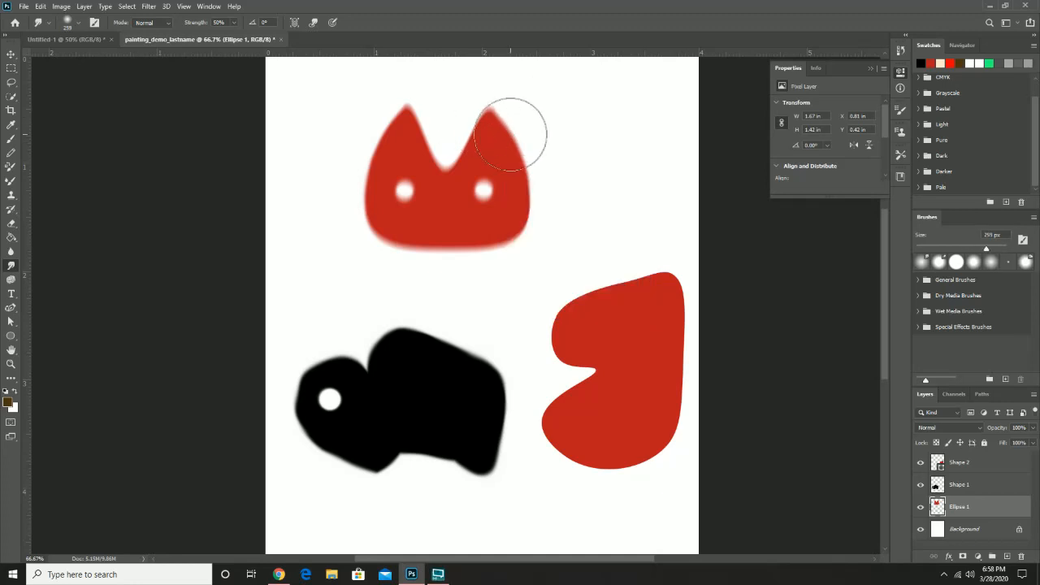
{"action": "mouse_move", "coordinate": [511, 134]}
{"action": "left_mouse_down"}
{"action": "mouse_move", "coordinate": [534, 172]}
{"action": "mouse_move", "coordinate": [534, 206]}
{"action": "left_mouse_up"}
{"action": "mouse_move", "coordinate": [375, 207]}
{"action": "left_mouse_down"}
{"action": "mouse_move", "coordinate": [359, 207]}
{"action": "mouse_move", "coordinate": [361, 162]}
{"action": "mouse_move", "coordinate": [344, 160]}
{"action": "mouse_move", "coordinate": [371, 132]}
{"action": "mouse_move", "coordinate": [364, 137]}
{"action": "mouse_move", "coordinate": [436, 128]}
{"action": "mouse_move", "coordinate": [476, 174]}
{"action": "left_mouse_up"}
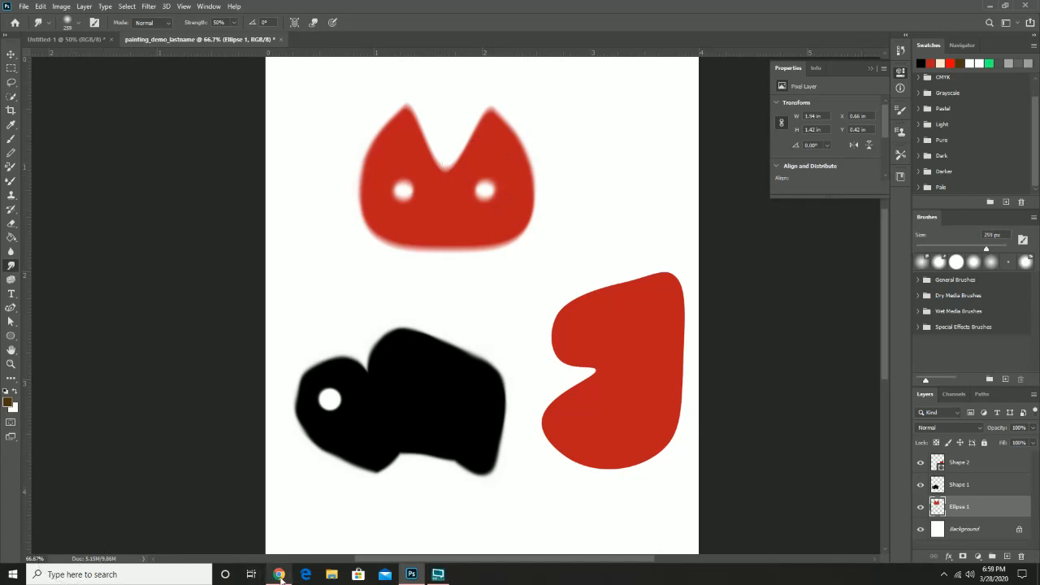
Step: Switch to Chrome to check the Week 9/10 digital painting assignment description, and return to Photoshop
{"action": "mouse_move", "coordinate": [281, 577]}
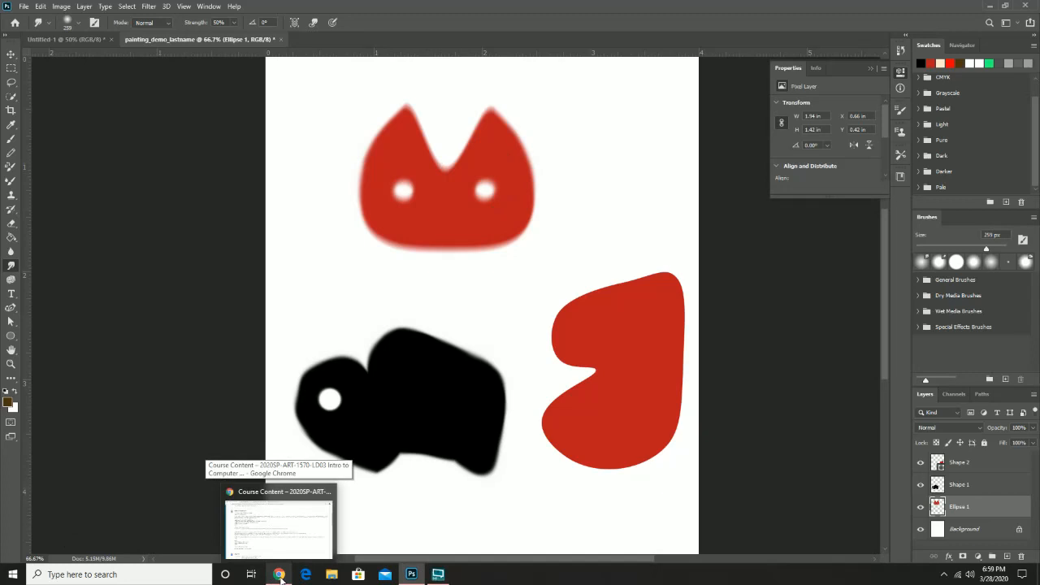
{"action": "left_click", "coordinate": [280, 578]}
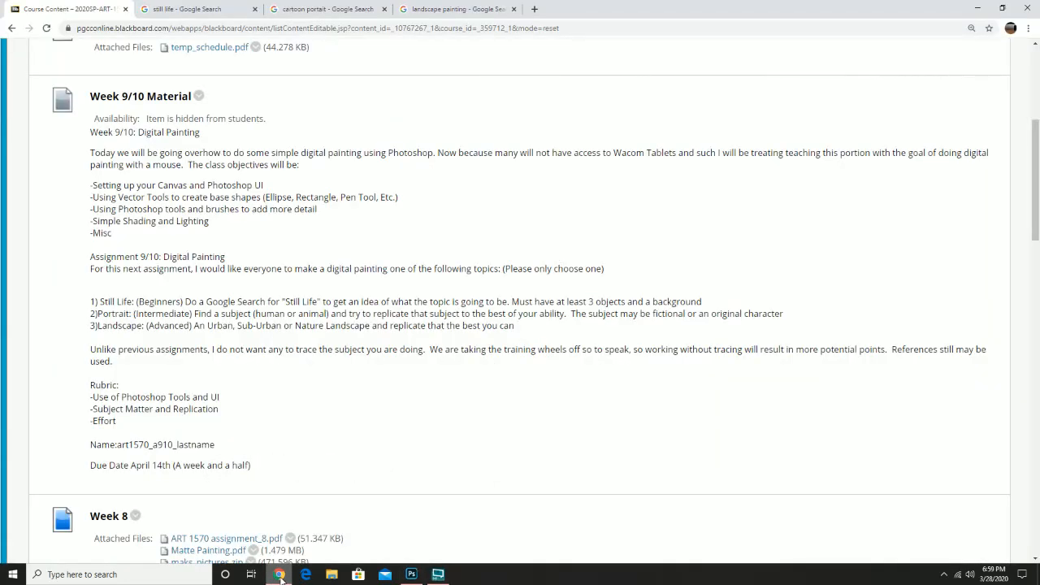
{"action": "left_click", "coordinate": [979, 9]}
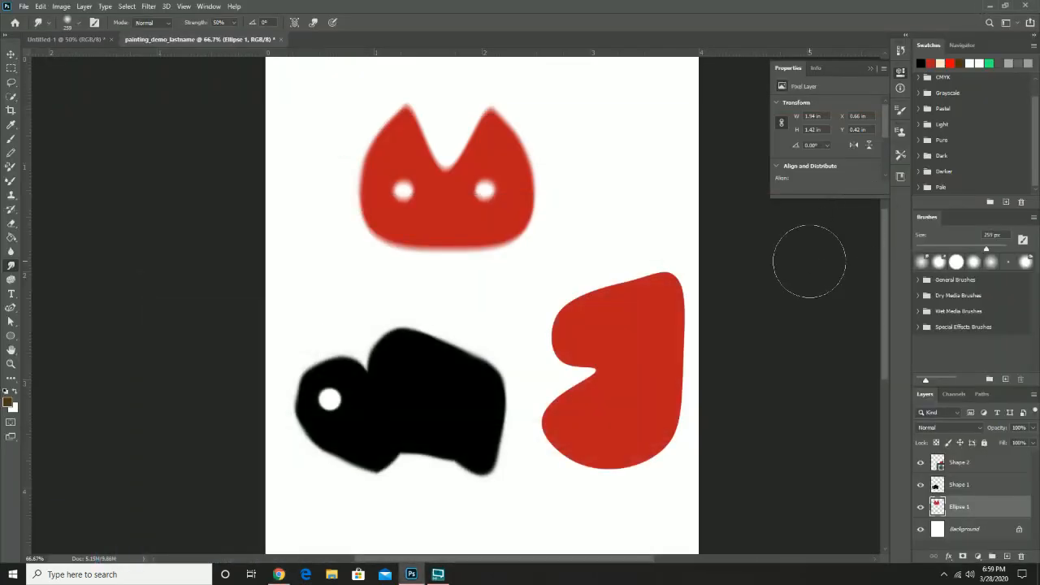